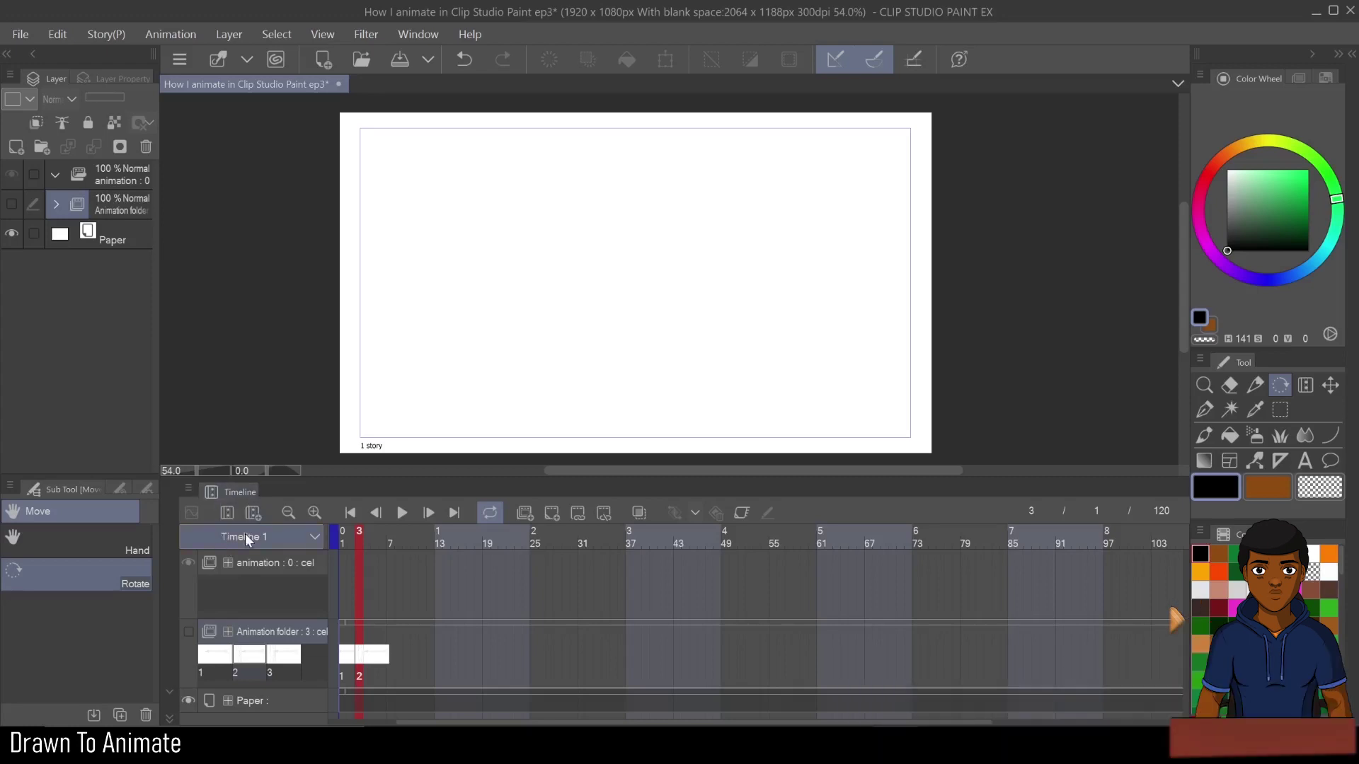
- Look through the timeline list and panel options, then cancel a first new-timeline attempt
{"action": "left_click", "coordinate": [313, 536]}
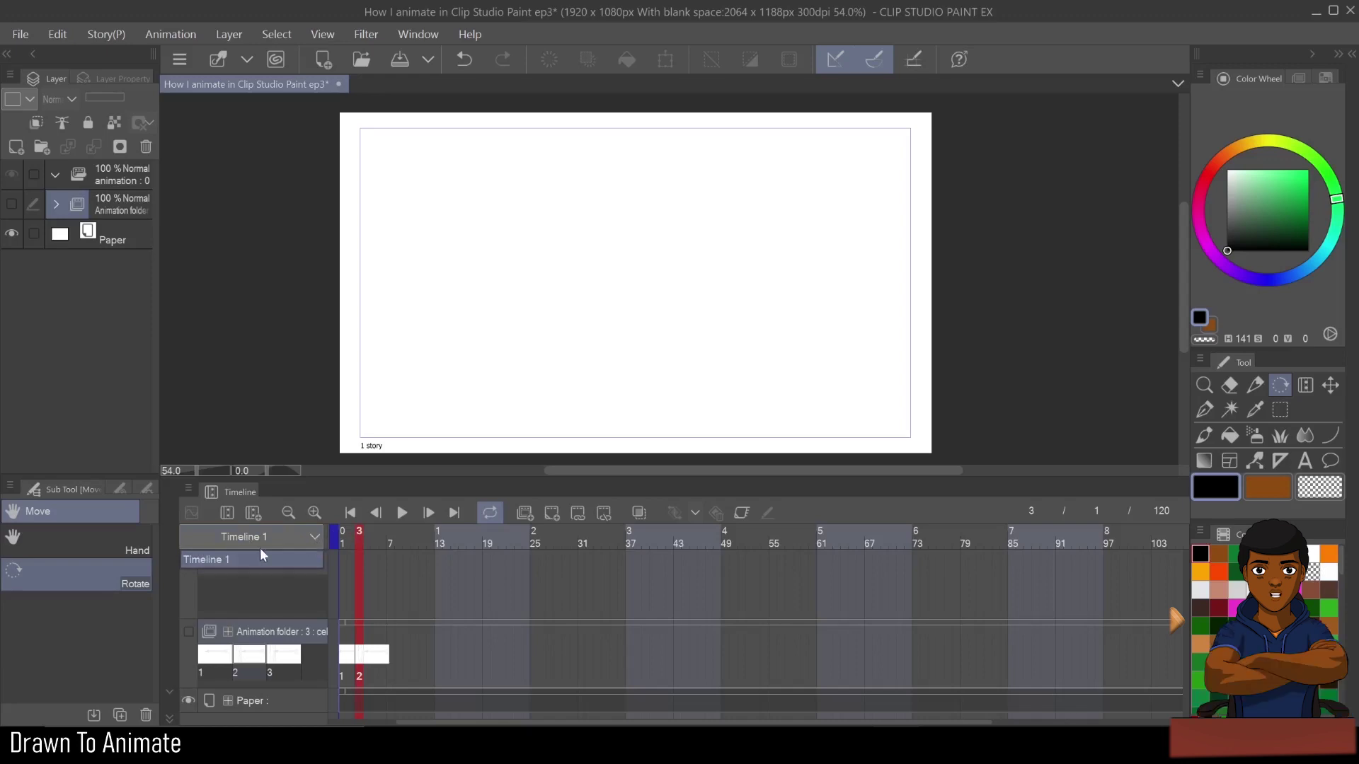
{"action": "left_click", "coordinate": [244, 537]}
{"action": "left_click", "coordinate": [188, 488]}
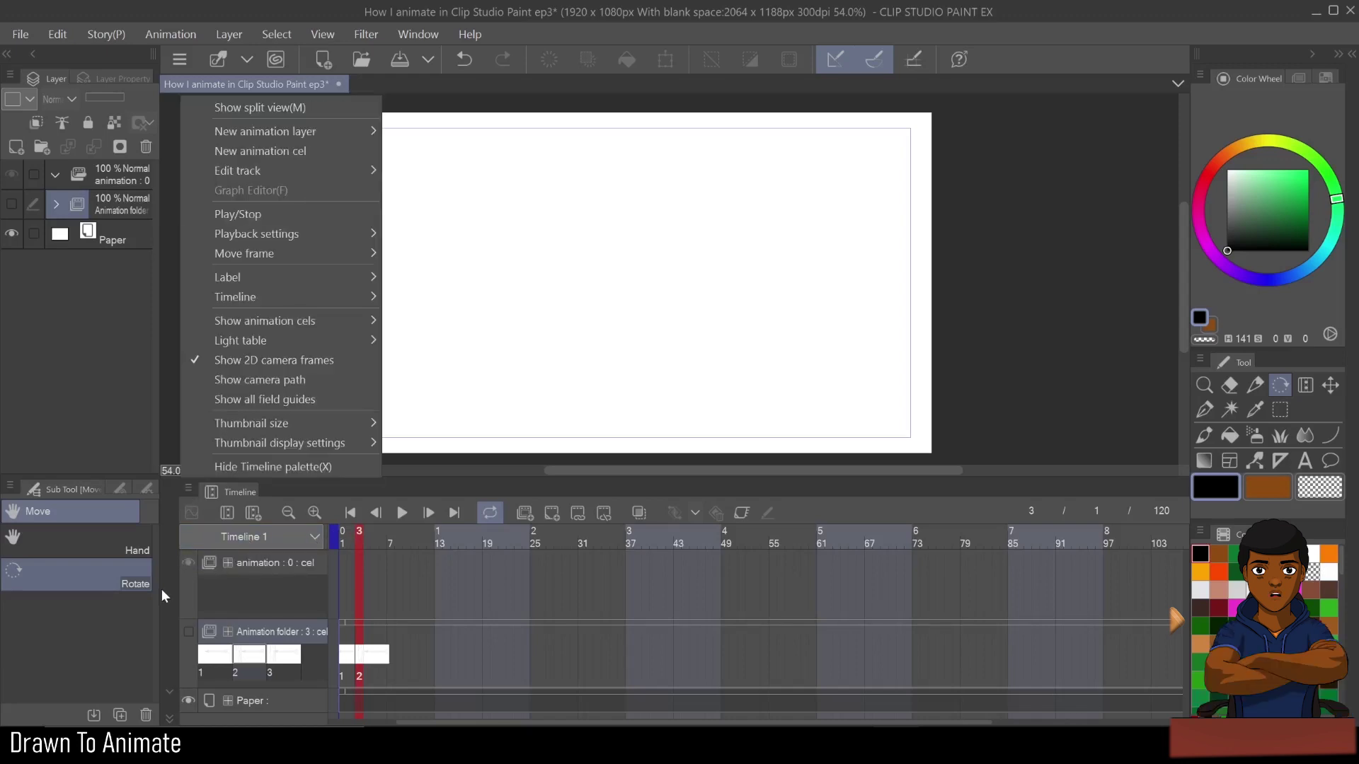
{"action": "mouse_move", "coordinate": [357, 296]}
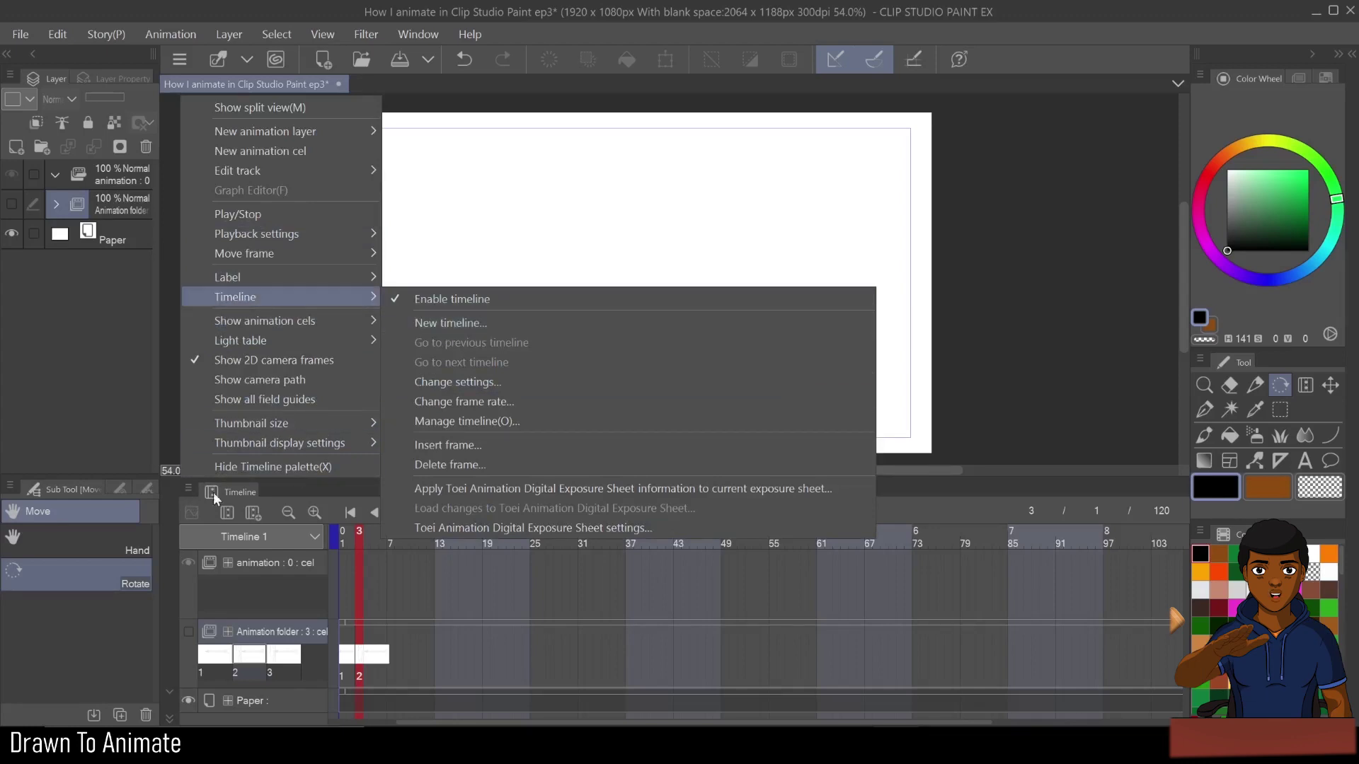
{"action": "left_click", "coordinate": [188, 488]}
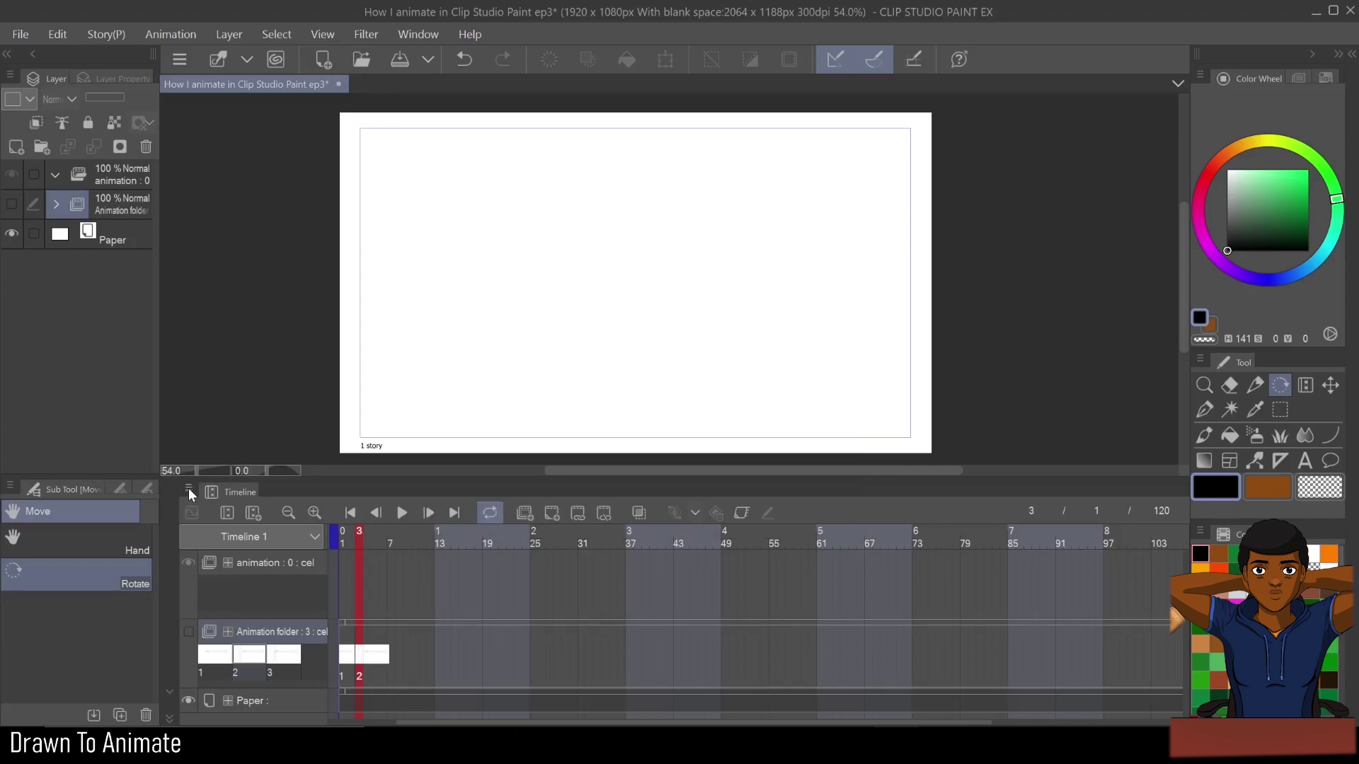
{"action": "left_click", "coordinate": [254, 511]}
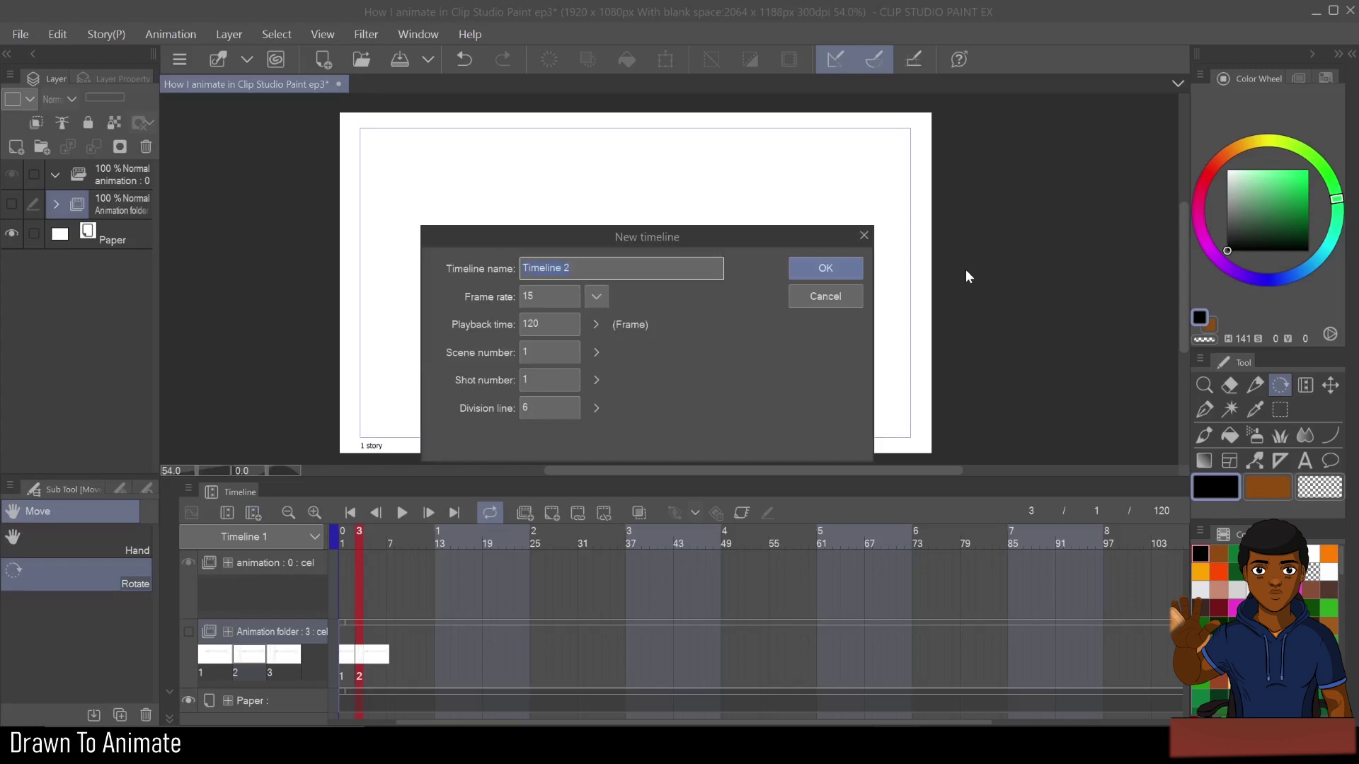
{"action": "left_click", "coordinate": [822, 295]}
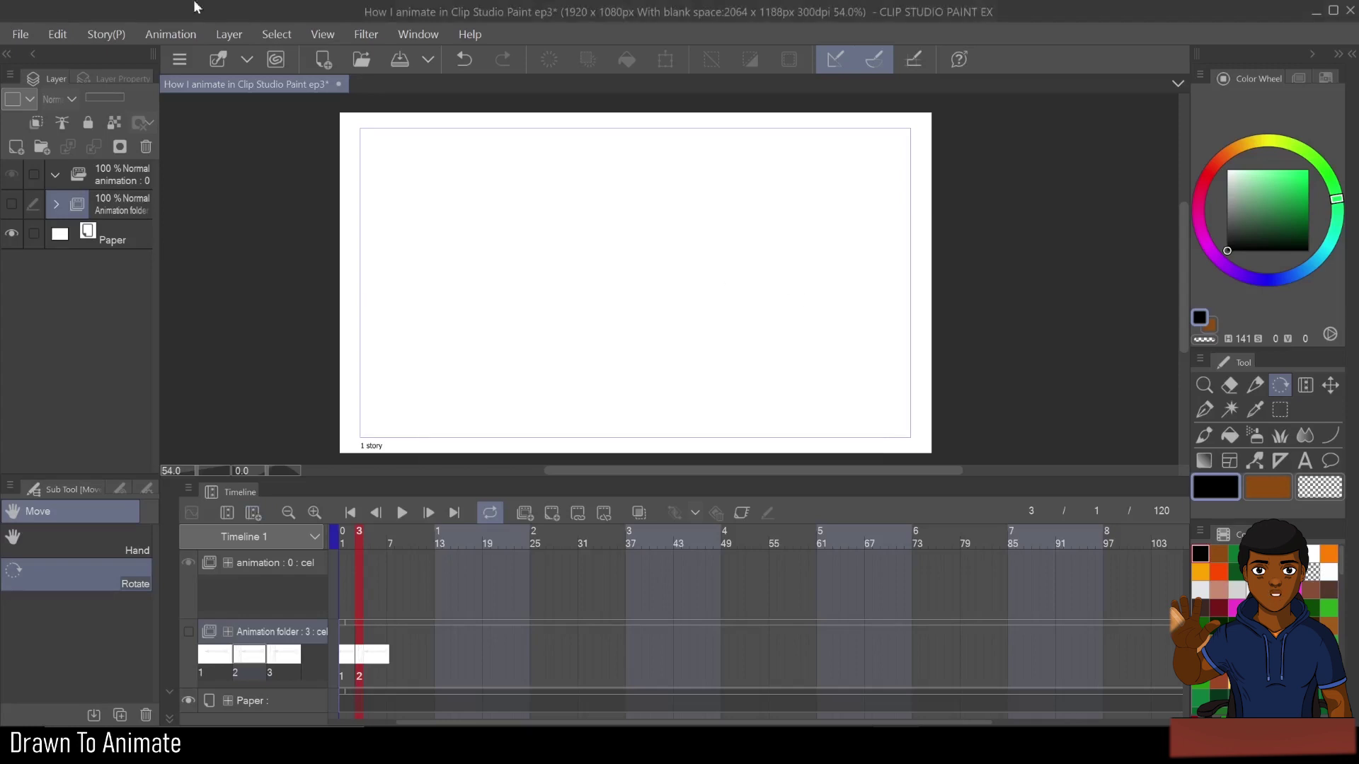
- Create Timeline 2 from the Animation menu's New timeline command
{"action": "left_click", "coordinate": [191, 37]}
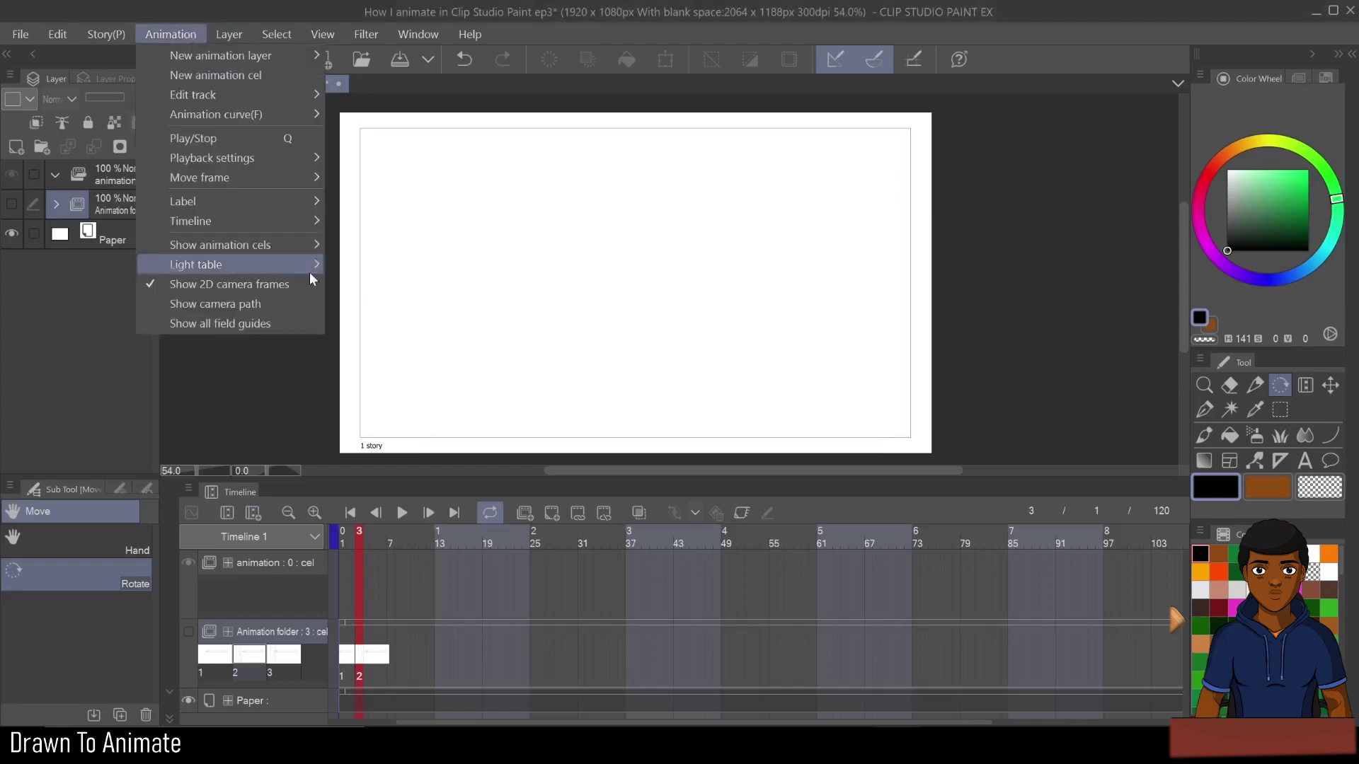
{"action": "mouse_move", "coordinate": [303, 220]}
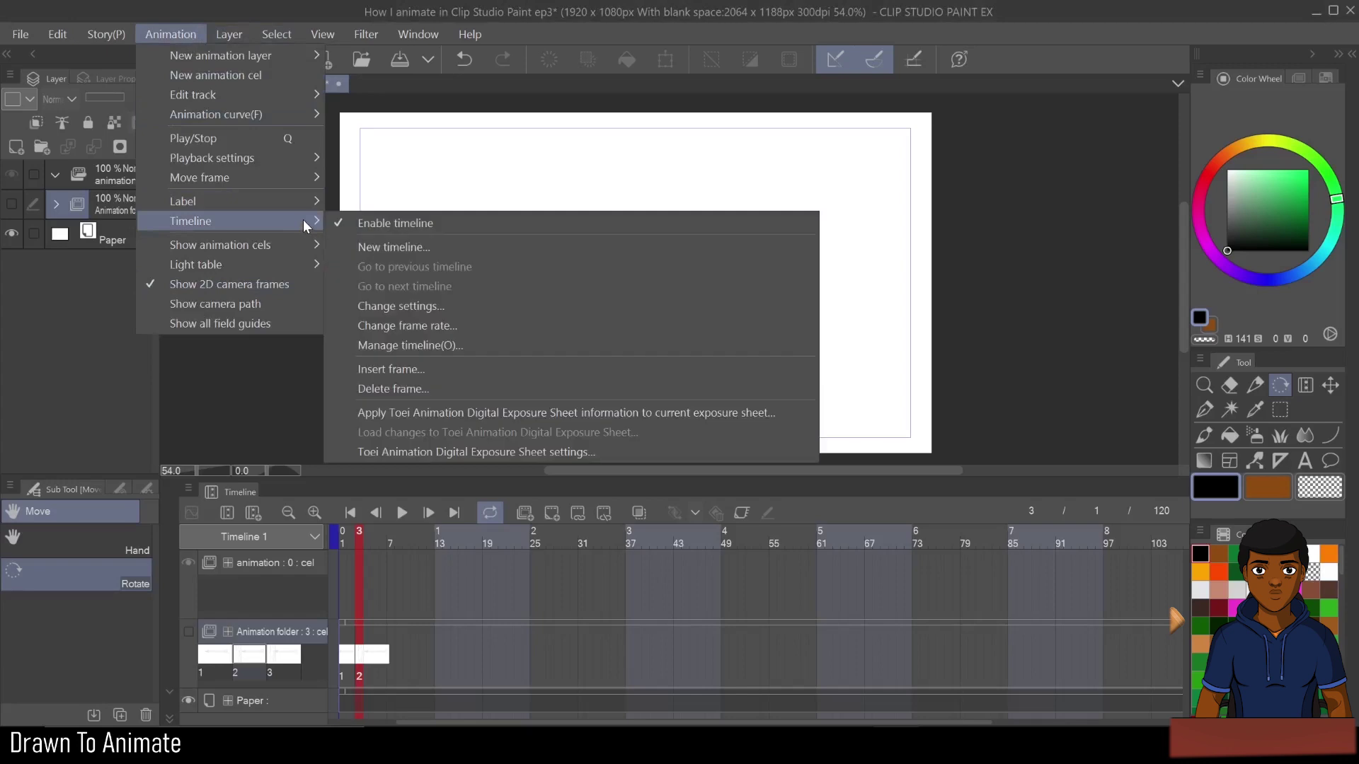
{"action": "left_click", "coordinate": [380, 248]}
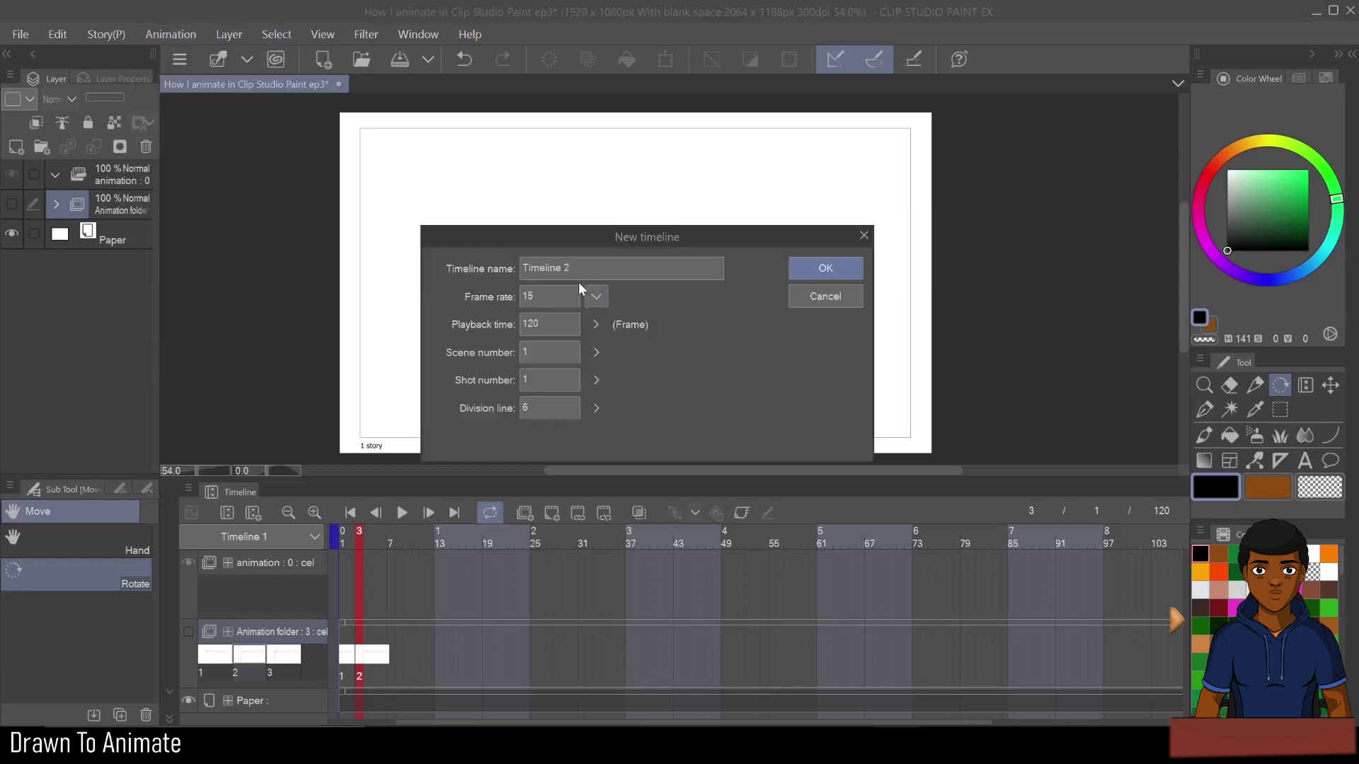
{"action": "left_click", "coordinate": [803, 266]}
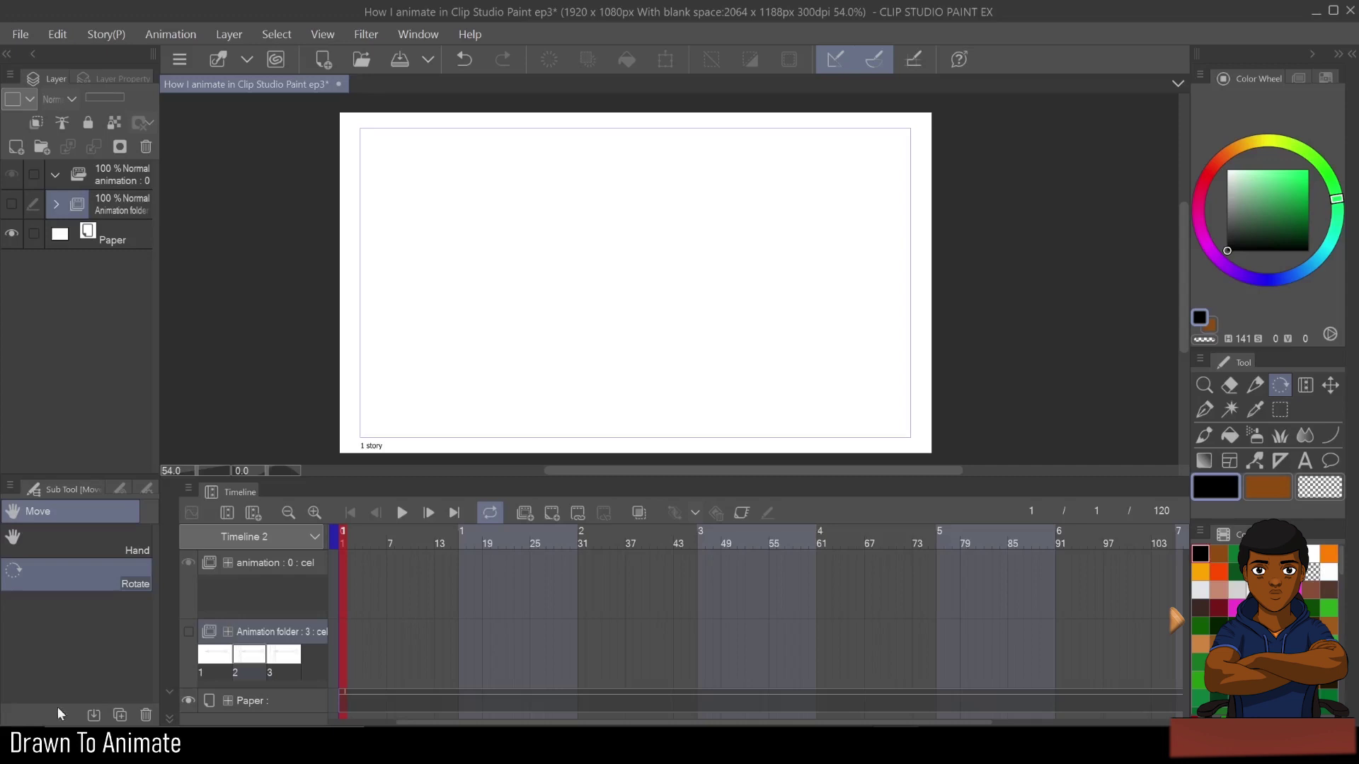
- Switch back and forth between Timeline 1 and Timeline 2, ending on Timeline 1
{"action": "left_click", "coordinate": [294, 542]}
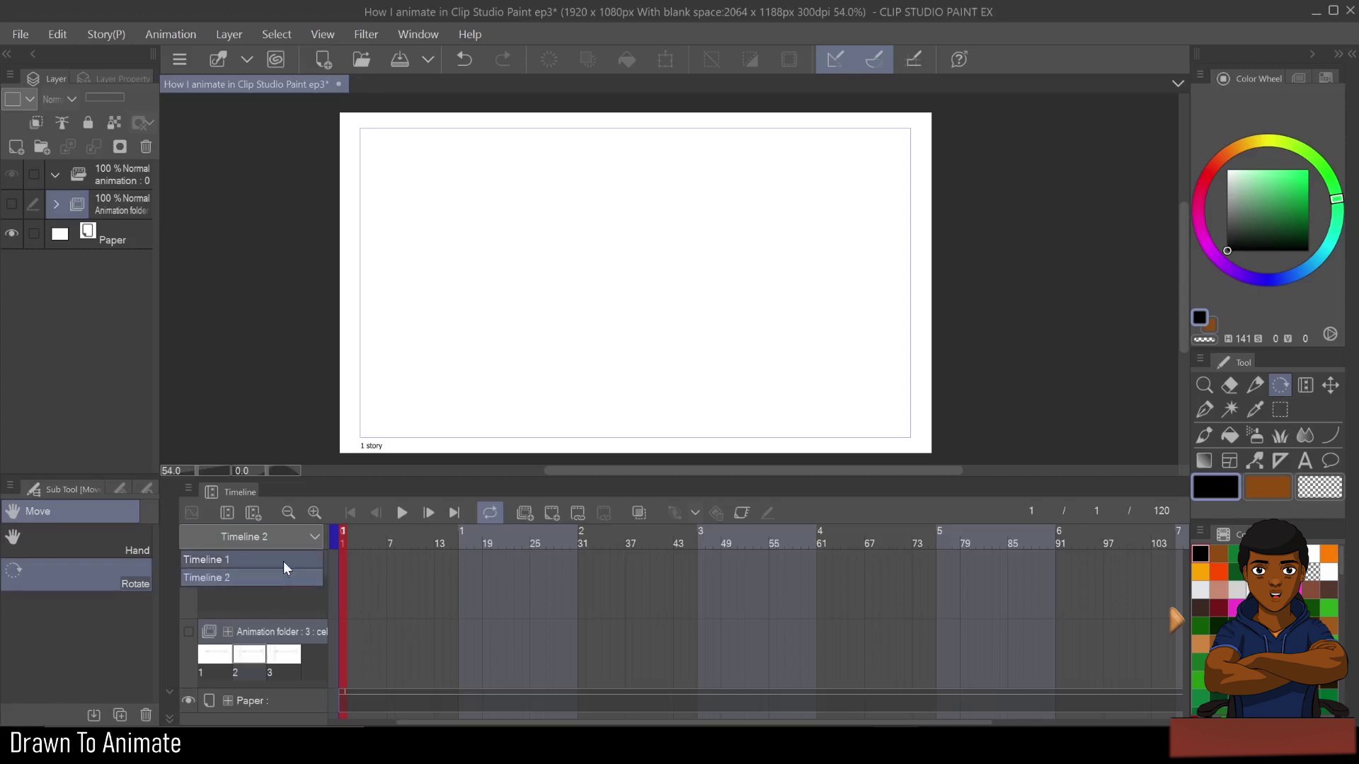
{"action": "left_click", "coordinate": [283, 560]}
{"action": "left_click", "coordinate": [282, 542]}
{"action": "left_click", "coordinate": [280, 578]}
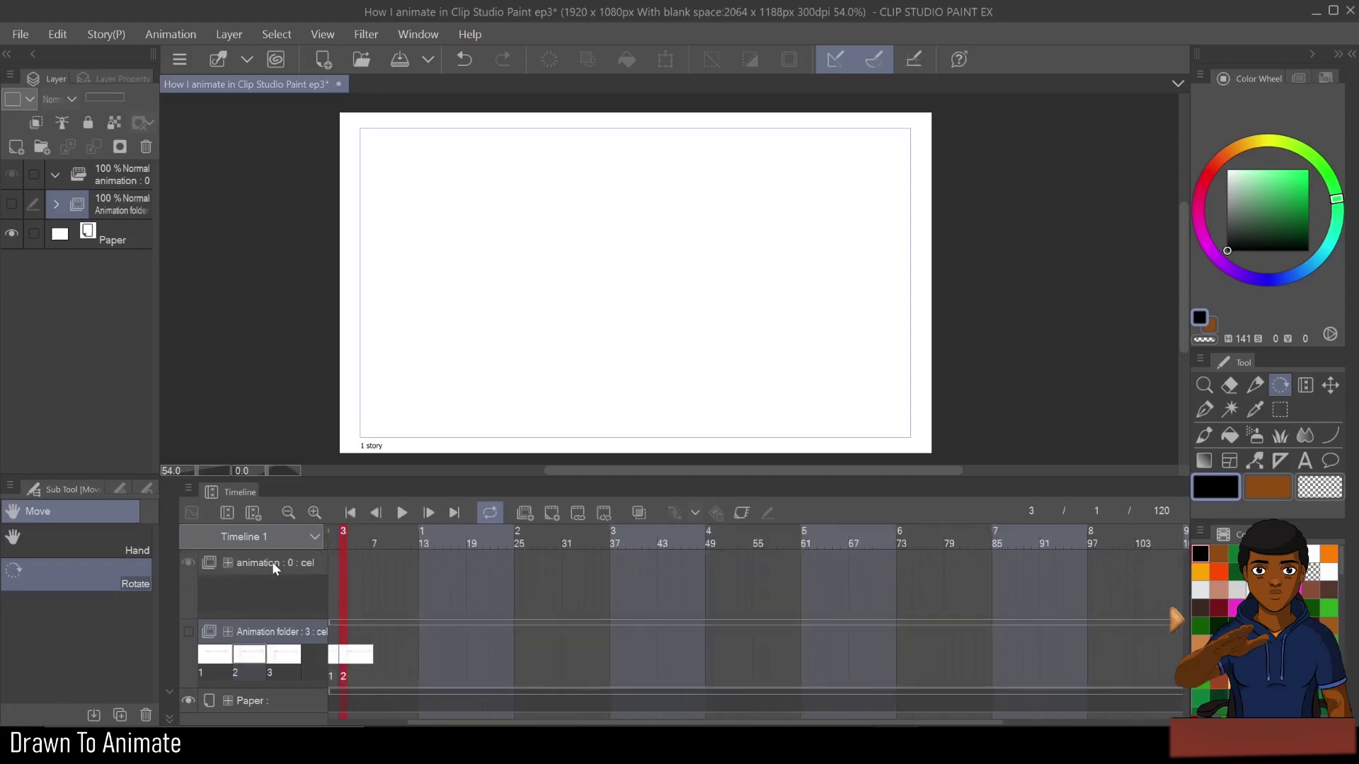
{"action": "left_click", "coordinate": [275, 538]}
{"action": "left_click", "coordinate": [267, 558]}
{"action": "left_click", "coordinate": [274, 541]}
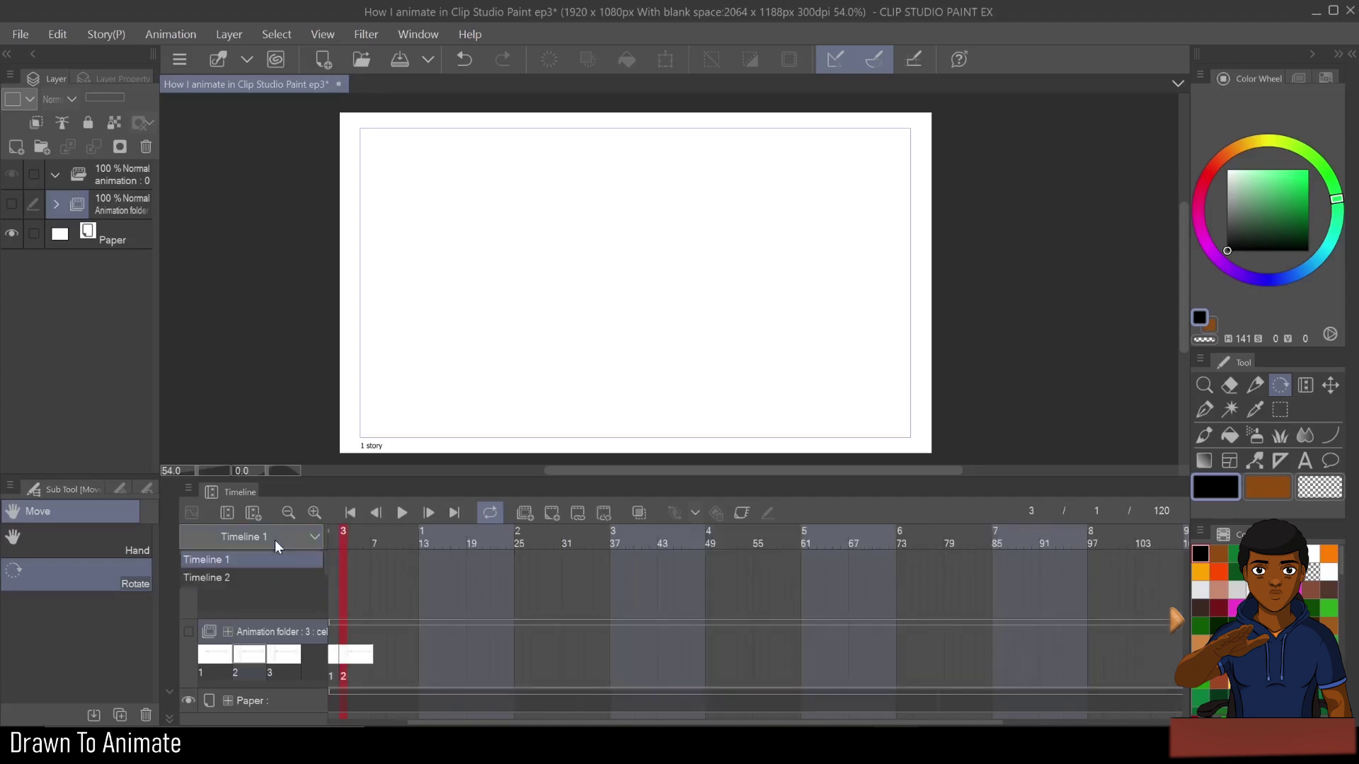
{"action": "left_click", "coordinate": [272, 579]}
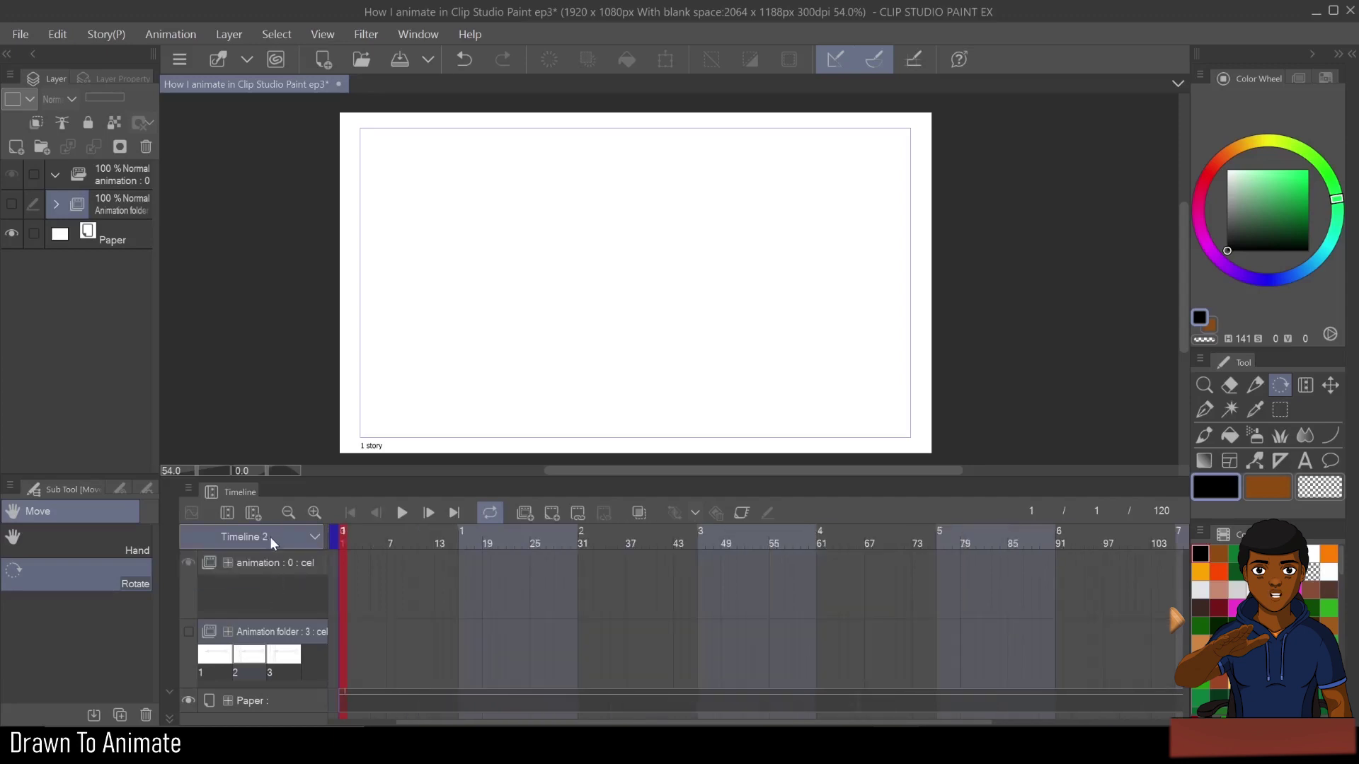
{"action": "left_click", "coordinate": [269, 536]}
{"action": "left_click", "coordinate": [259, 580]}
{"action": "left_click", "coordinate": [266, 537]}
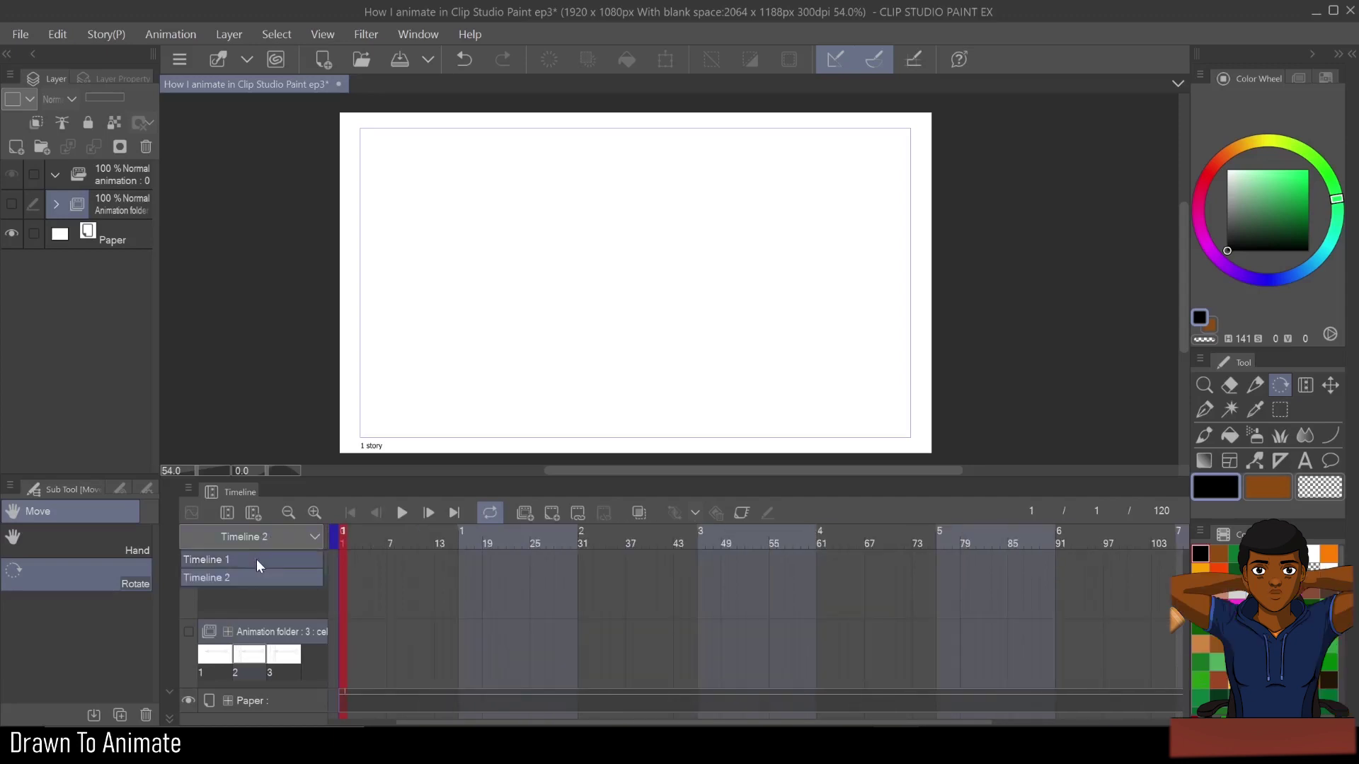
{"action": "left_click", "coordinate": [256, 559]}
- Open the timeline selector list
{"action": "left_click", "coordinate": [266, 539]}
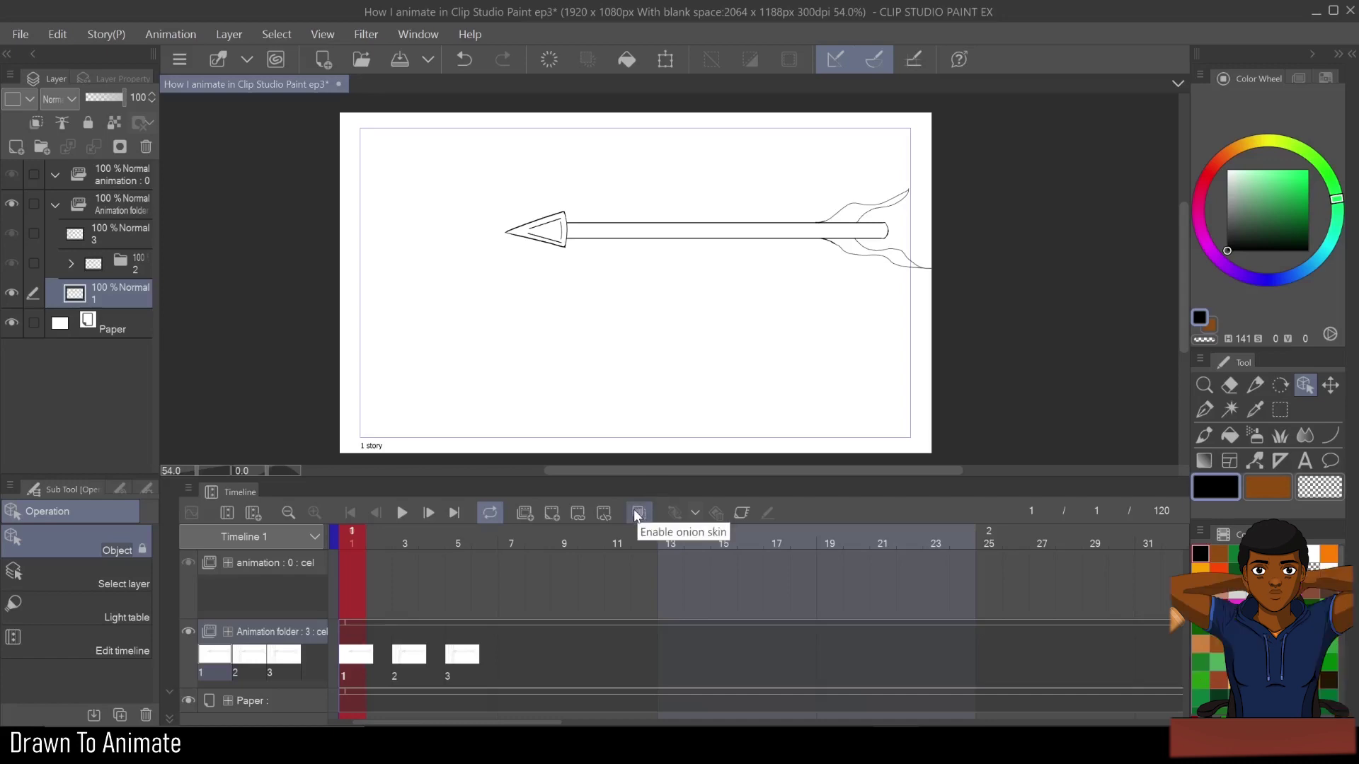
- Turn on onion skin, then select and hide the drawing on layer 2
{"action": "left_click", "coordinate": [636, 512]}
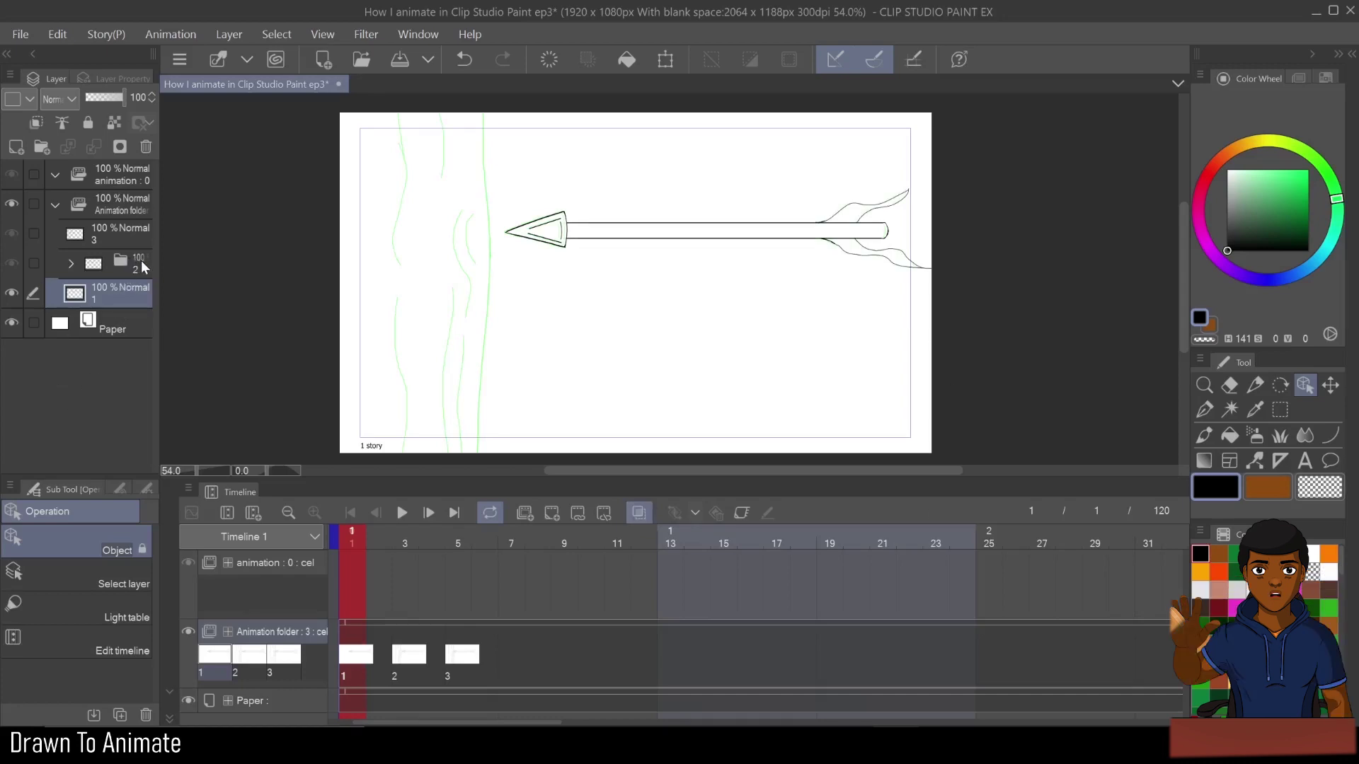
{"action": "left_click", "coordinate": [142, 267]}
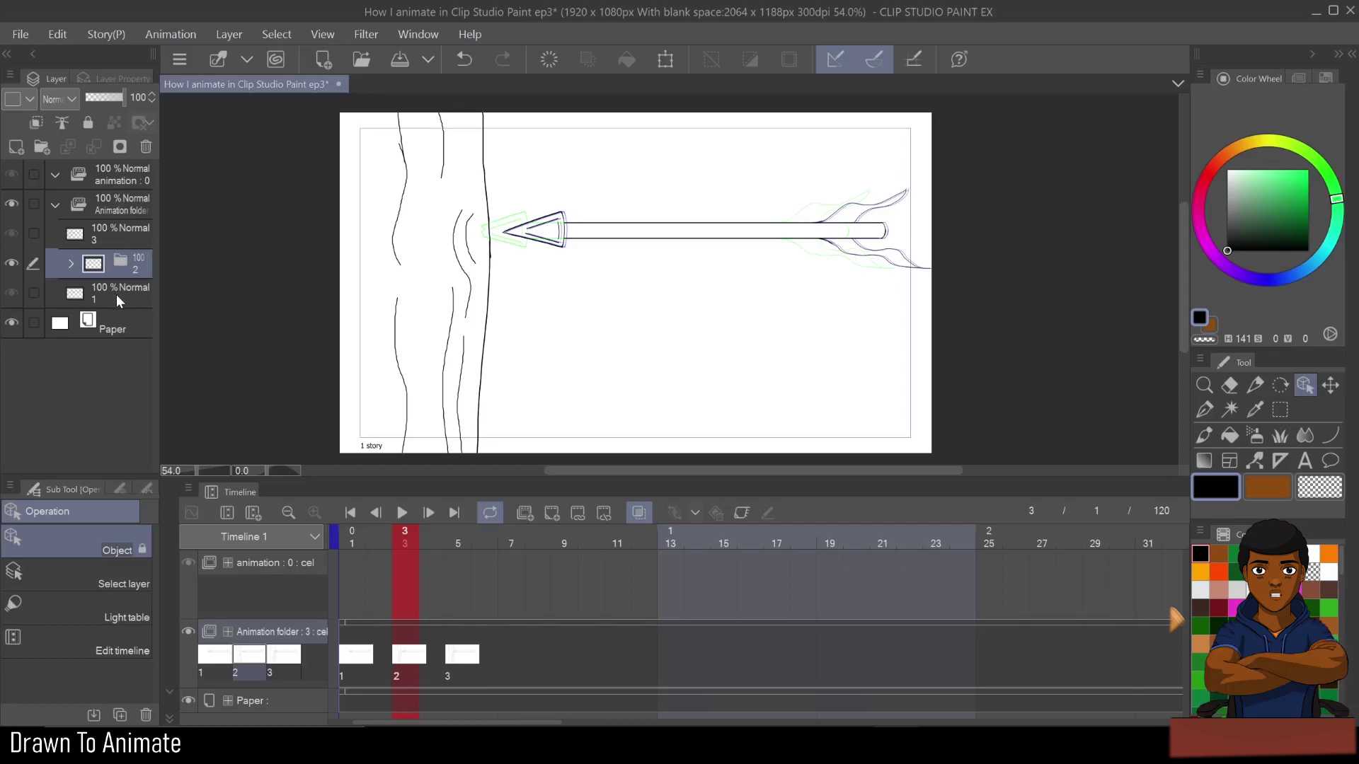
{"action": "left_click", "coordinate": [12, 264]}
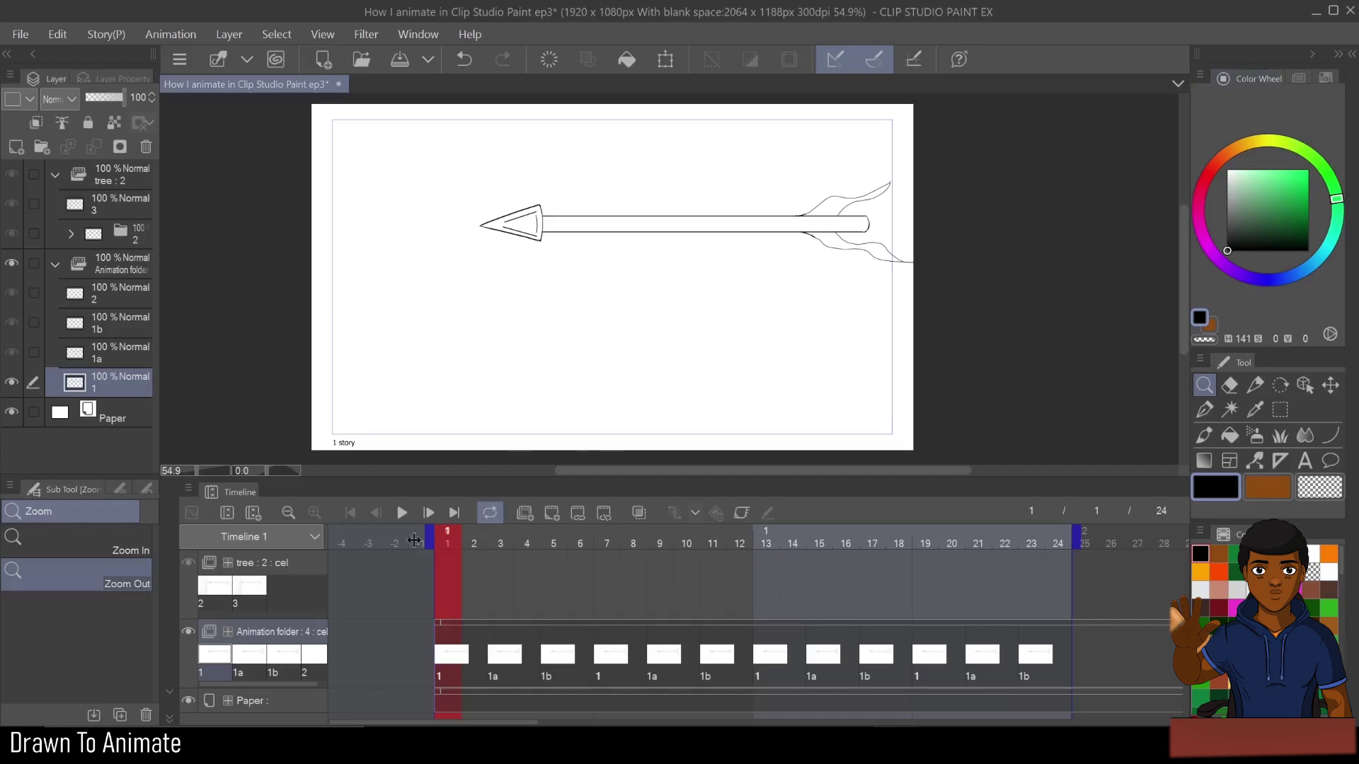
- Preview the loop, stop at frame 21, and pencil speed lines around cel 1a's arrowhead
{"action": "left_click", "coordinate": [401, 513]}
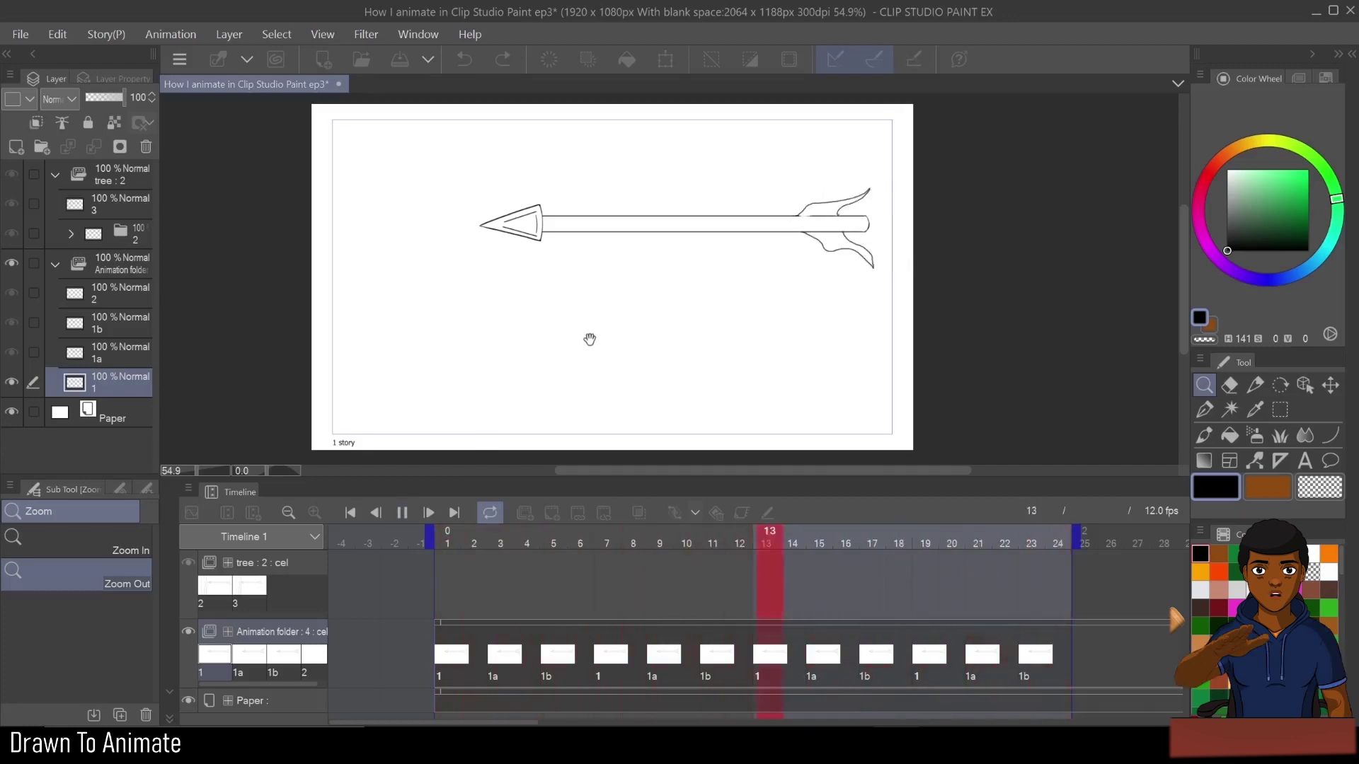
{"action": "key", "text": "Return"}
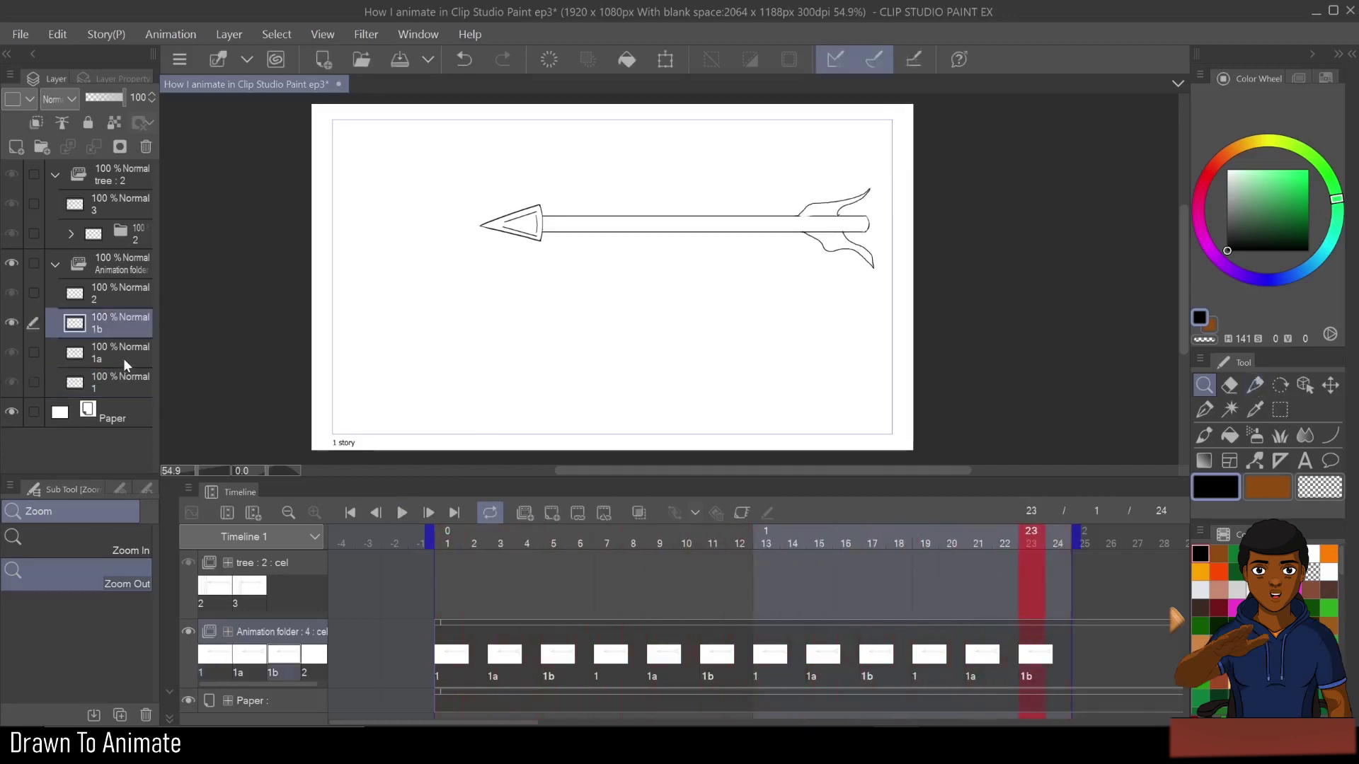
{"action": "key", "text": "Left"}
{"action": "key", "text": "Left"}
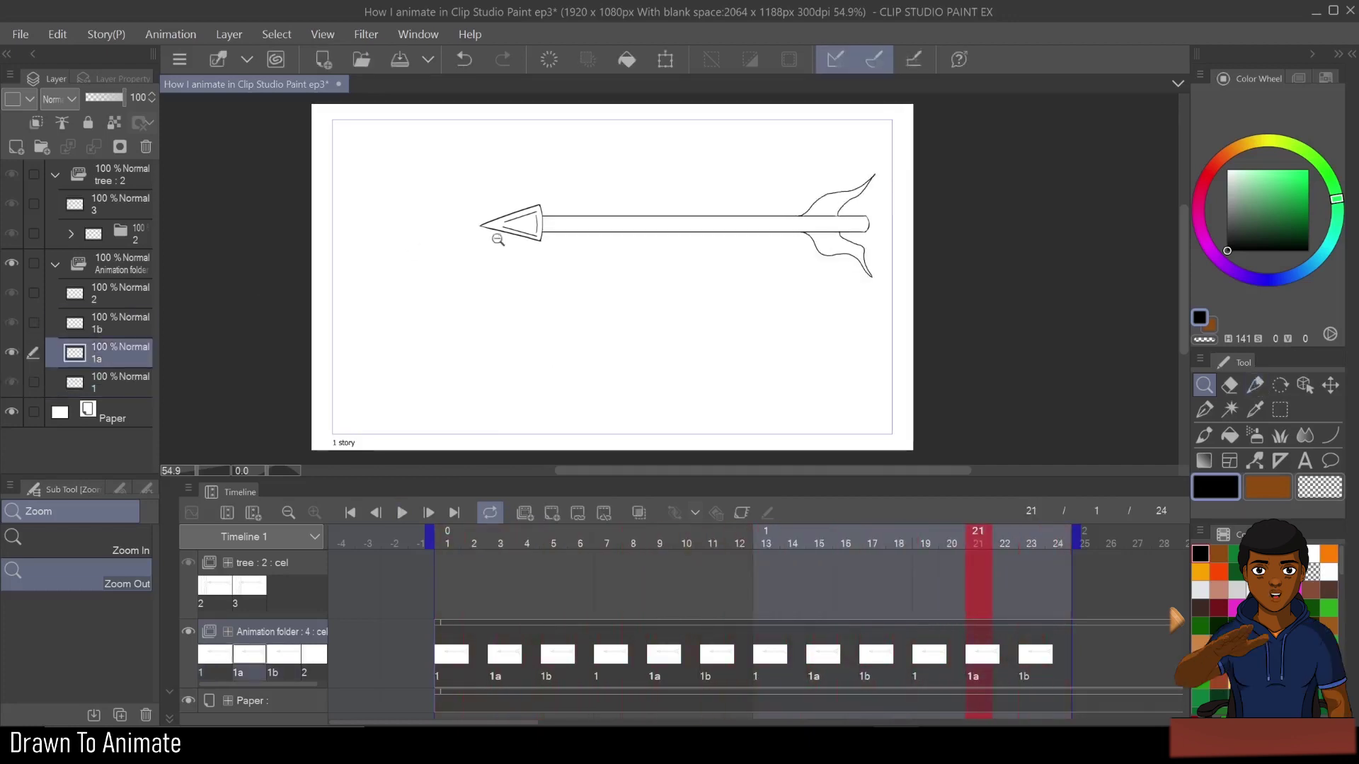
{"action": "left_click", "coordinate": [1259, 385]}
{"action": "left_click_drag", "start_coordinate": [489, 249], "coordinate": [646, 258]}
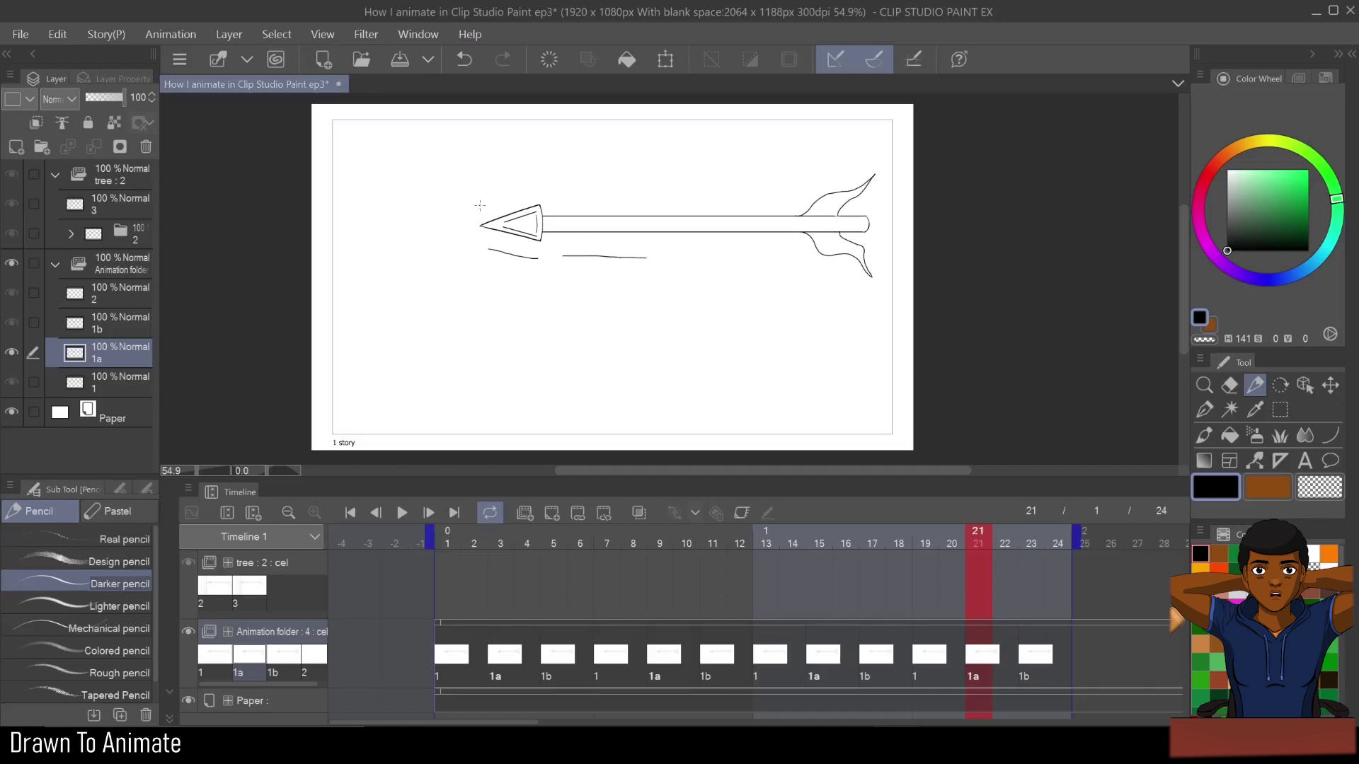
{"action": "left_click_drag", "start_coordinate": [479, 205], "coordinate": [527, 185]}
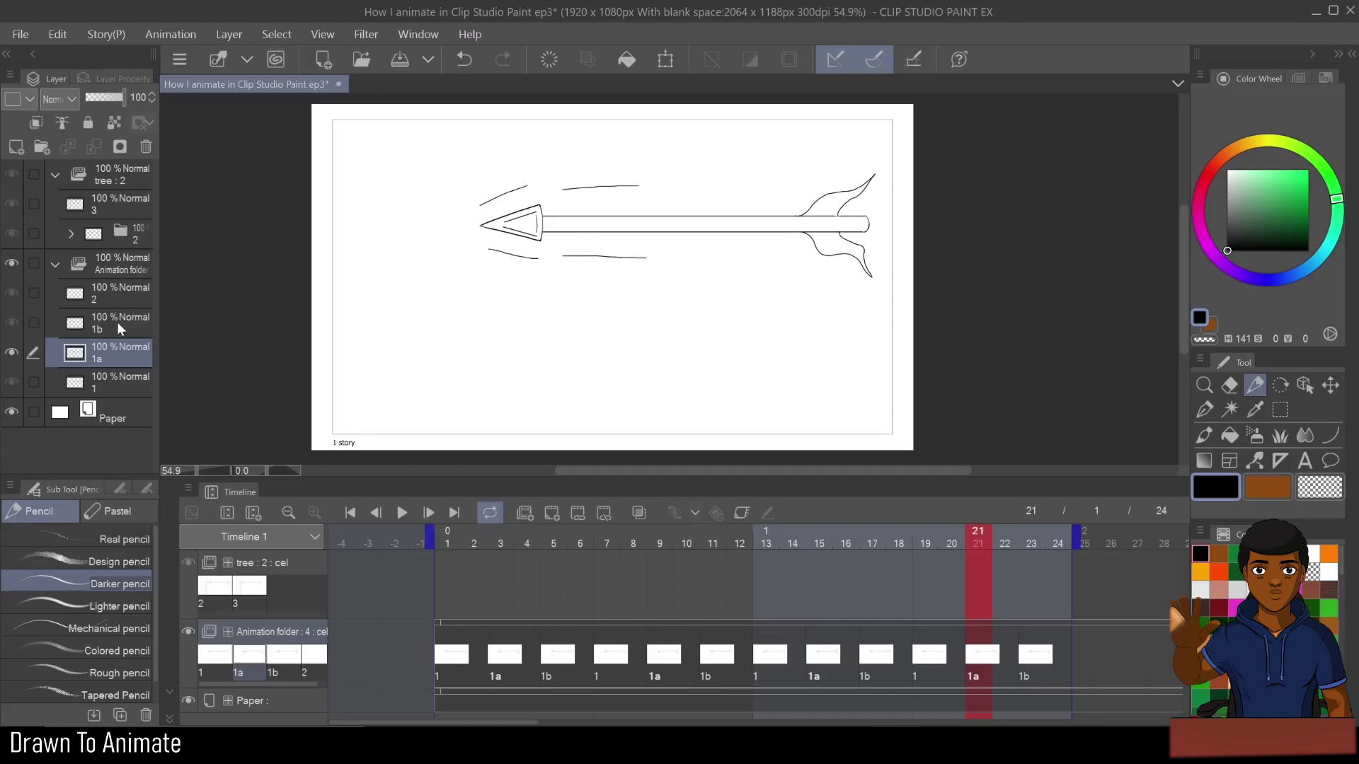
- Draw and refine speed lines on cel 1b at frame 23, then replay to check
{"action": "key", "text": "Right"}
{"action": "key", "text": "Right"}
{"action": "left_click_drag", "start_coordinate": [482, 204], "coordinate": [635, 189]}
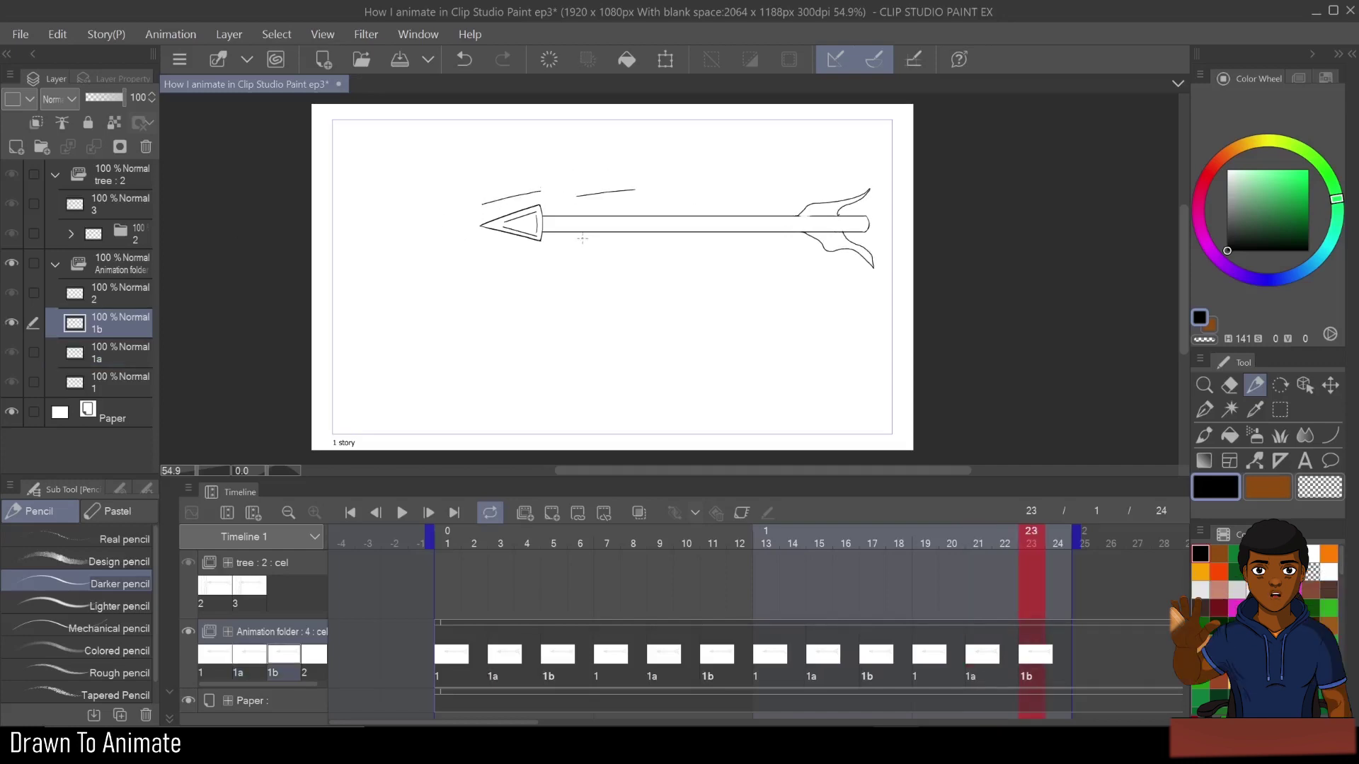
{"action": "left_click_drag", "start_coordinate": [575, 245], "coordinate": [659, 247]}
{"action": "left_click_drag", "start_coordinate": [478, 237], "coordinate": [517, 245]}
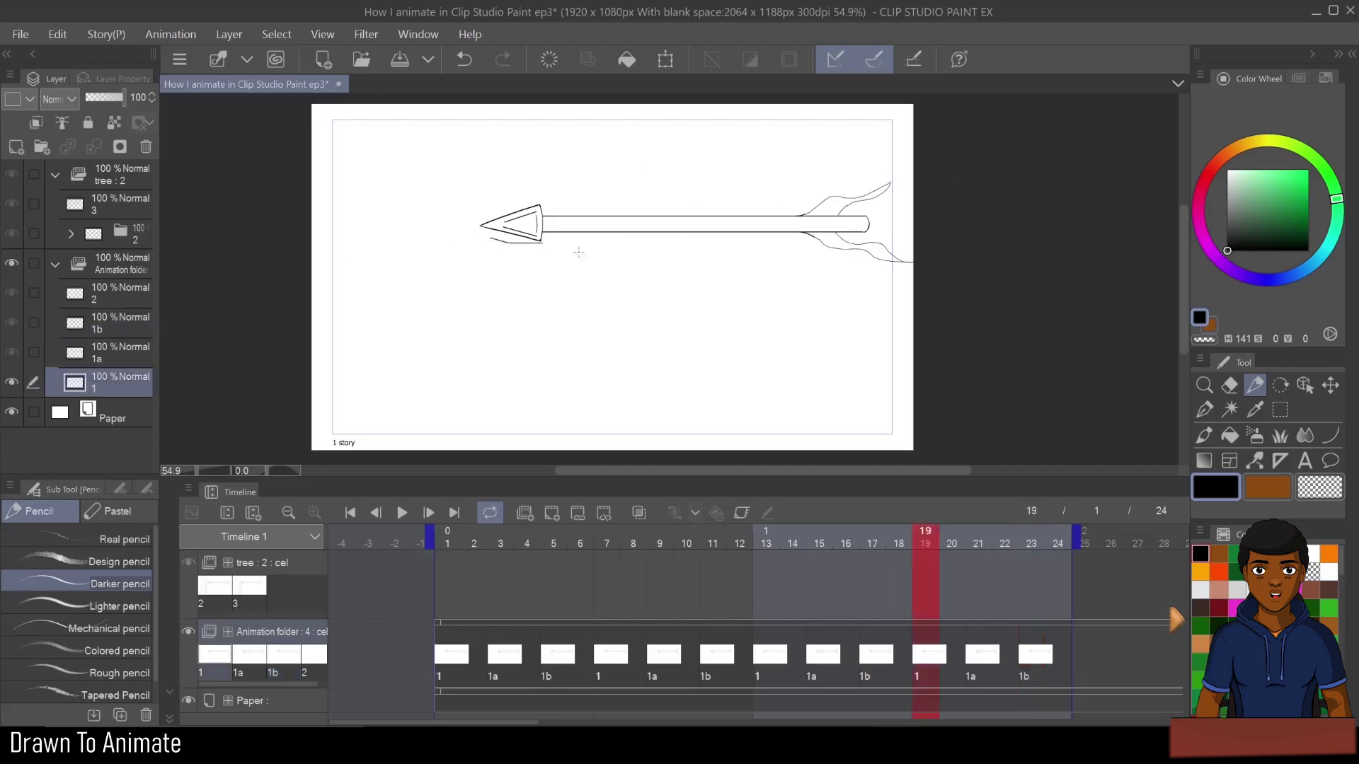
{"action": "key", "text": "ctrl+z"}
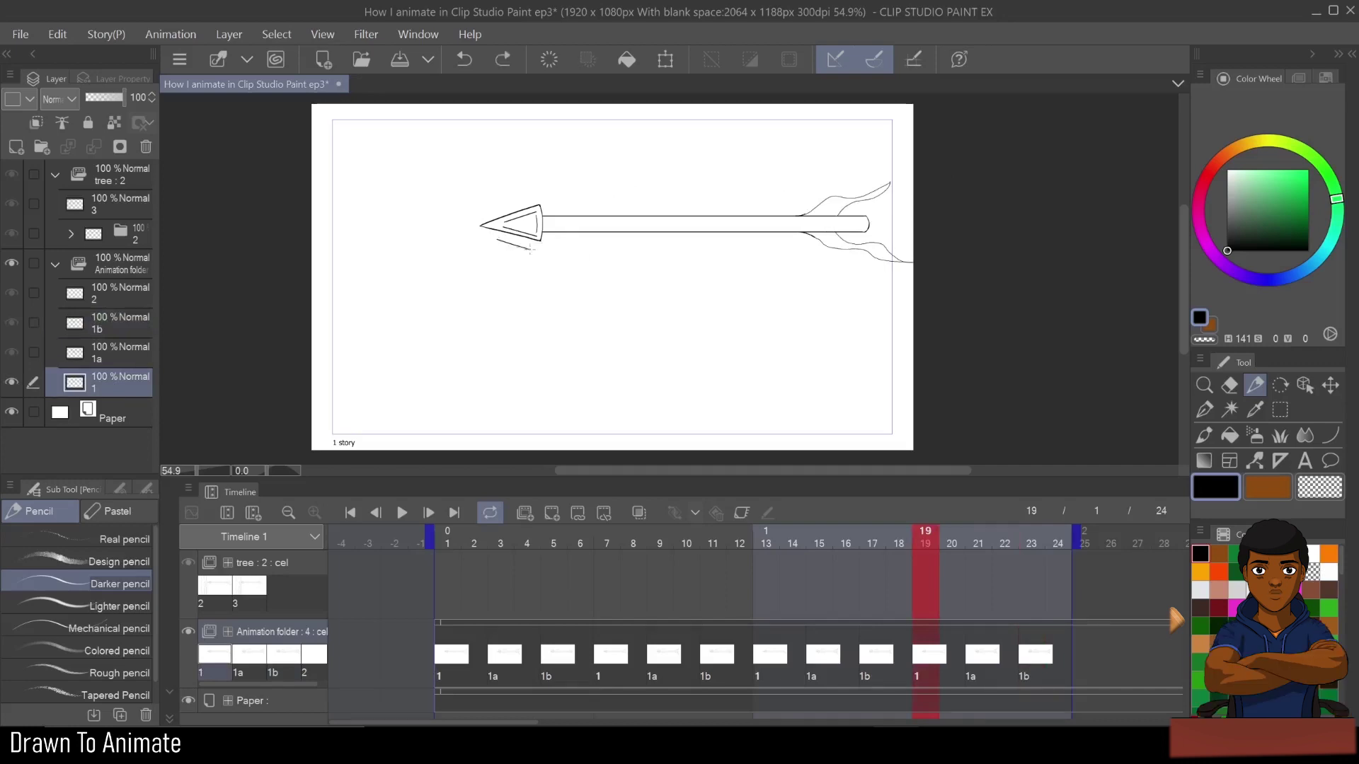
{"action": "left_click_drag", "start_coordinate": [530, 249], "coordinate": [544, 251]}
{"action": "key", "text": "ctrl+z"}
{"action": "left_click_drag", "start_coordinate": [473, 213], "coordinate": [491, 205]}
{"action": "left_click_drag", "start_coordinate": [579, 242], "coordinate": [610, 240]}
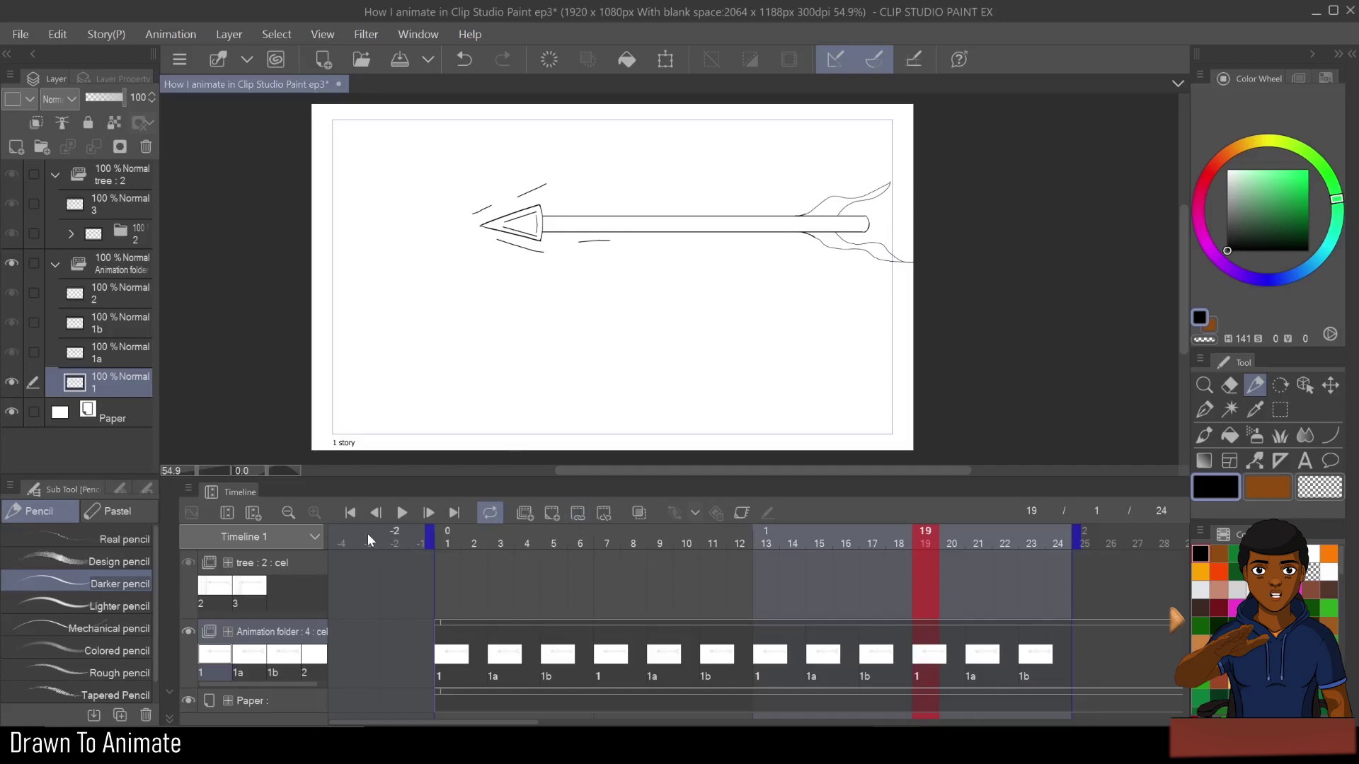
{"action": "left_click", "coordinate": [402, 512]}
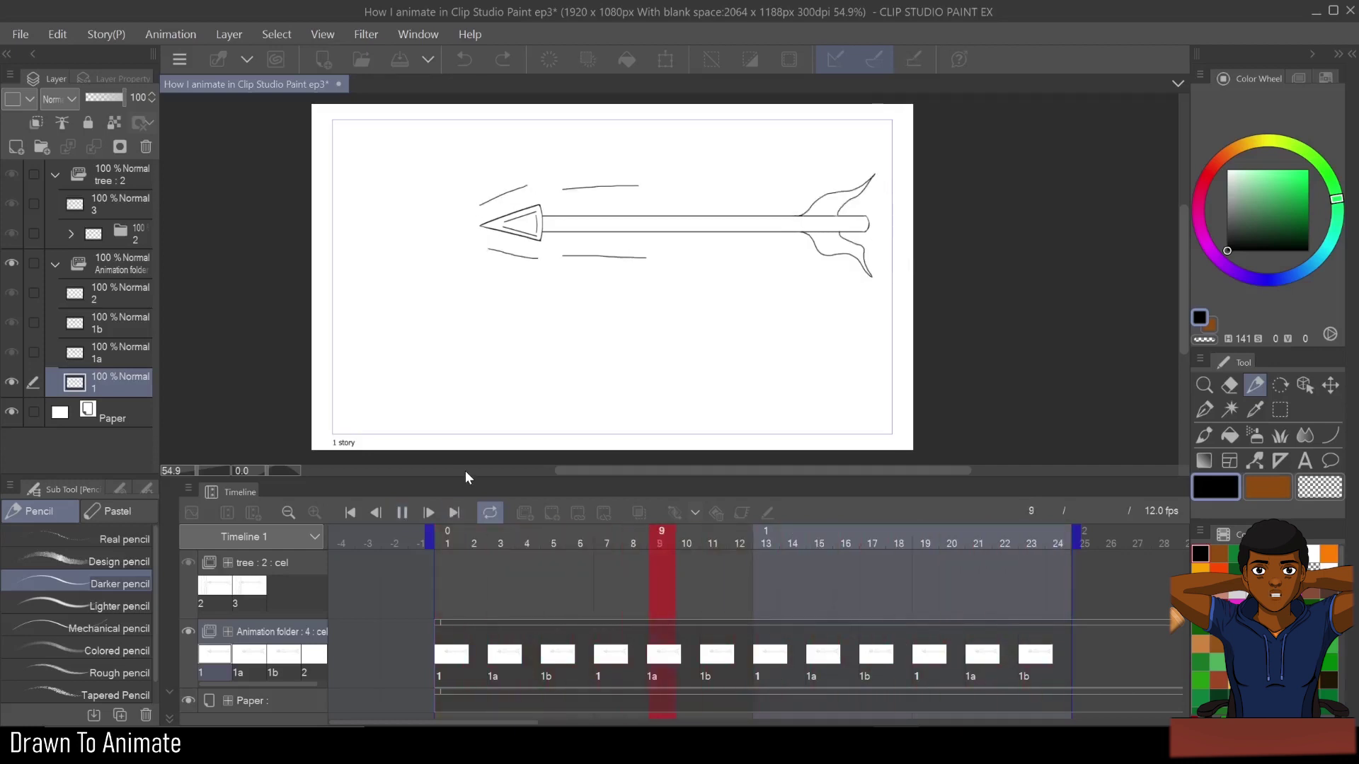
{"action": "left_click", "coordinate": [402, 513]}
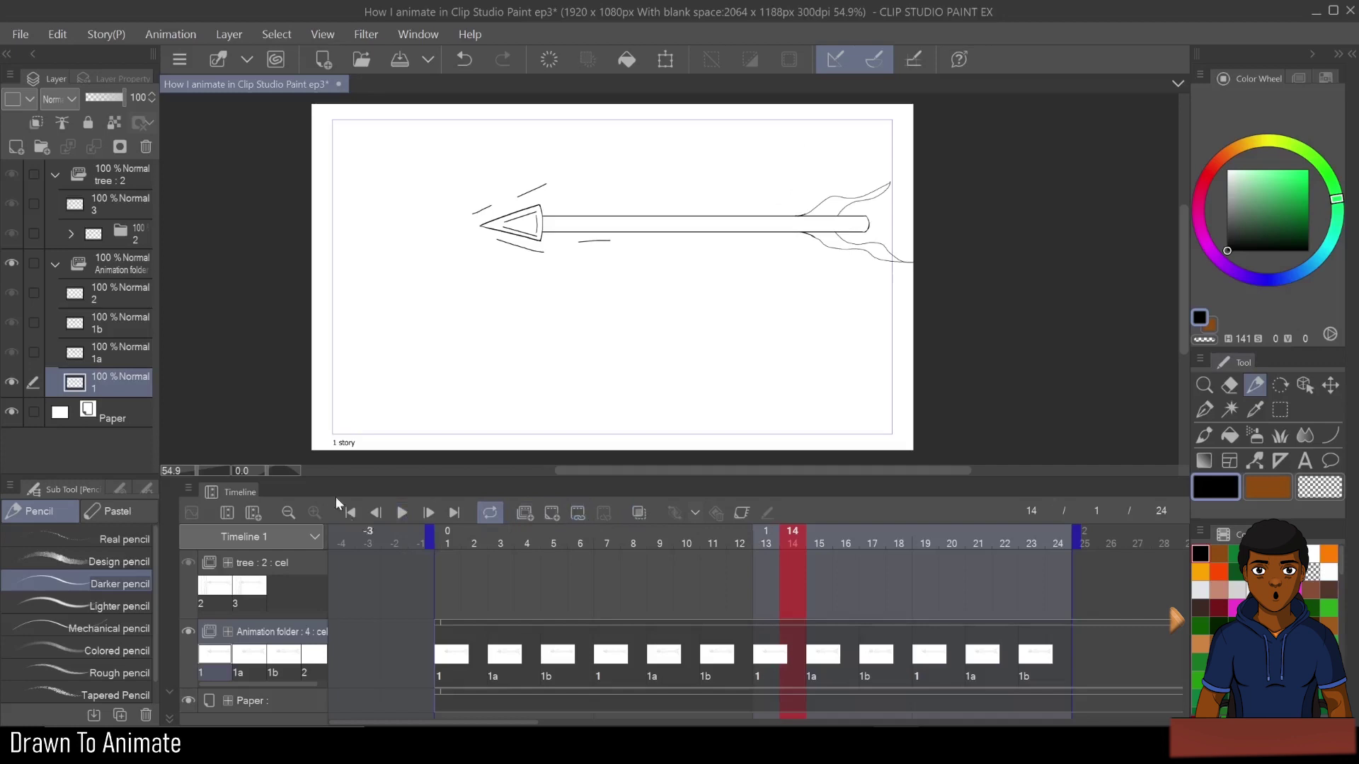
- Enable keyframes on the Animation folder and add a keyframe at frame 1
{"action": "double_click", "coordinate": [270, 636]}
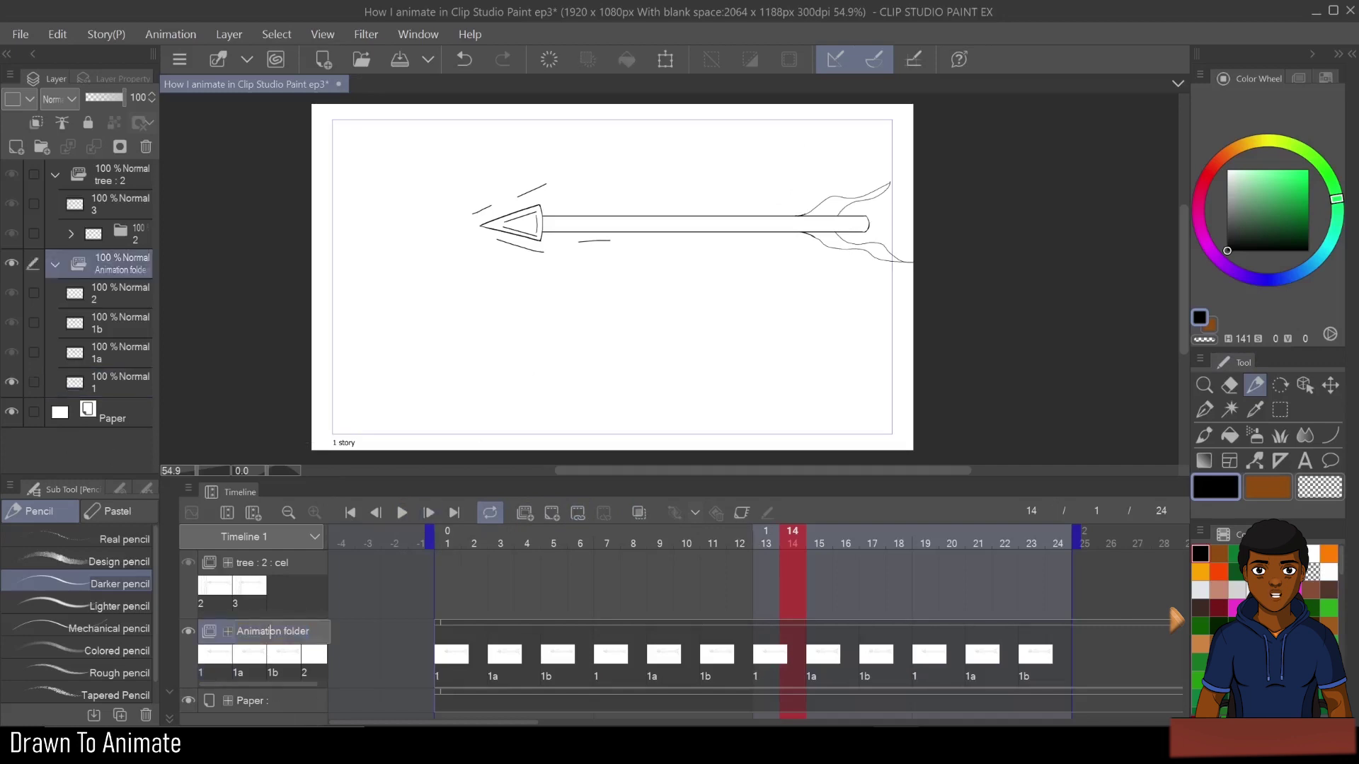
{"action": "key", "text": "Return"}
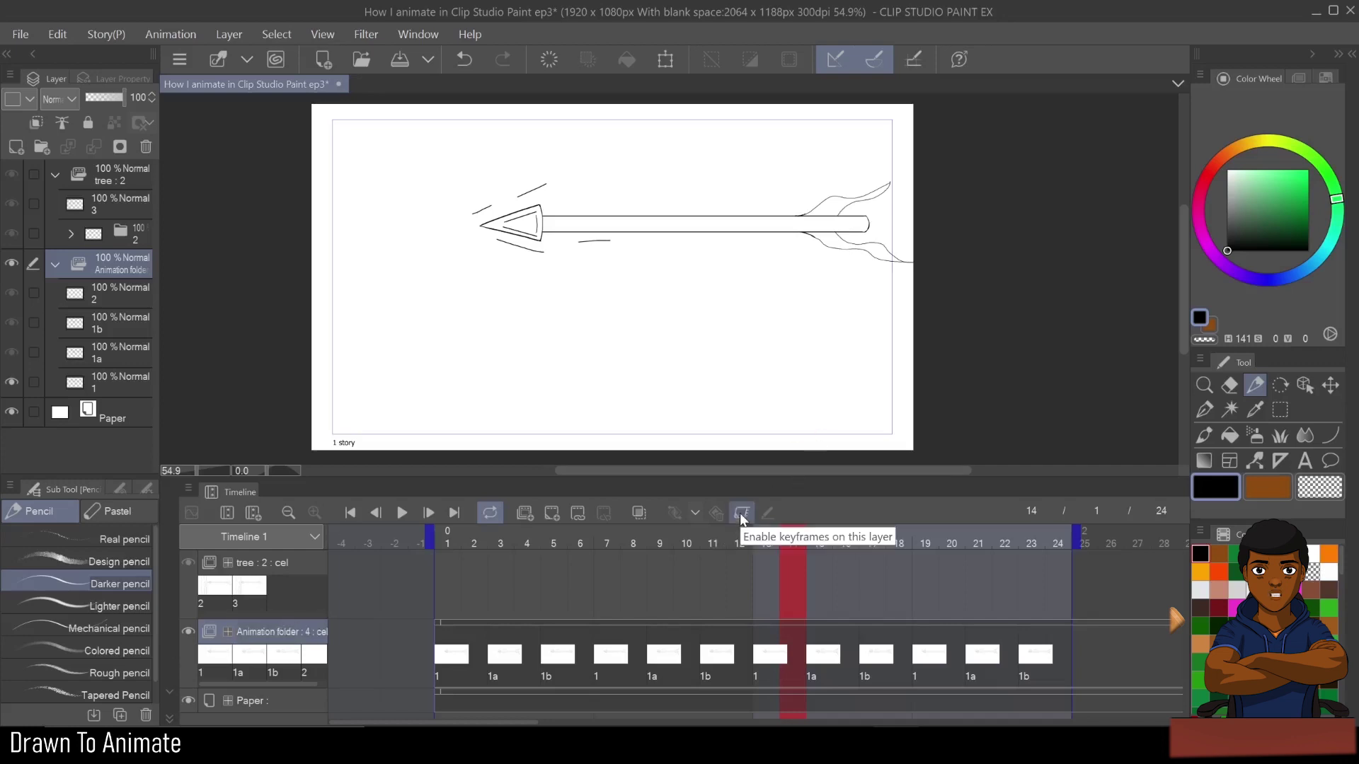
{"action": "left_click", "coordinate": [350, 517]}
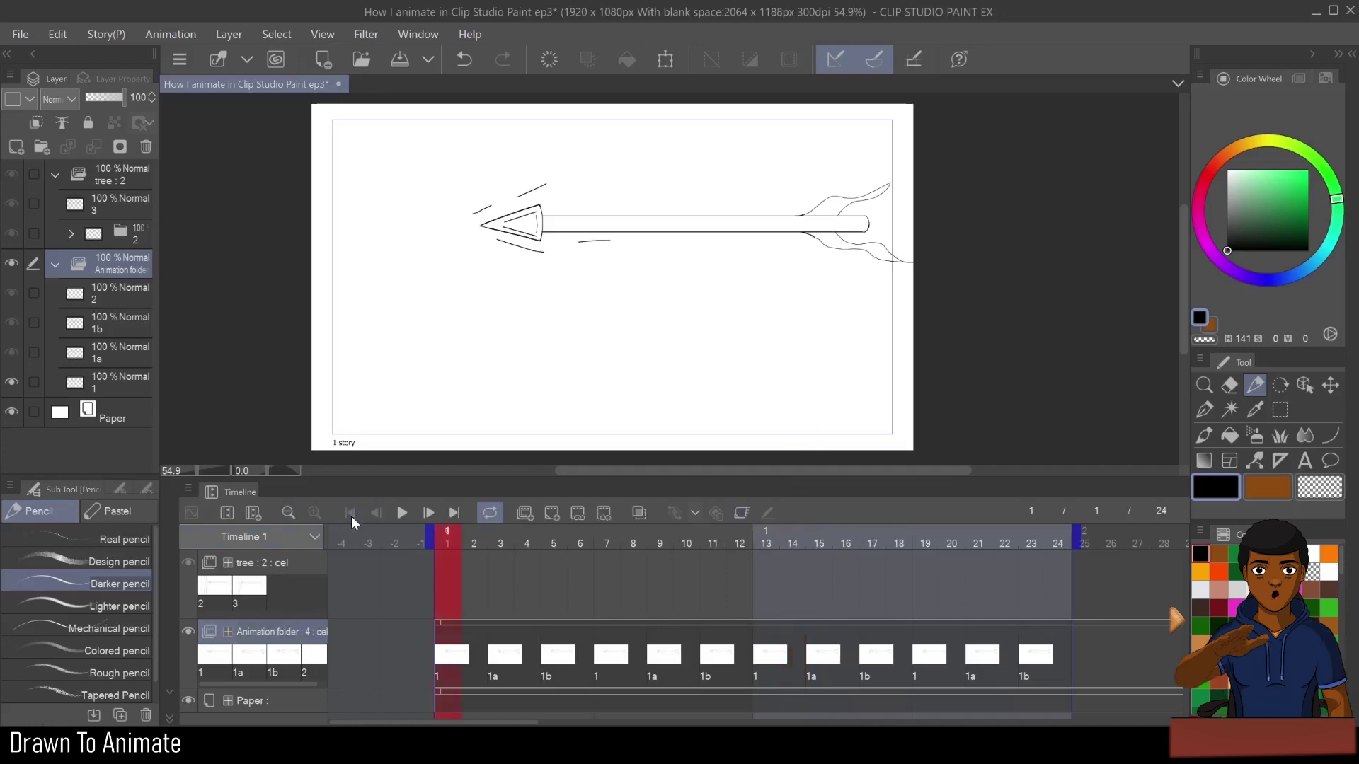
{"action": "left_click", "coordinate": [742, 514]}
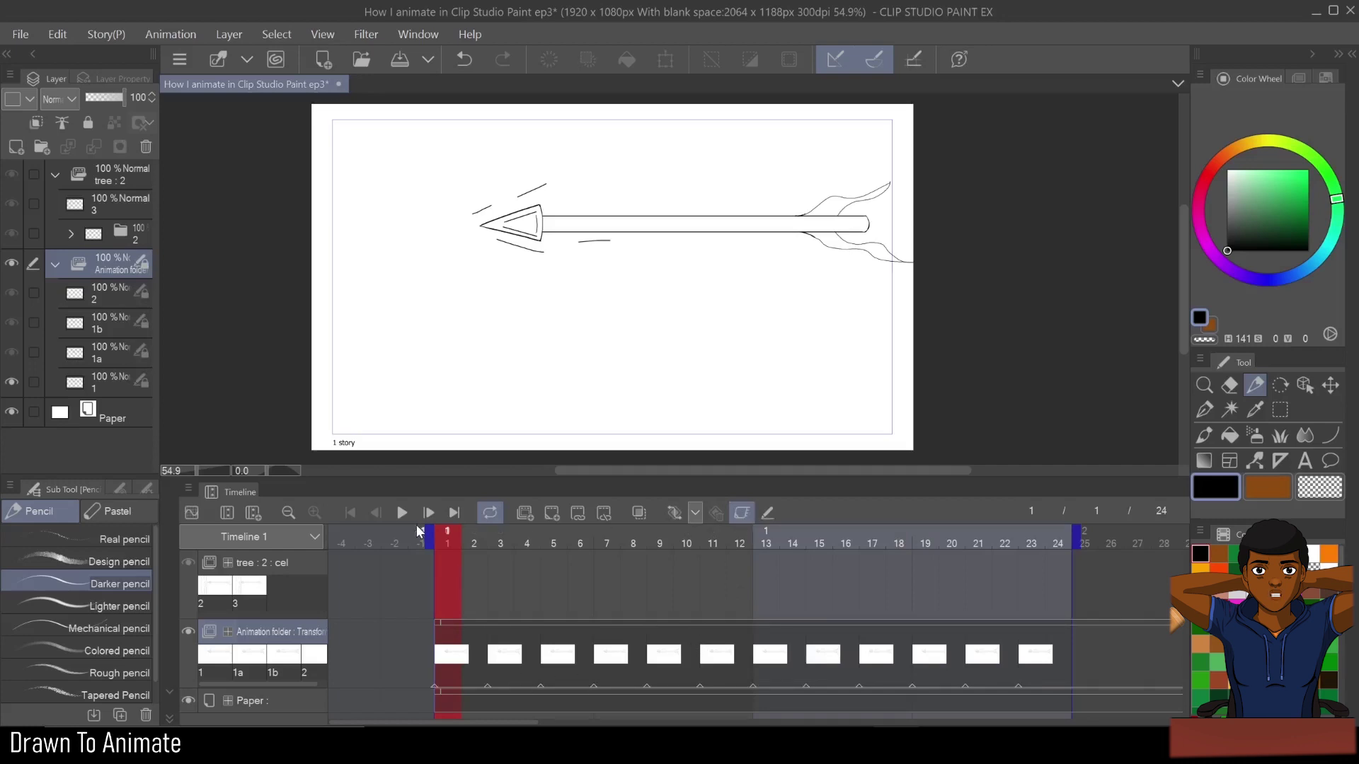
{"action": "left_click", "coordinate": [675, 514]}
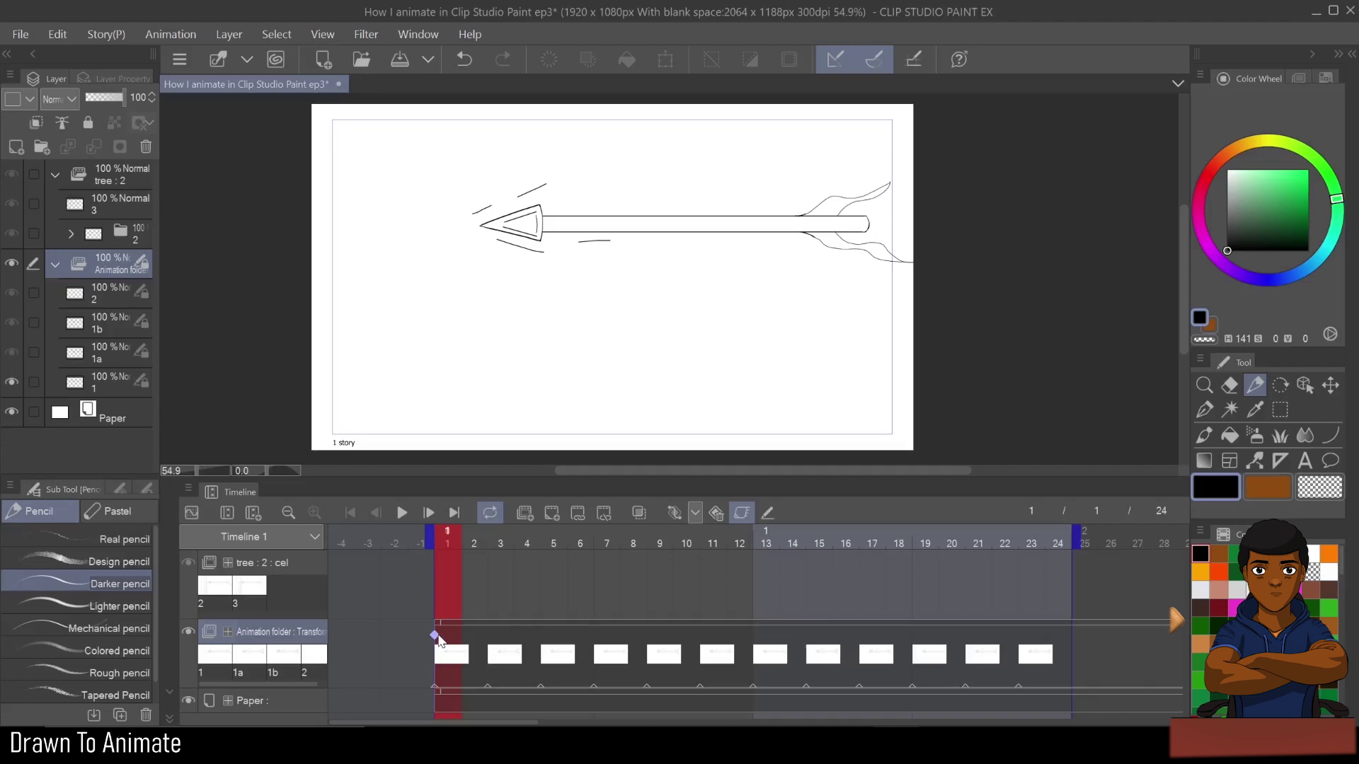
- With the Operation tool, place the arrow at the right edge on frame 1 and far left on frame 24
{"action": "left_click", "coordinate": [1306, 389]}
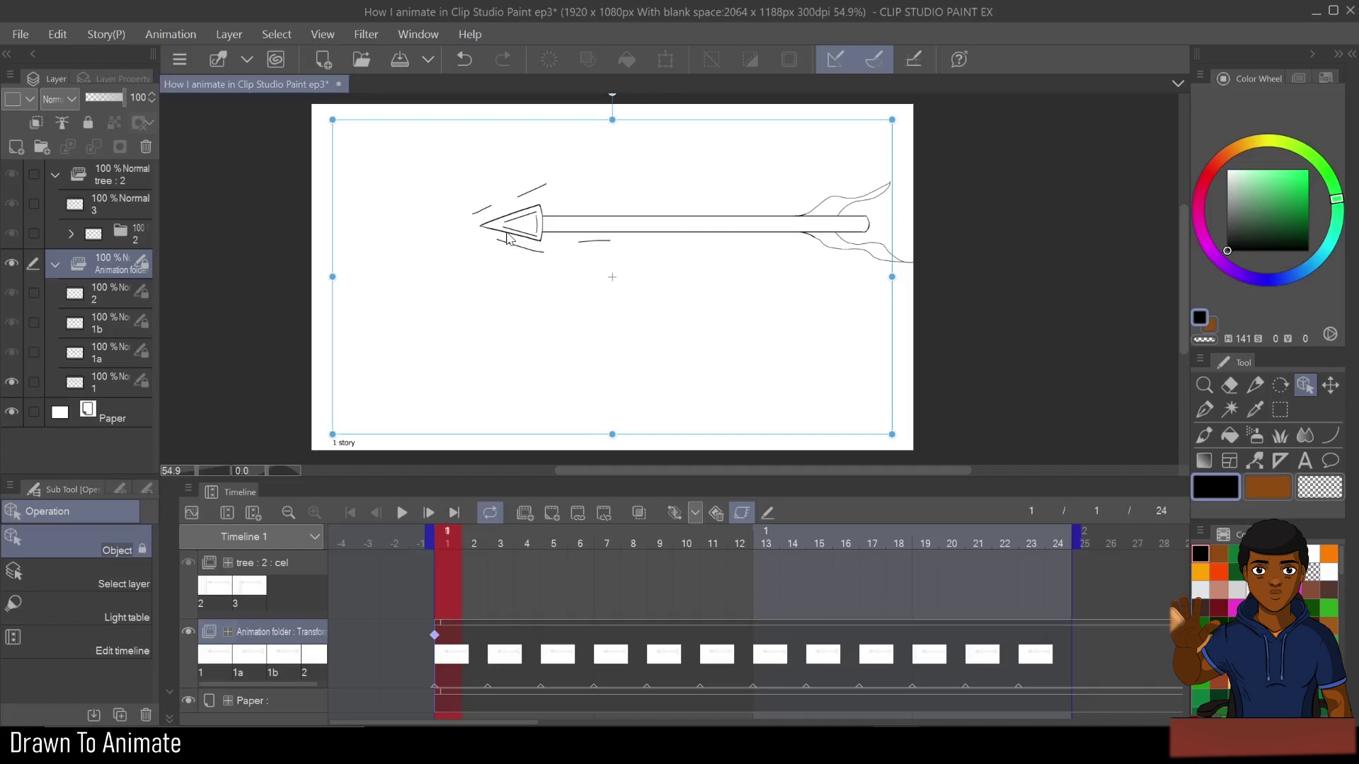
{"action": "left_click_drag", "start_coordinate": [507, 235], "coordinate": [925, 199]}
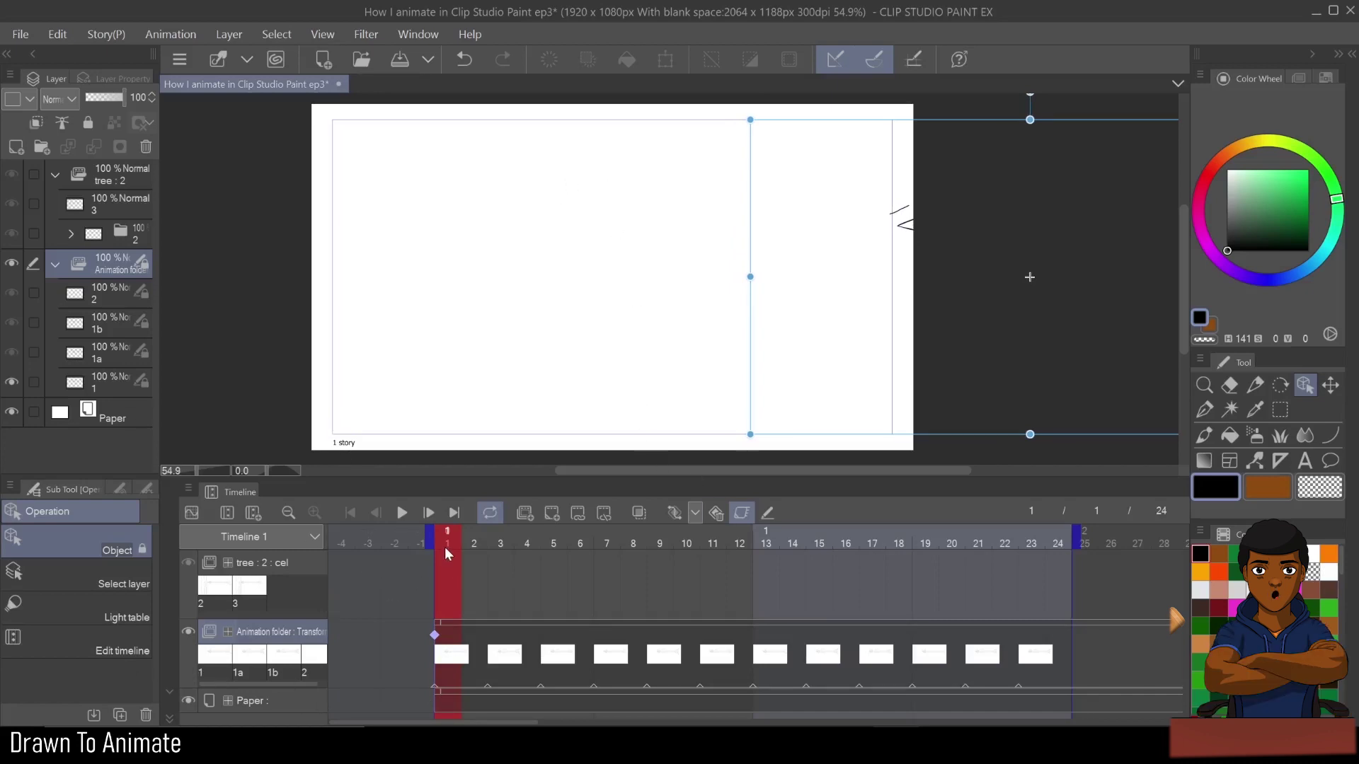
{"action": "left_click", "coordinate": [501, 543]}
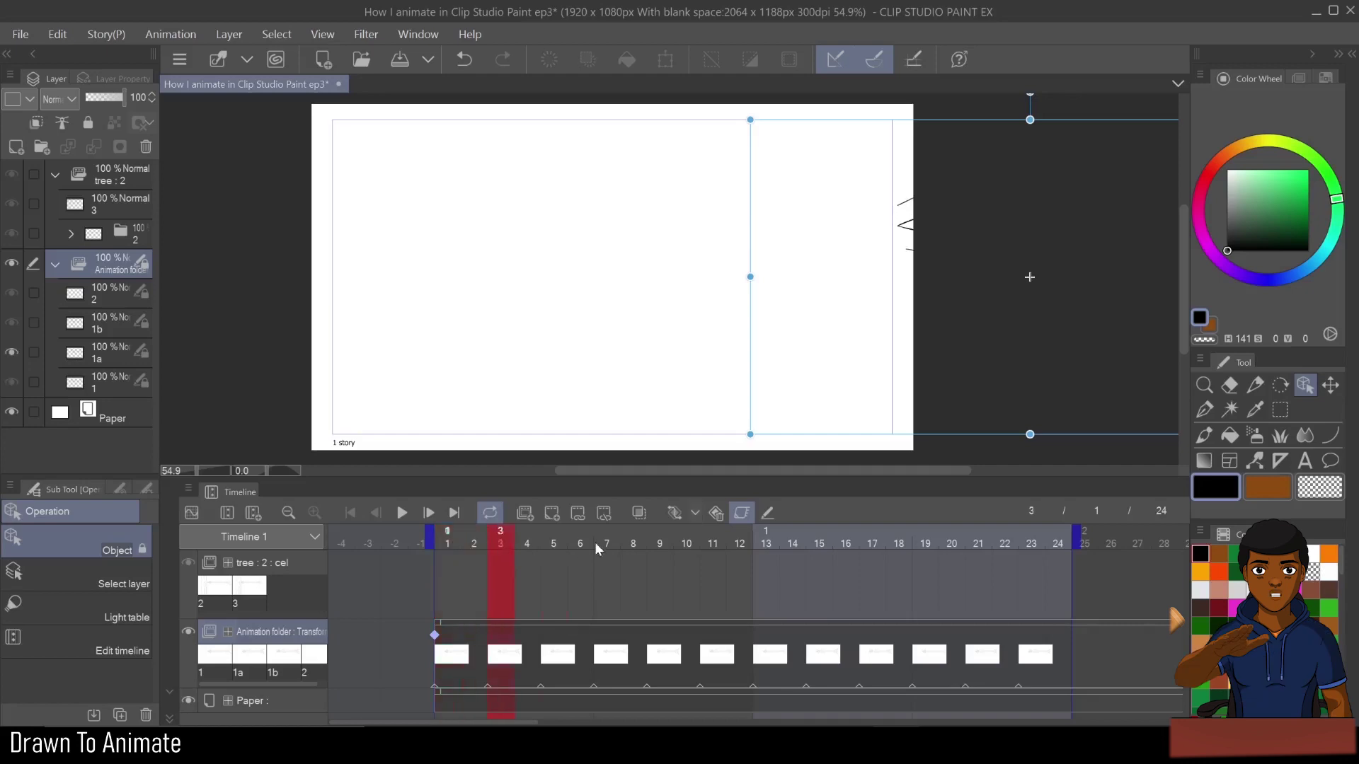
{"action": "left_click_drag", "start_coordinate": [595, 542], "coordinate": [1053, 542]}
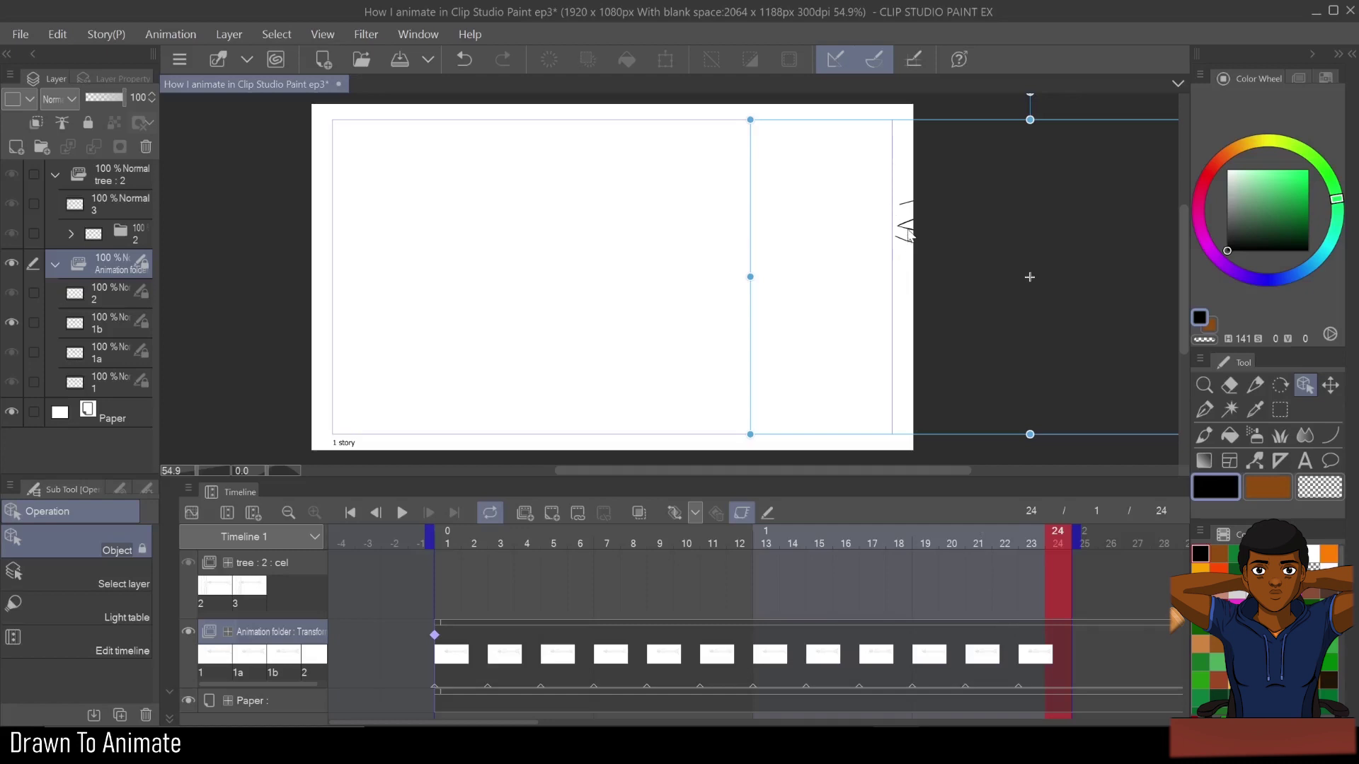
{"action": "mouse_move", "coordinate": [908, 233]}
{"action": "left_mouse_down"}
{"action": "mouse_move", "coordinate": [358, 288]}
{"action": "mouse_move", "coordinate": [28, 283]}
{"action": "mouse_move", "coordinate": [615, 254]}
{"action": "mouse_move", "coordinate": [552, 274]}
{"action": "left_mouse_up"}
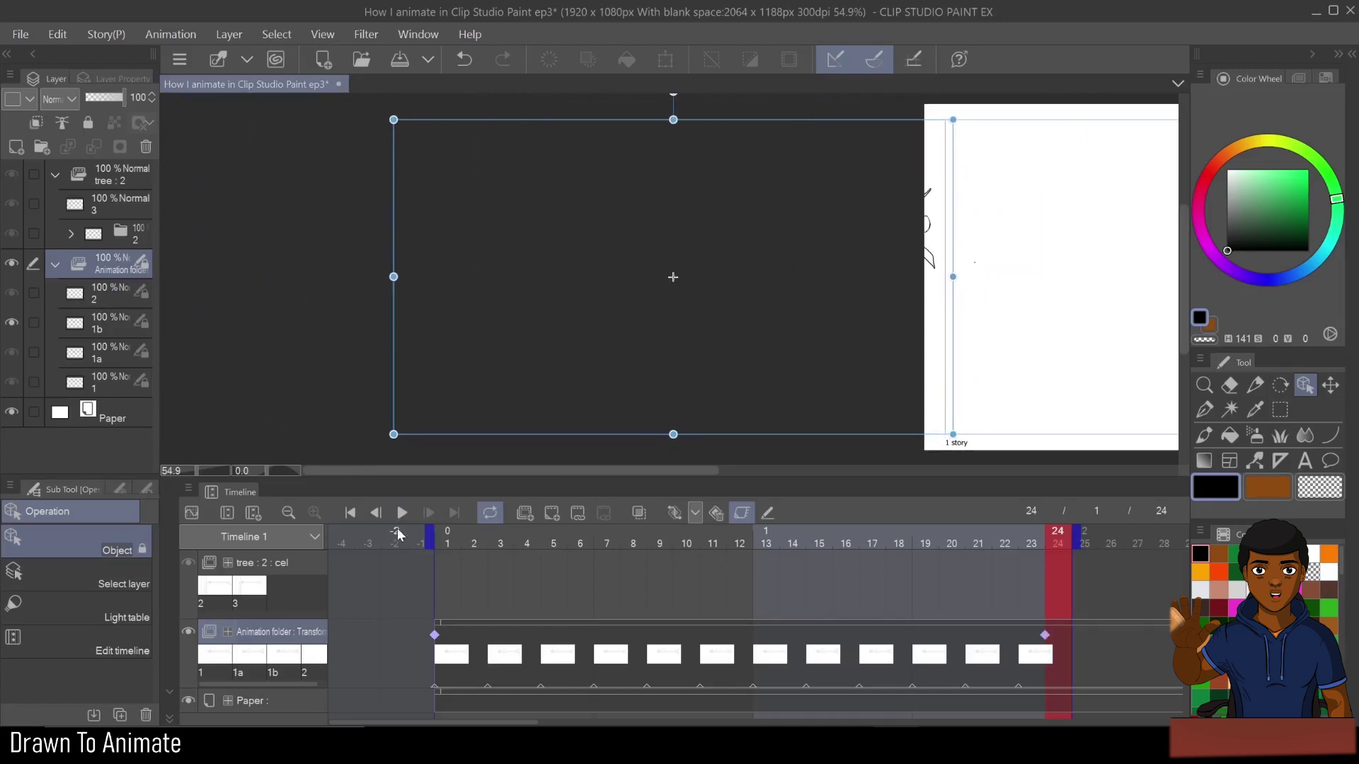
- Return to frame 1 and play back the arrow's leftward flight
{"action": "left_click_drag", "start_coordinate": [400, 470], "coordinate": [617, 457]}
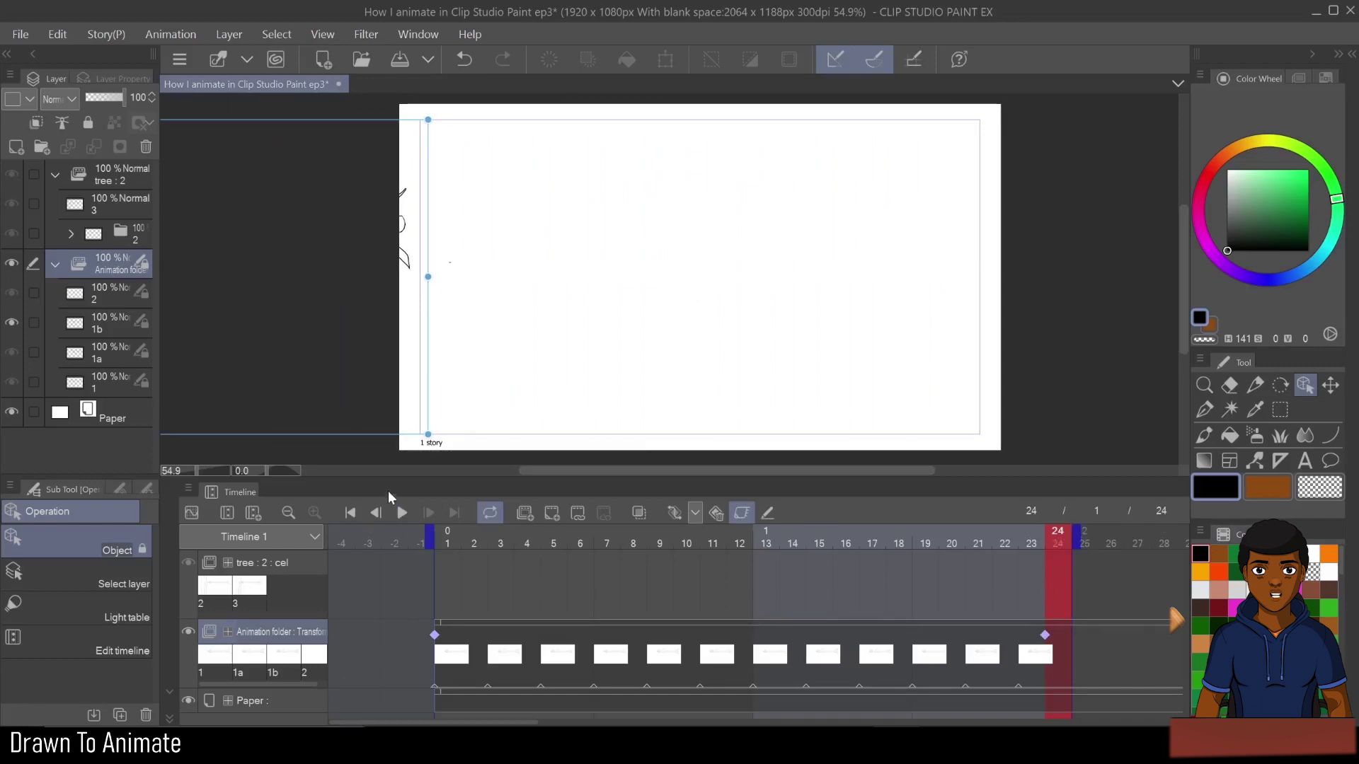
{"action": "left_click", "coordinate": [349, 513]}
{"action": "left_click", "coordinate": [401, 513]}
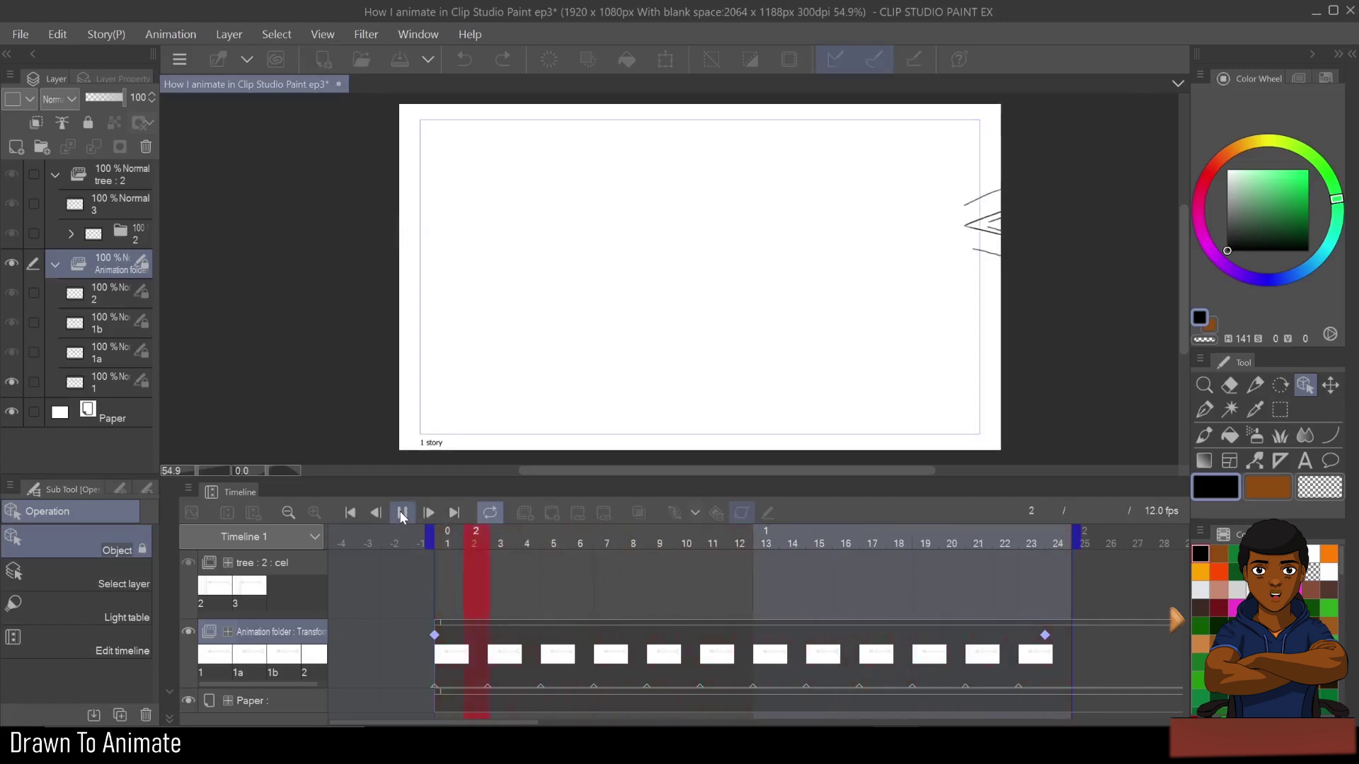
{"action": "left_click", "coordinate": [350, 512]}
{"action": "left_click", "coordinate": [402, 512]}
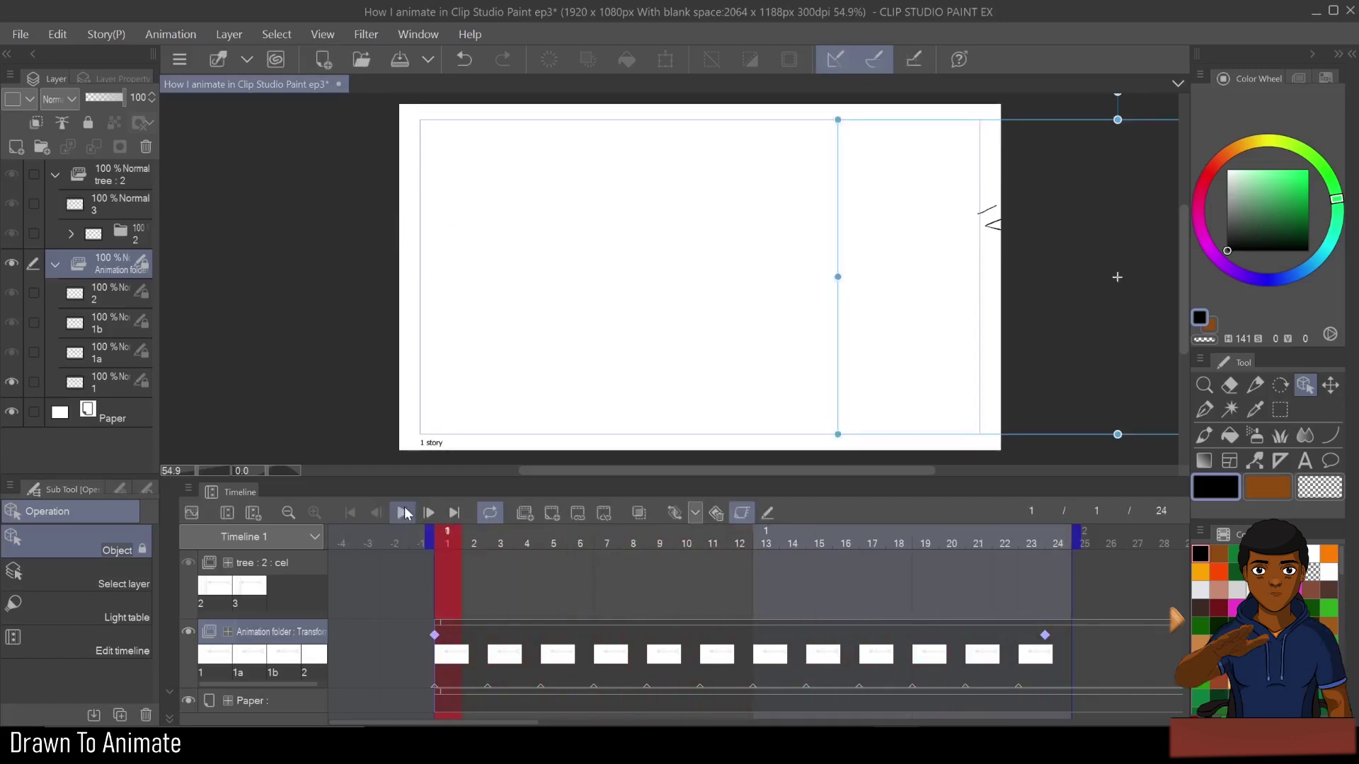
{"action": "left_click", "coordinate": [402, 514]}
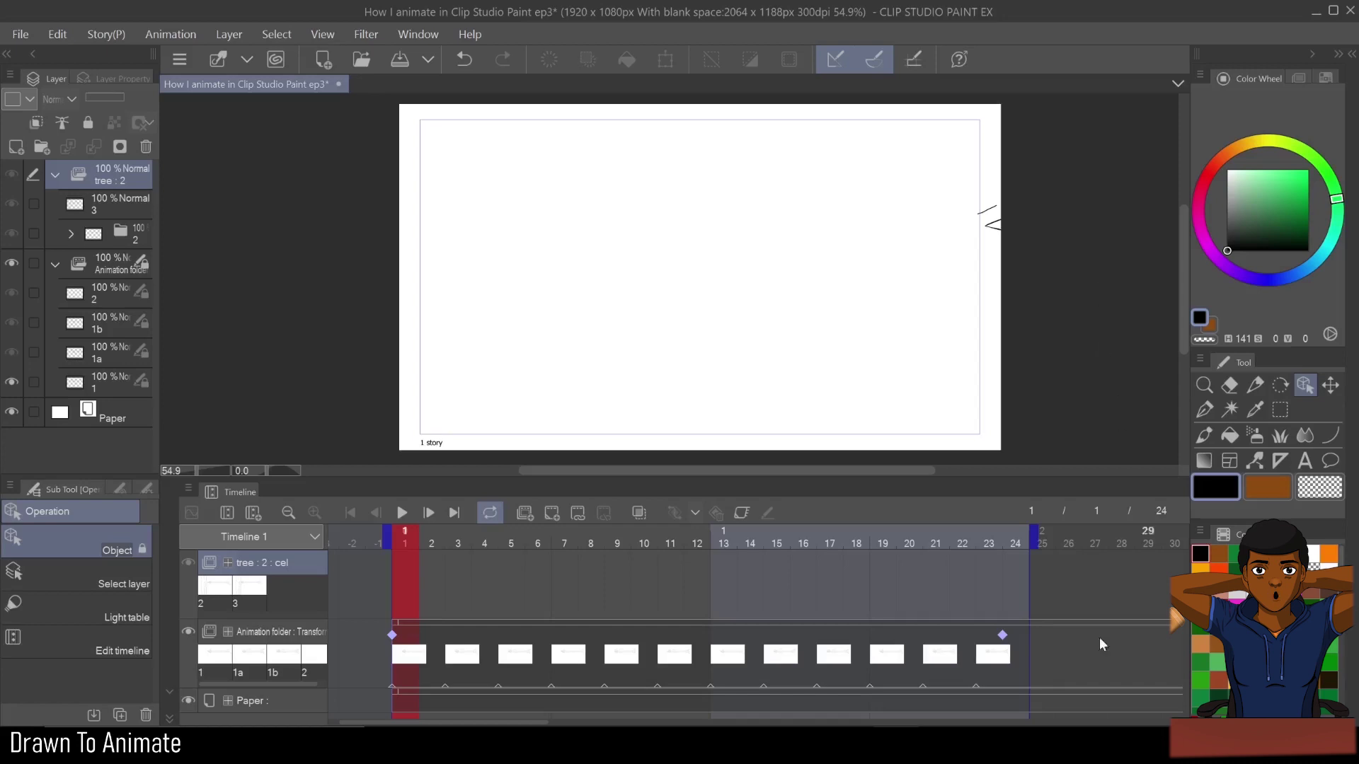
- Scroll to the timeline's end and drag the range marker to make it 36 frames
{"action": "left_click_drag", "start_coordinate": [518, 724], "coordinate": [707, 698]}
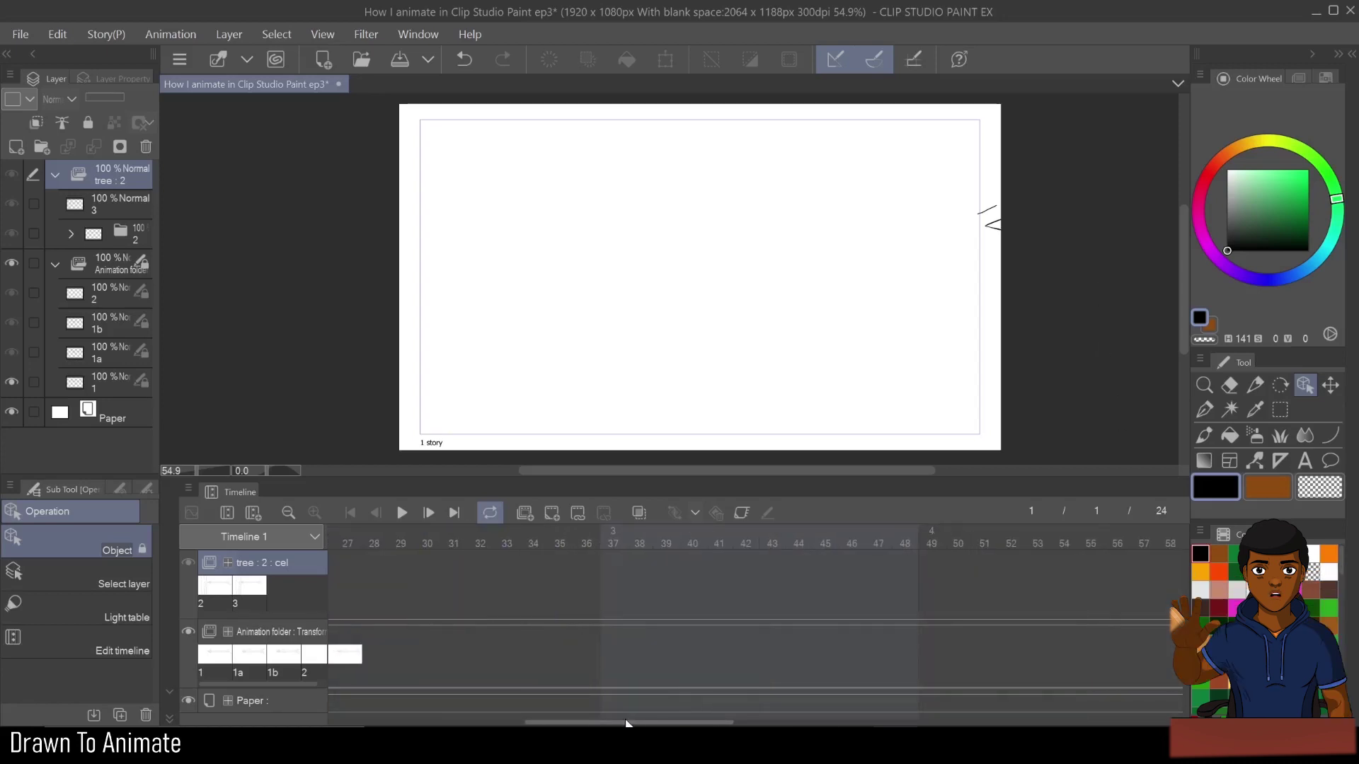
{"action": "left_click", "coordinate": [551, 512]}
{"action": "left_click", "coordinate": [552, 512]}
{"action": "left_click", "coordinate": [551, 513]}
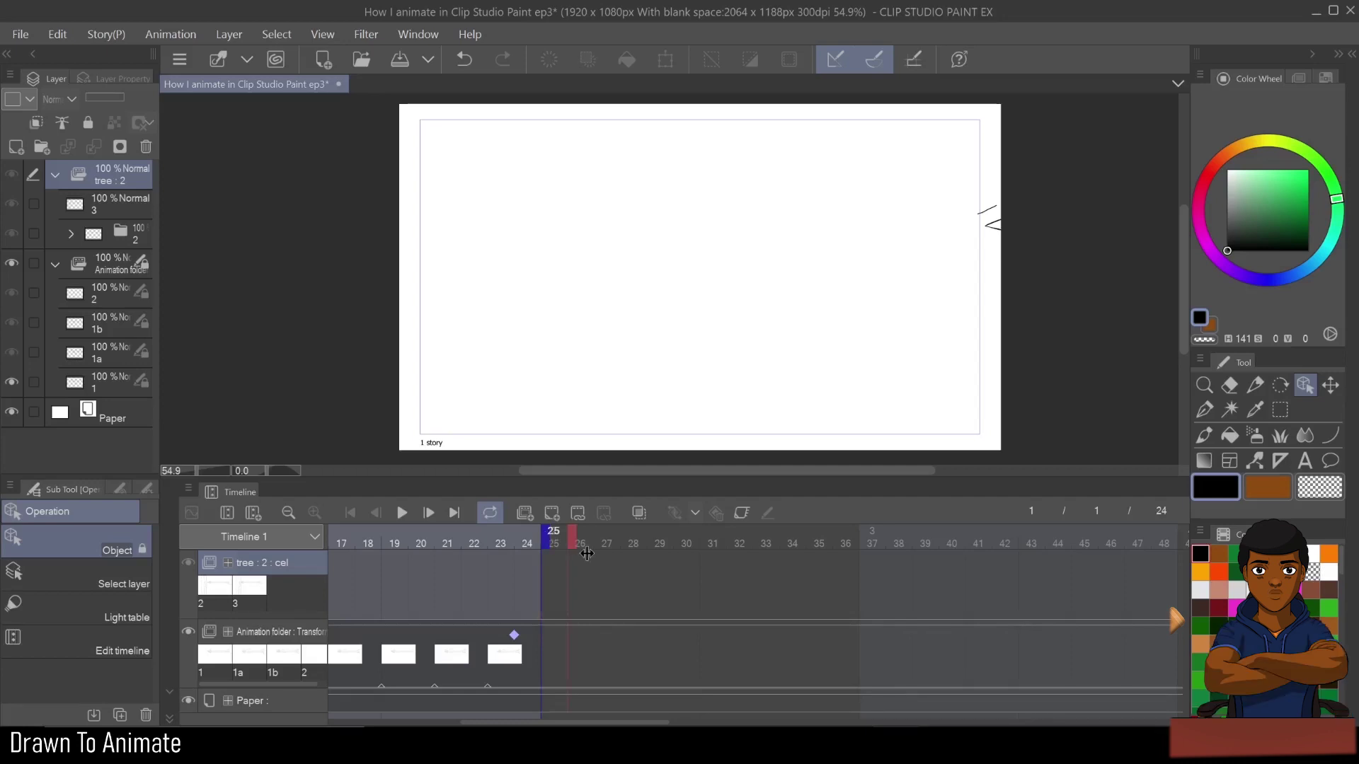
{"action": "left_click_drag", "start_coordinate": [649, 555], "coordinate": [859, 548]}
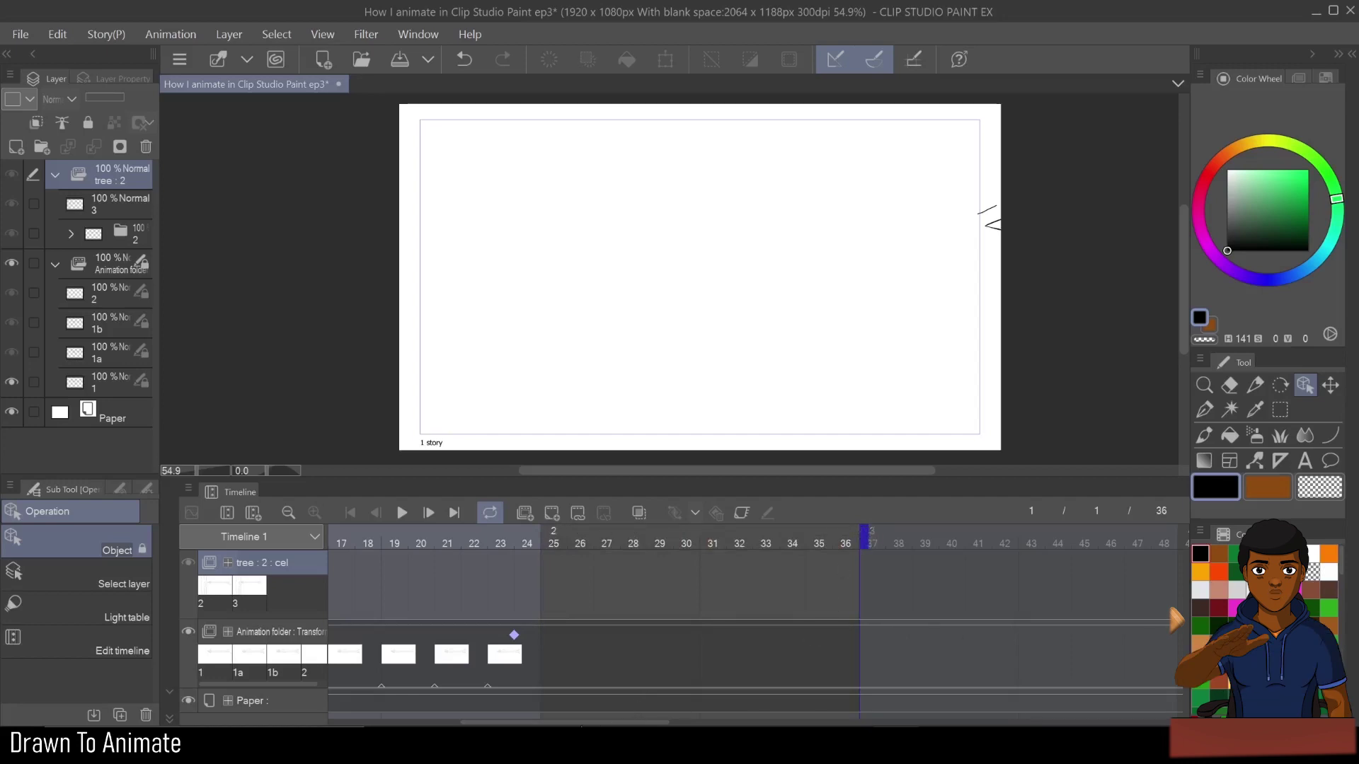
- Zoom the timeline out and back in, then select the Animation folder track
{"action": "left_click_drag", "start_coordinate": [582, 722], "coordinate": [453, 721]}
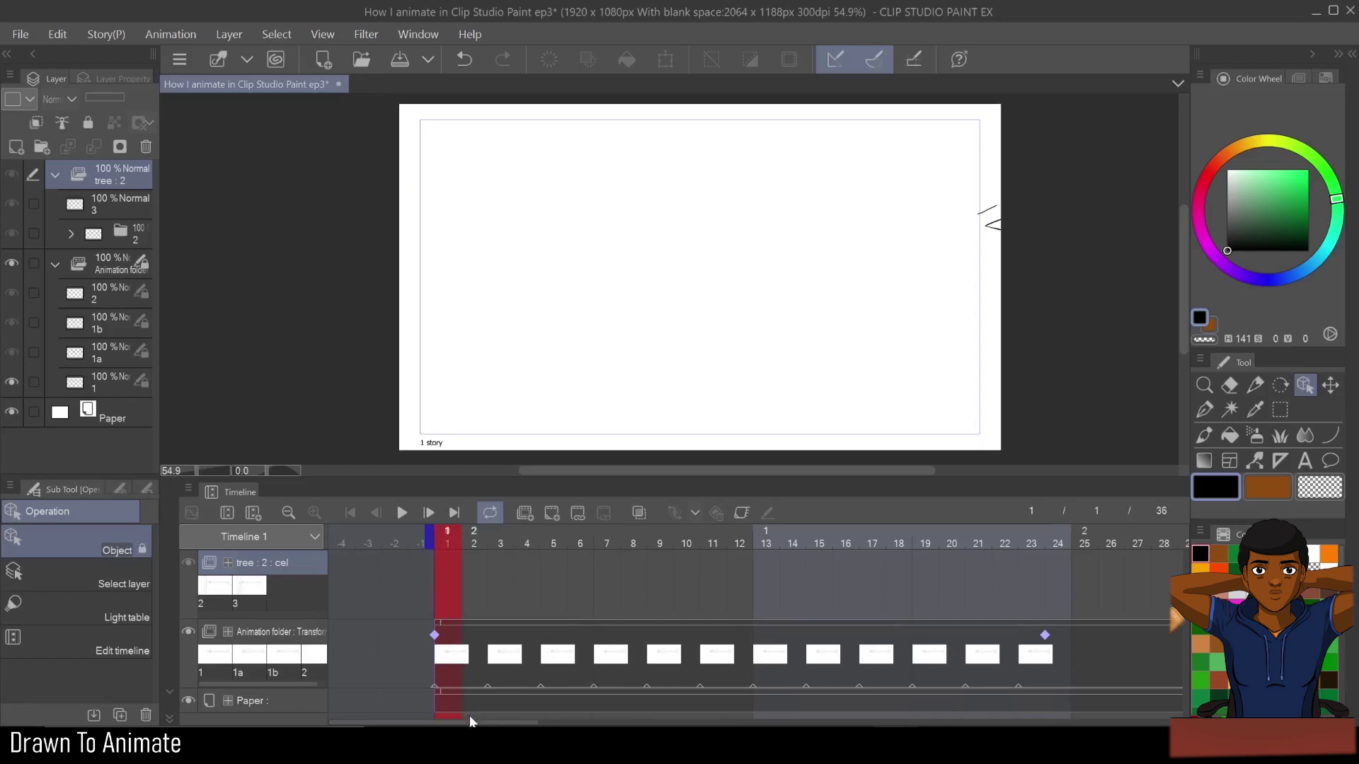
{"action": "left_click", "coordinate": [288, 512]}
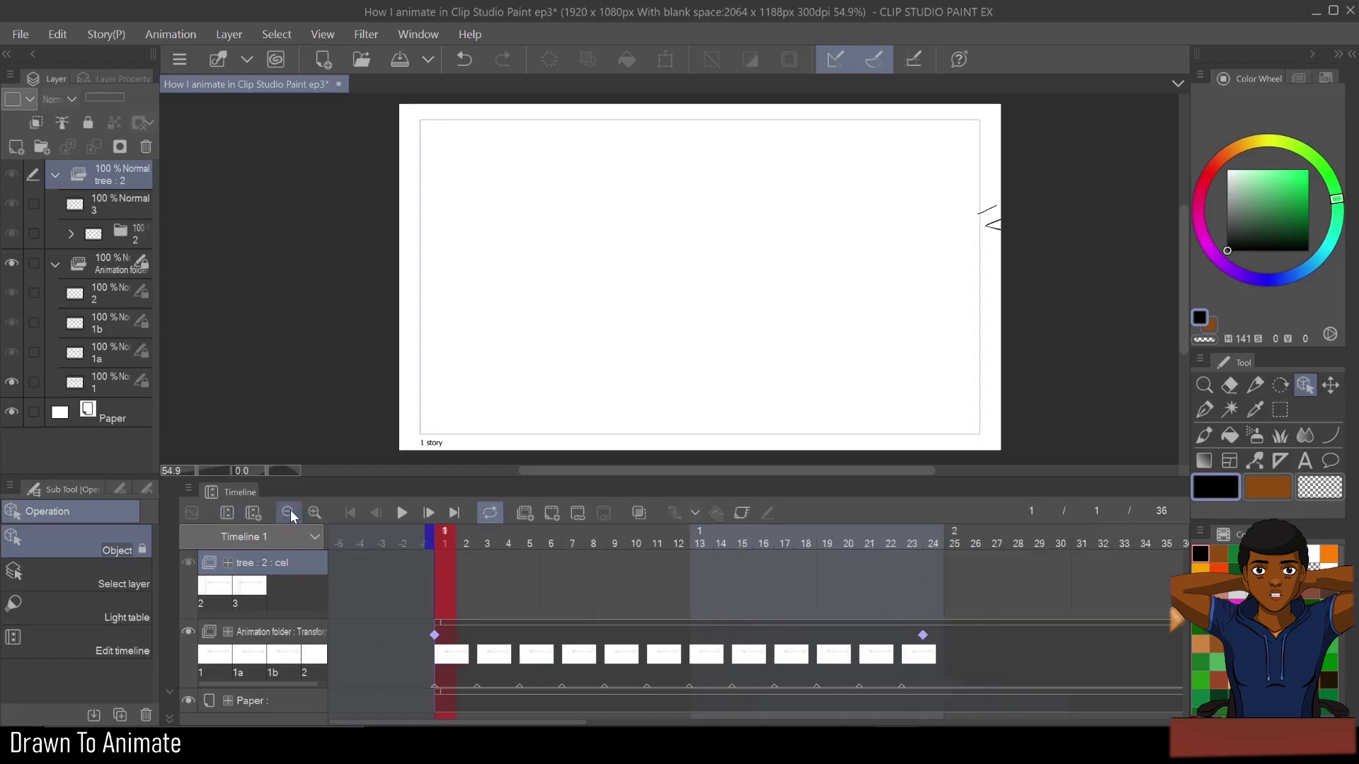
{"action": "left_click", "coordinate": [288, 512]}
{"action": "left_click", "coordinate": [288, 512]}
{"action": "left_click", "coordinate": [288, 513]}
{"action": "left_click", "coordinate": [288, 513]}
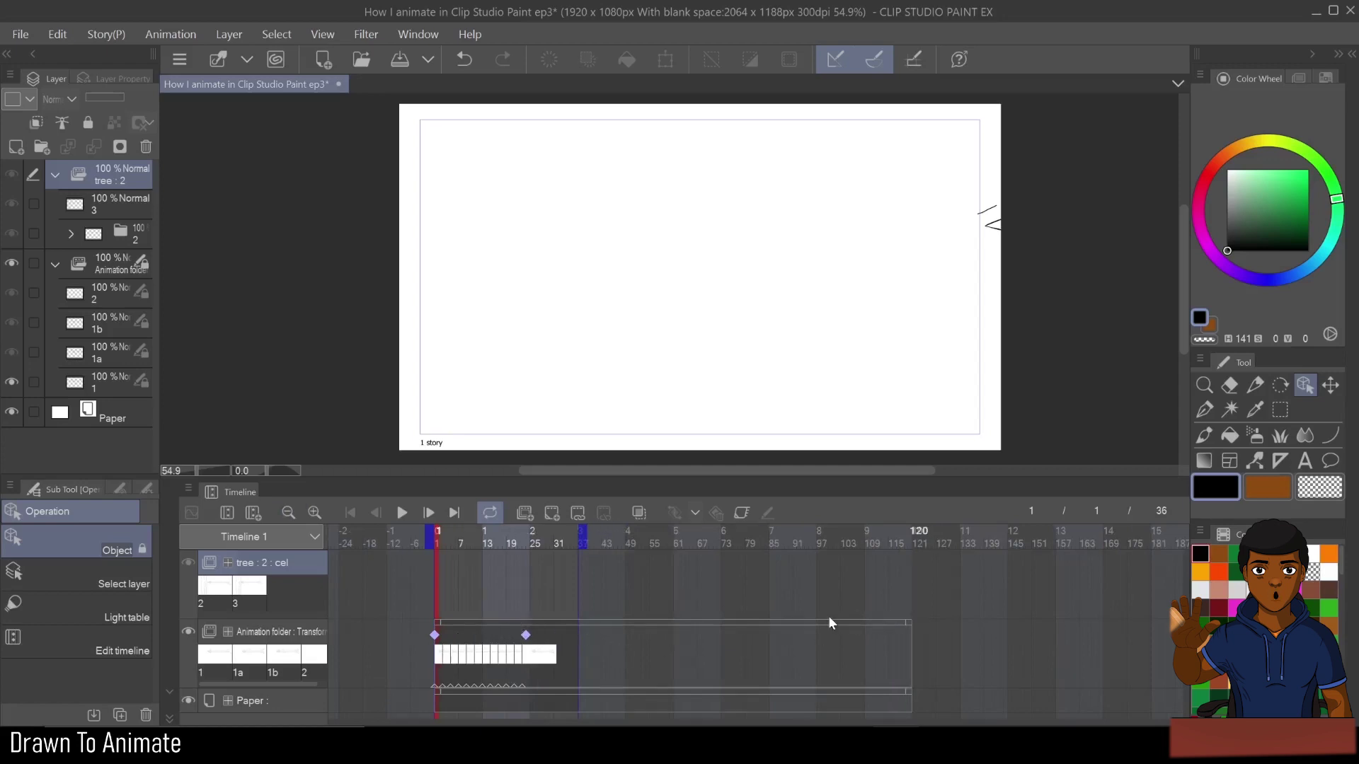
{"action": "mouse_move", "coordinate": [578, 538]}
{"action": "left_mouse_down"}
{"action": "mouse_move", "coordinate": [879, 545]}
{"action": "mouse_move", "coordinate": [581, 572]}
{"action": "left_mouse_up"}
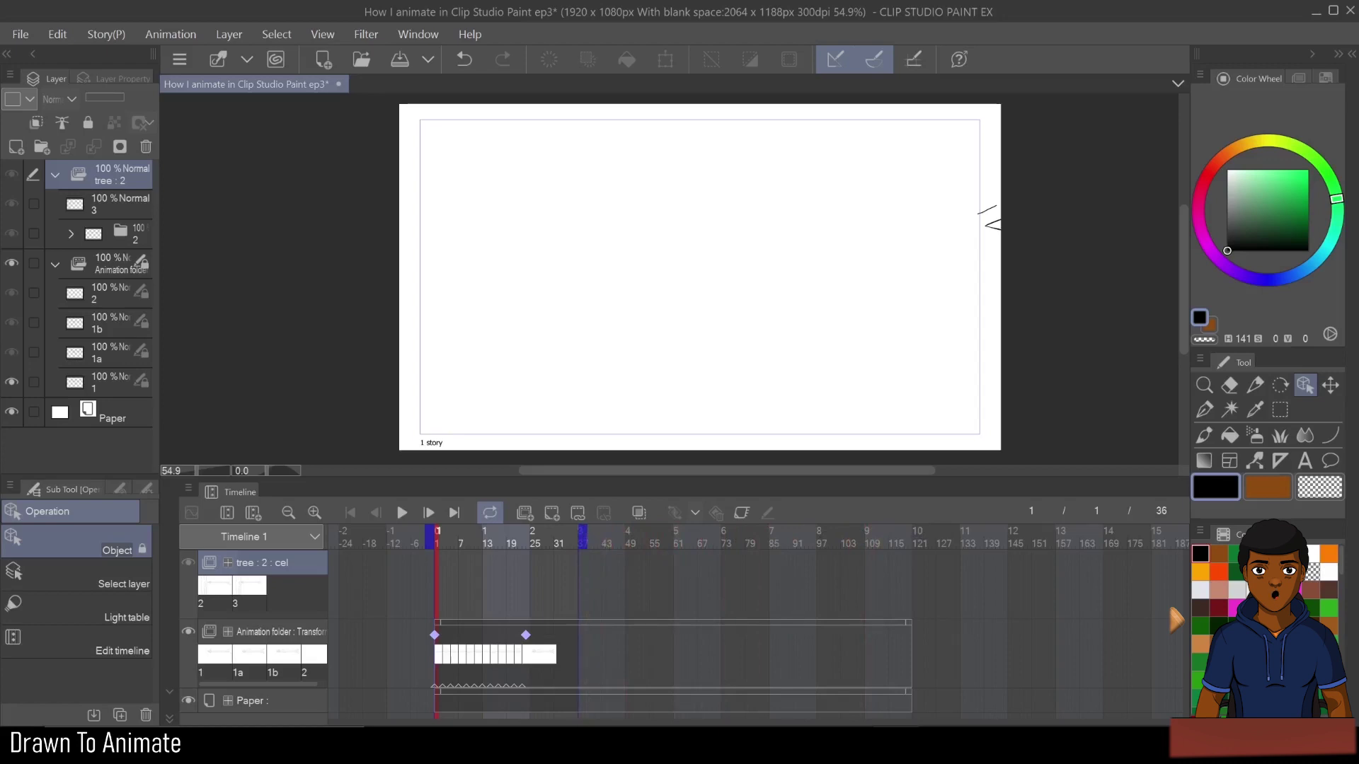
{"action": "left_click", "coordinate": [312, 509]}
{"action": "left_click", "coordinate": [312, 509]}
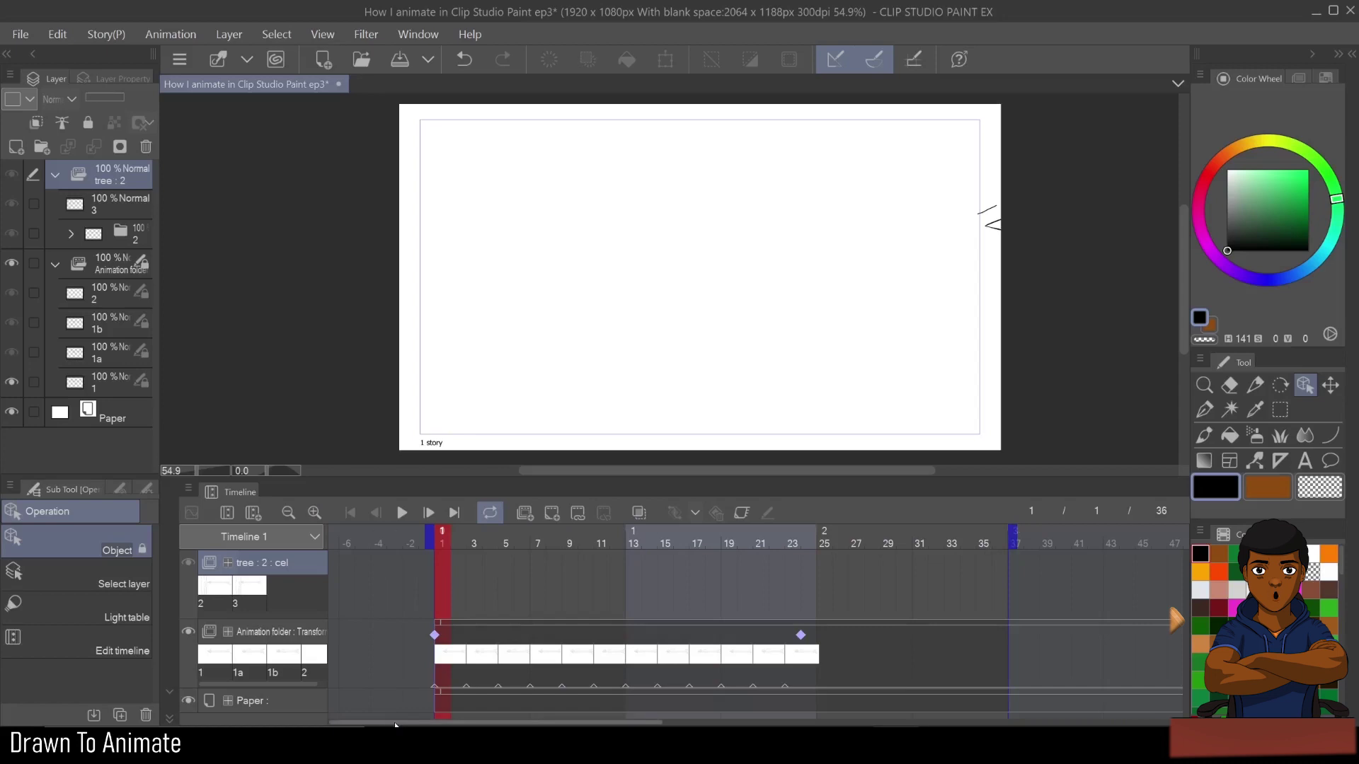
{"action": "left_click_drag", "start_coordinate": [395, 722], "coordinate": [552, 715]}
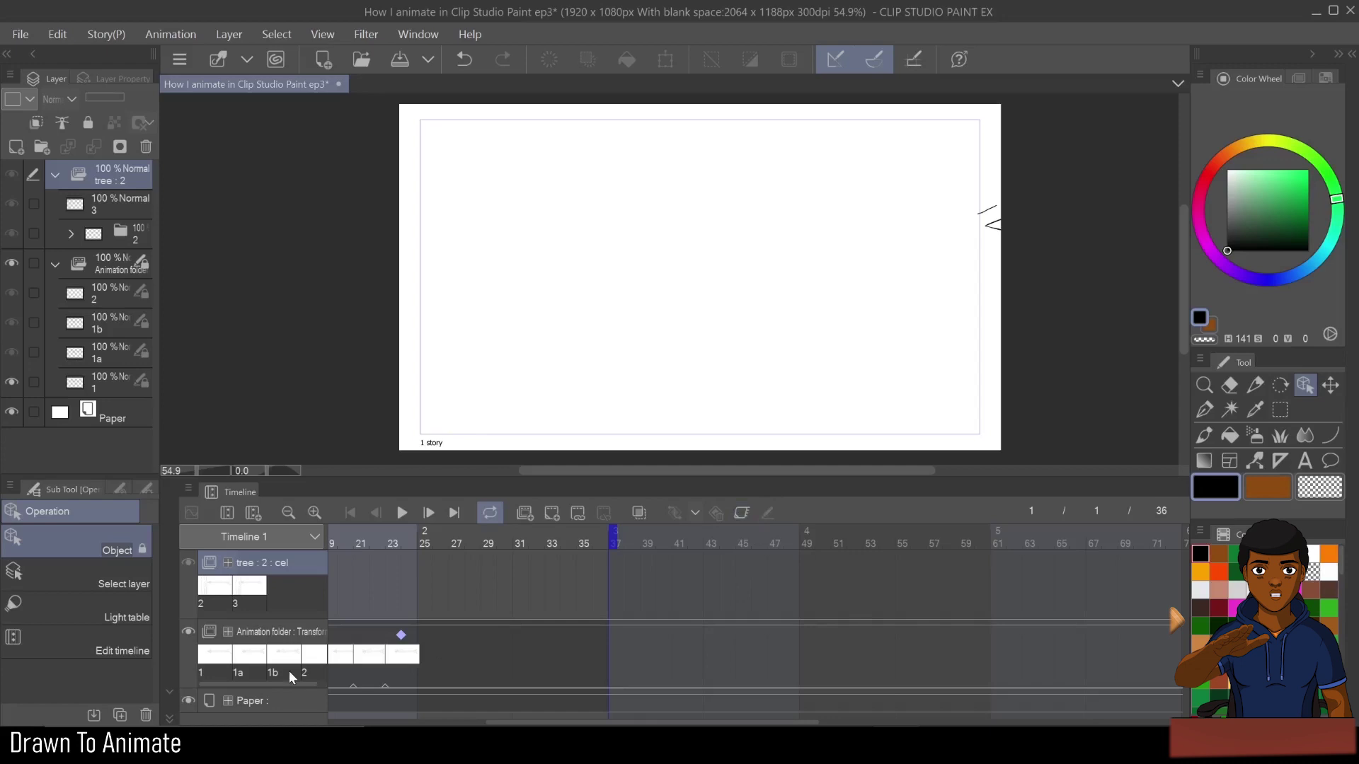
{"action": "left_click", "coordinate": [289, 631]}
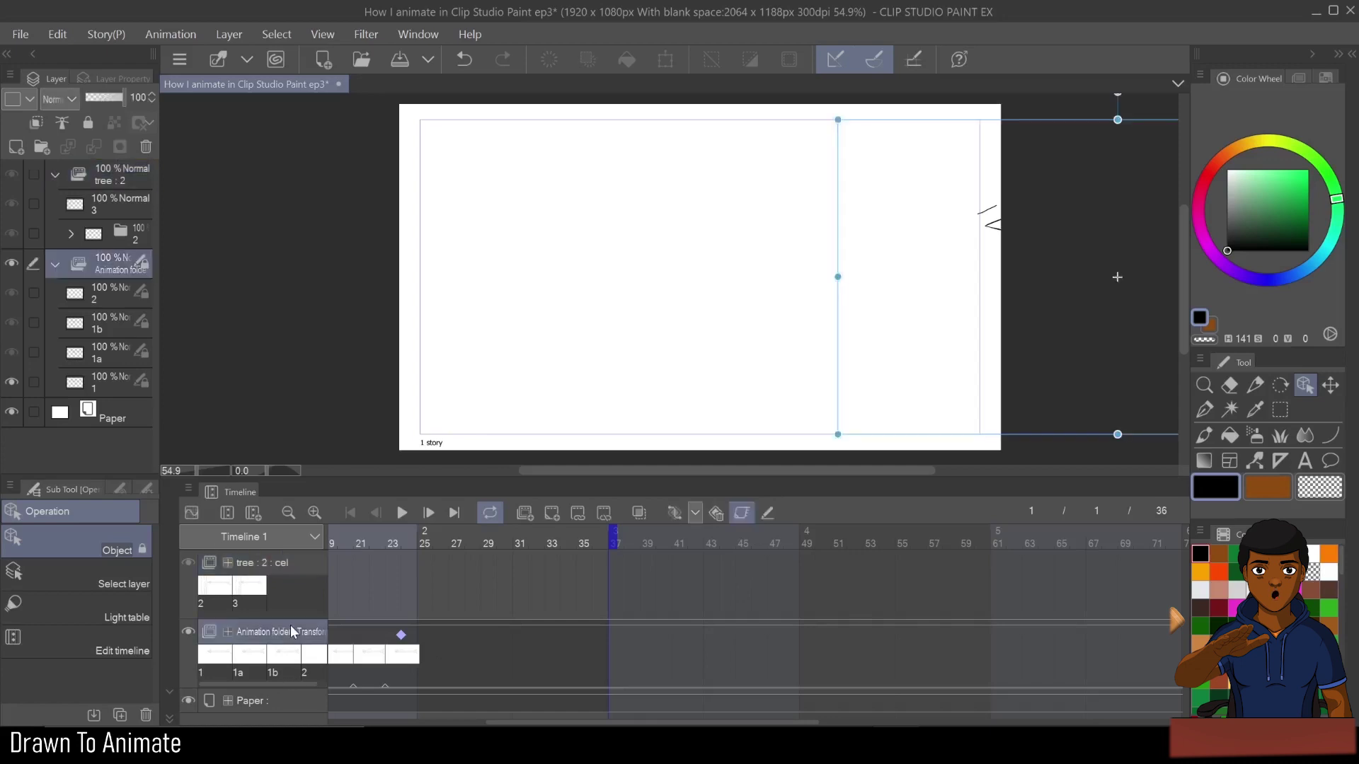
- Turn off keyframes on the Animation folder and assign cel 1b to frame 25
{"action": "left_click", "coordinate": [745, 511]}
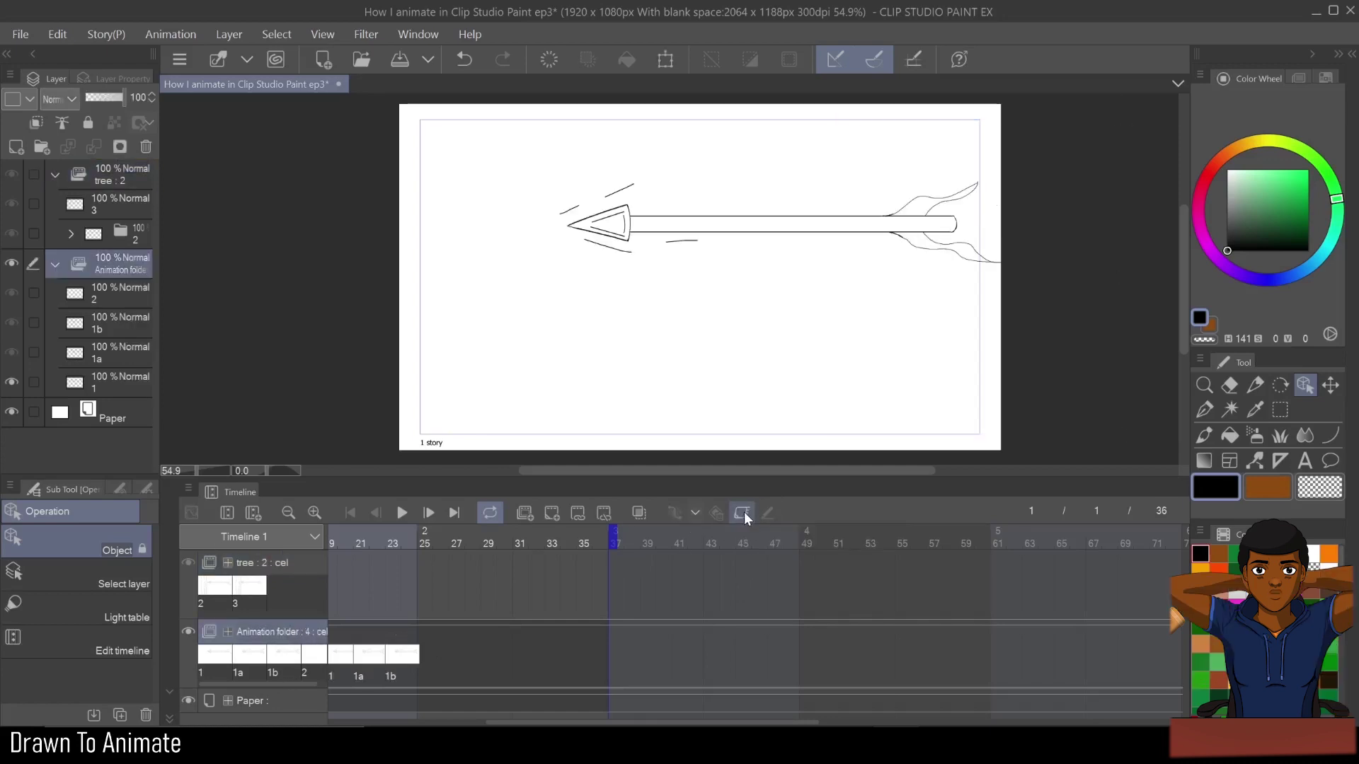
{"action": "left_click", "coordinate": [419, 647]}
{"action": "right_click", "coordinate": [419, 647]}
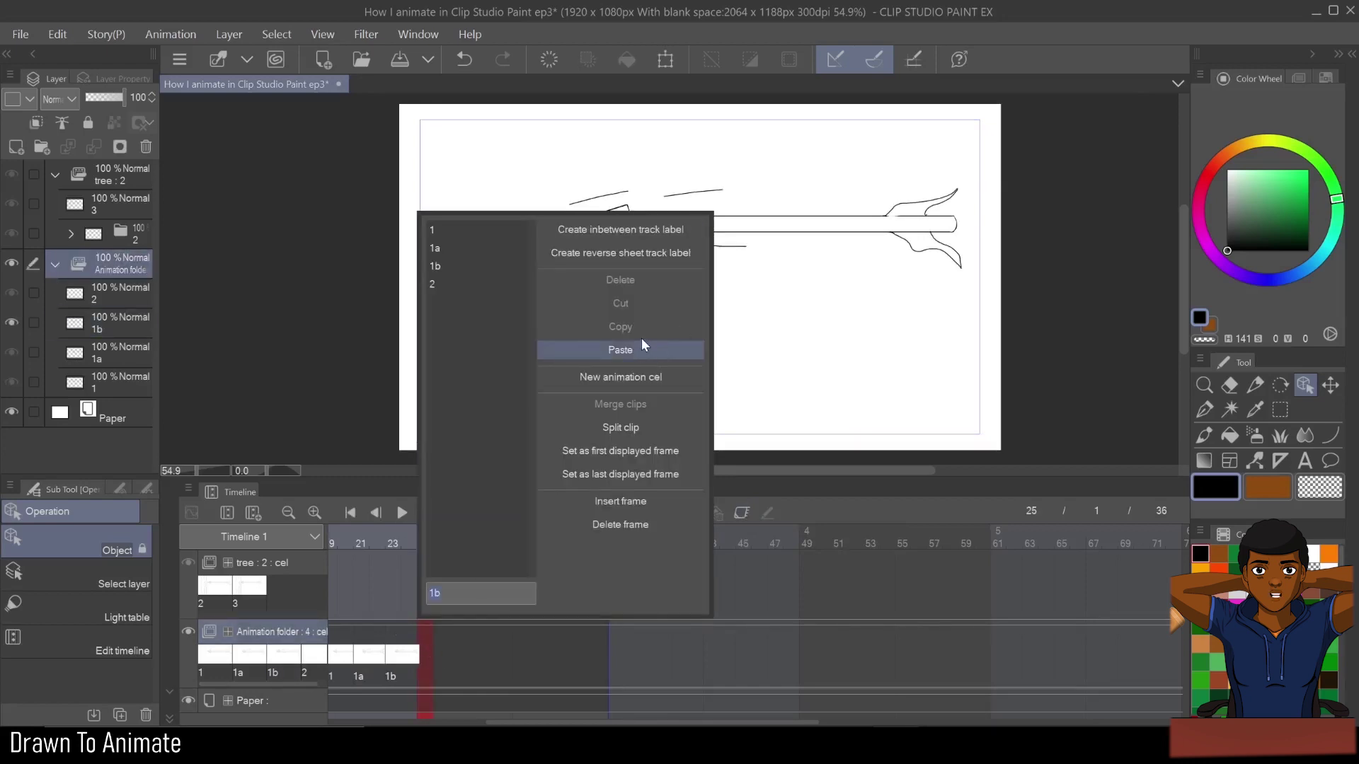
{"action": "left_click", "coordinate": [394, 667]}
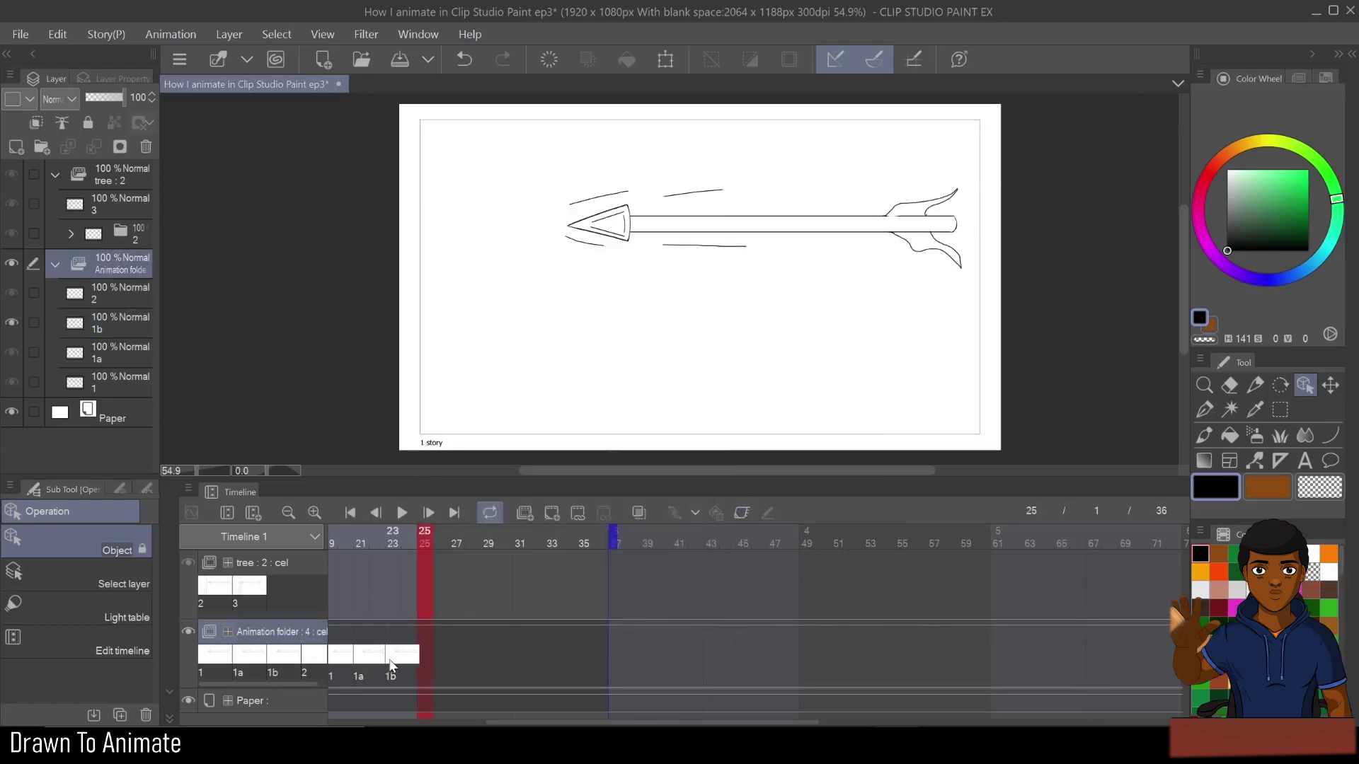
- Copy cels 1, 1a and 1b and paste the cycle at frame 25
{"action": "left_click", "coordinate": [334, 658]}
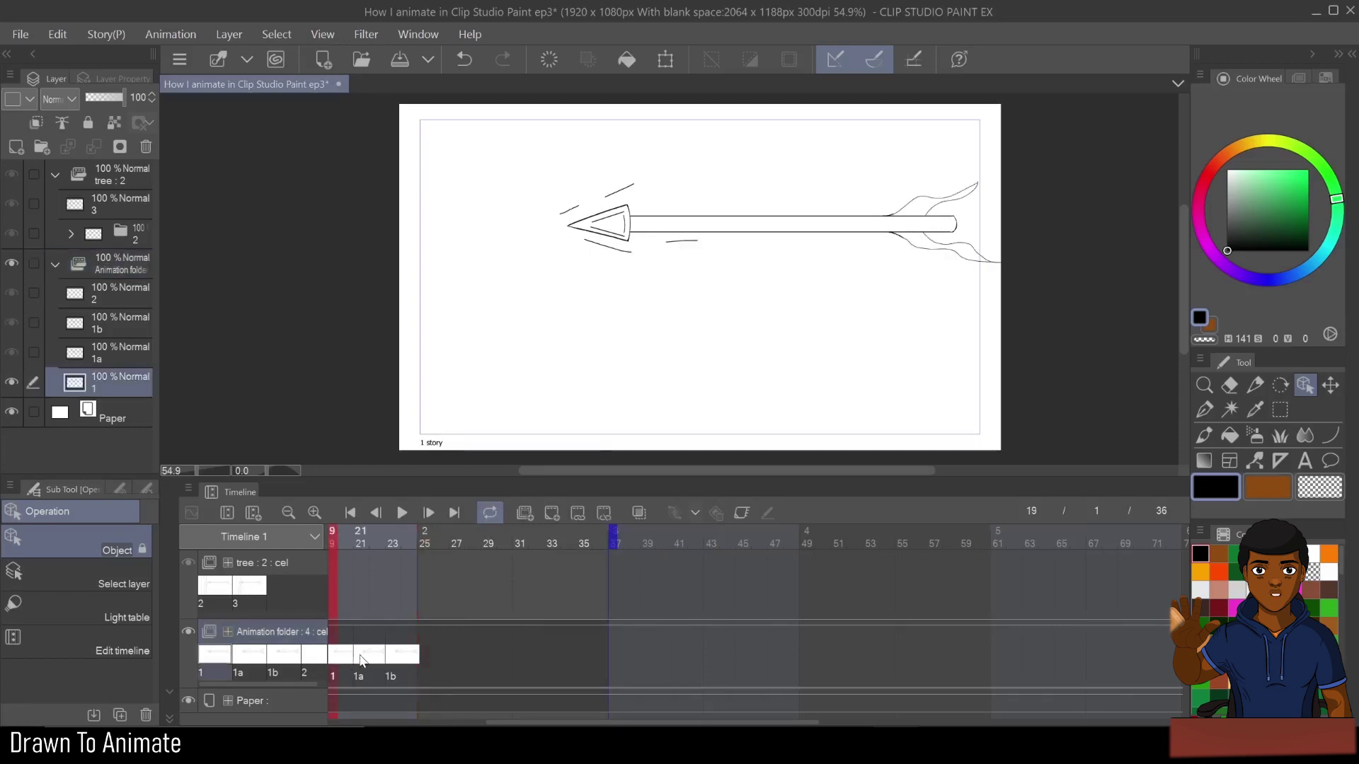
{"action": "left_click", "coordinate": [361, 658]}
{"action": "left_click", "coordinate": [390, 658]}
{"action": "right_click", "coordinate": [390, 658]}
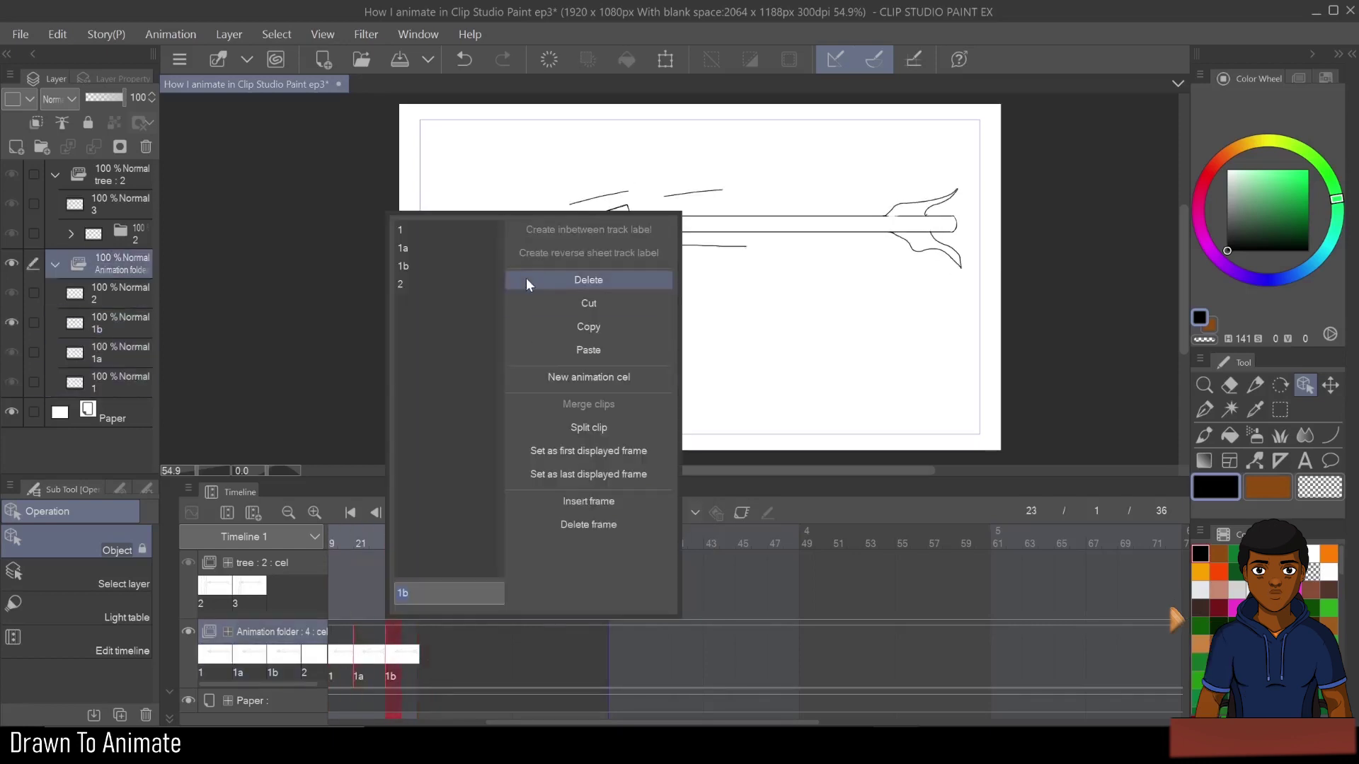
{"action": "left_click", "coordinate": [587, 324]}
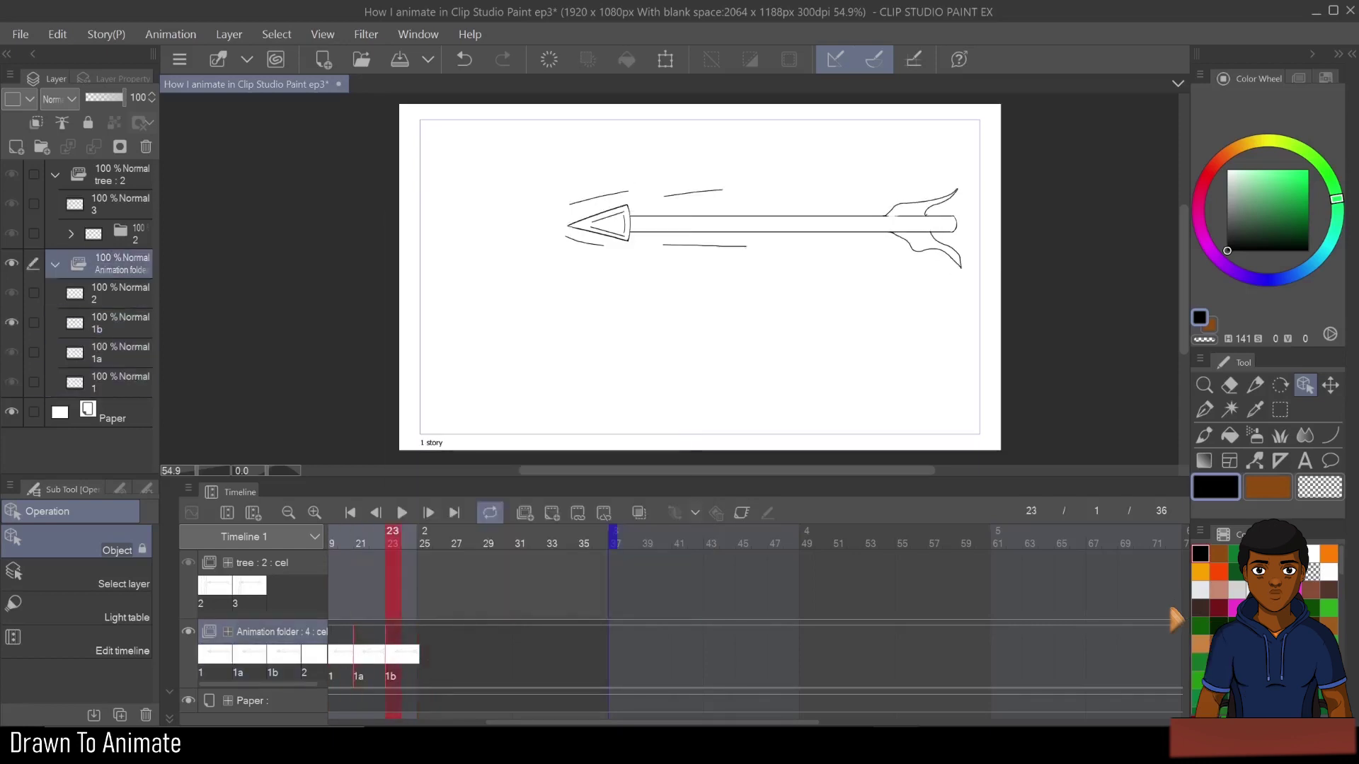
{"action": "right_click", "coordinate": [420, 651]}
{"action": "left_click", "coordinate": [626, 348]}
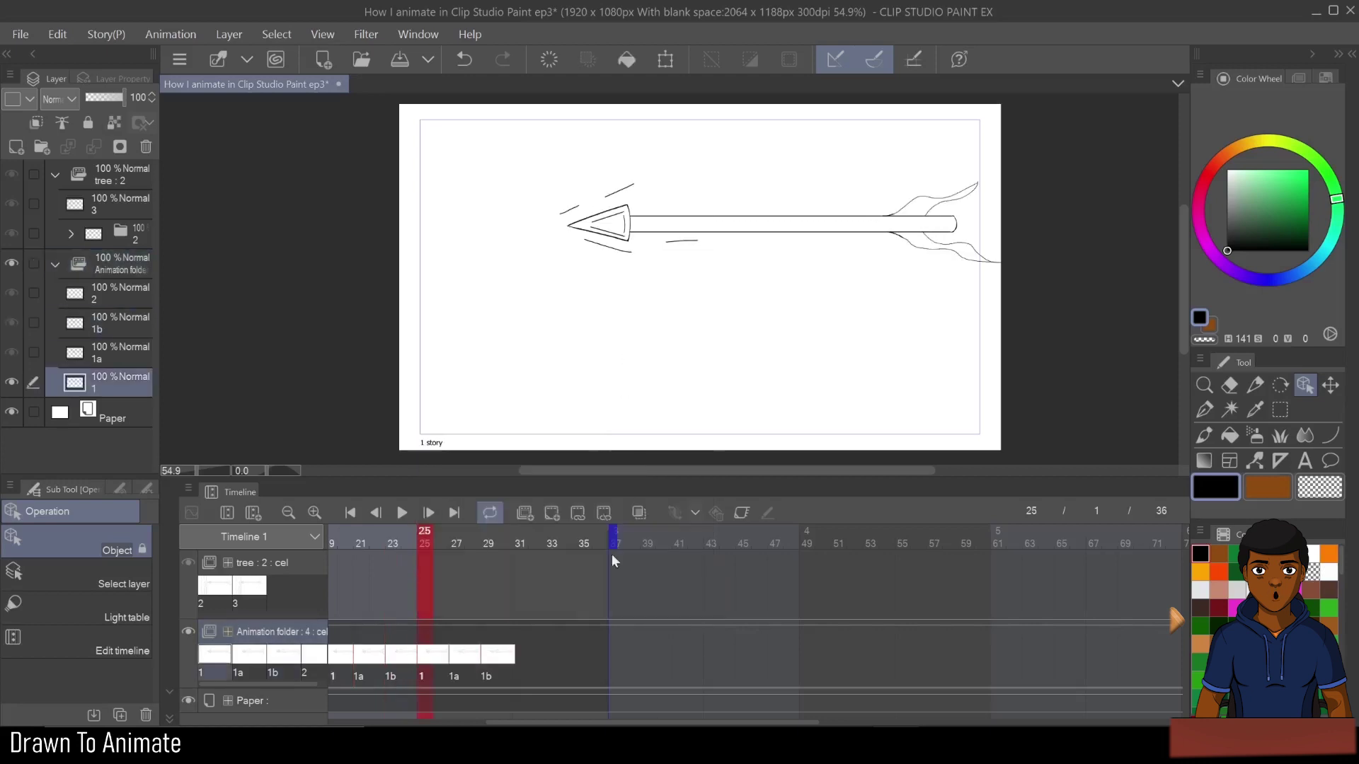
- Paste the cycle again at frame 31 and scrub to preview the repeats
{"action": "right_click", "coordinate": [516, 632]}
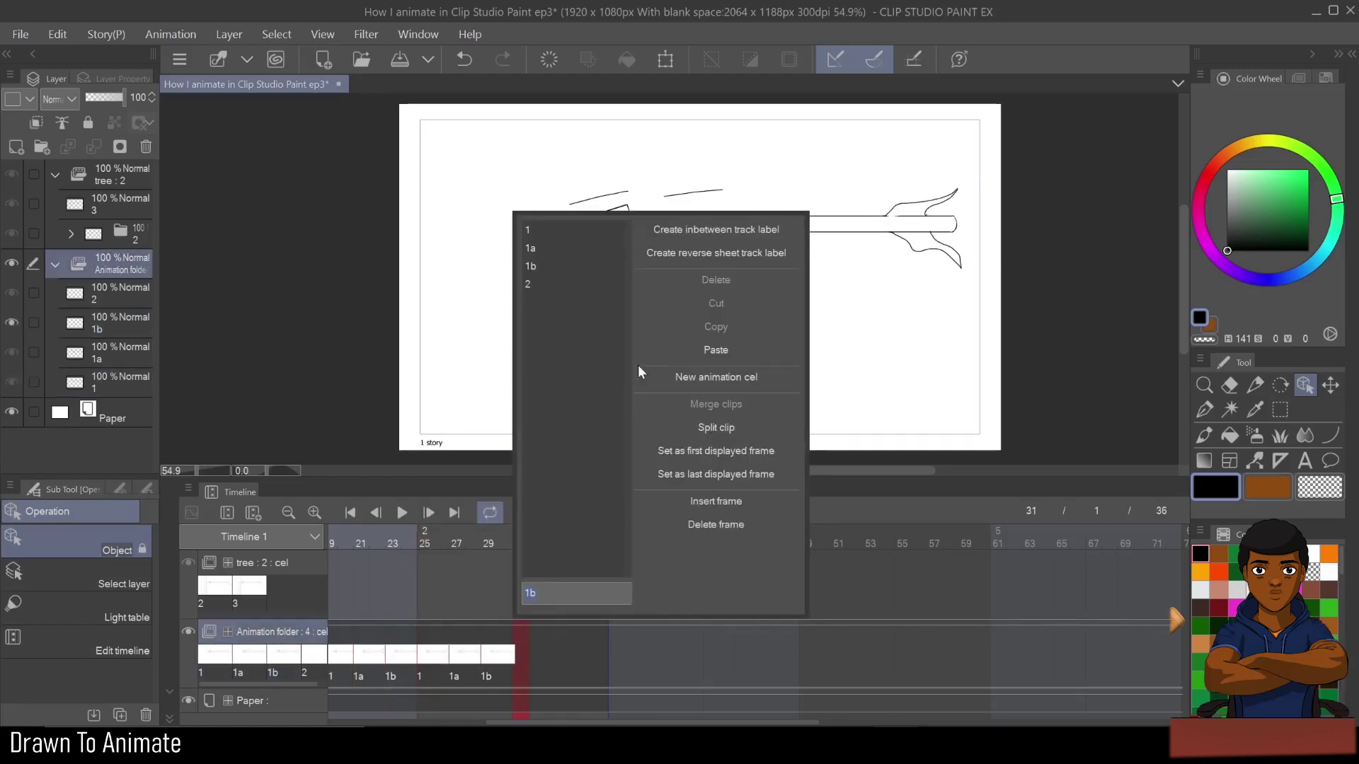
{"action": "left_click", "coordinate": [730, 347]}
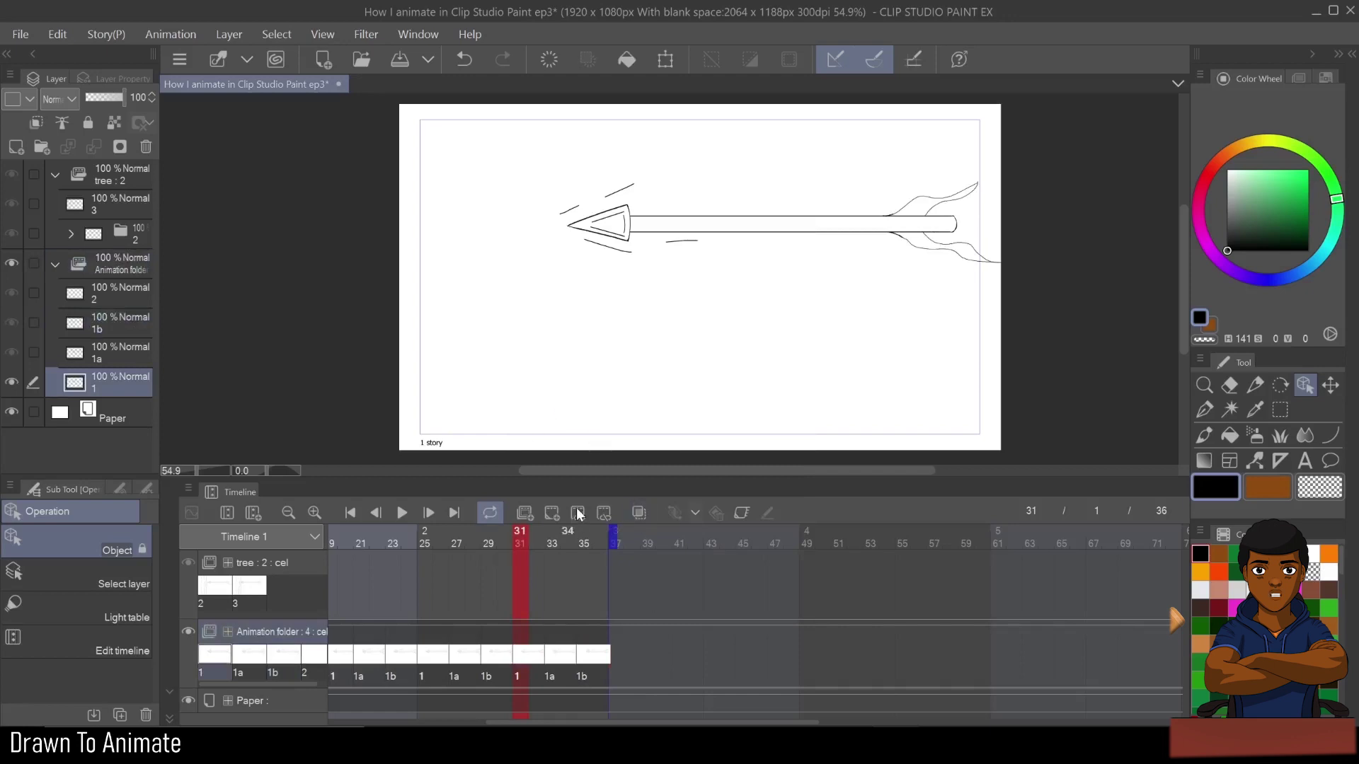
{"action": "left_click", "coordinate": [344, 537]}
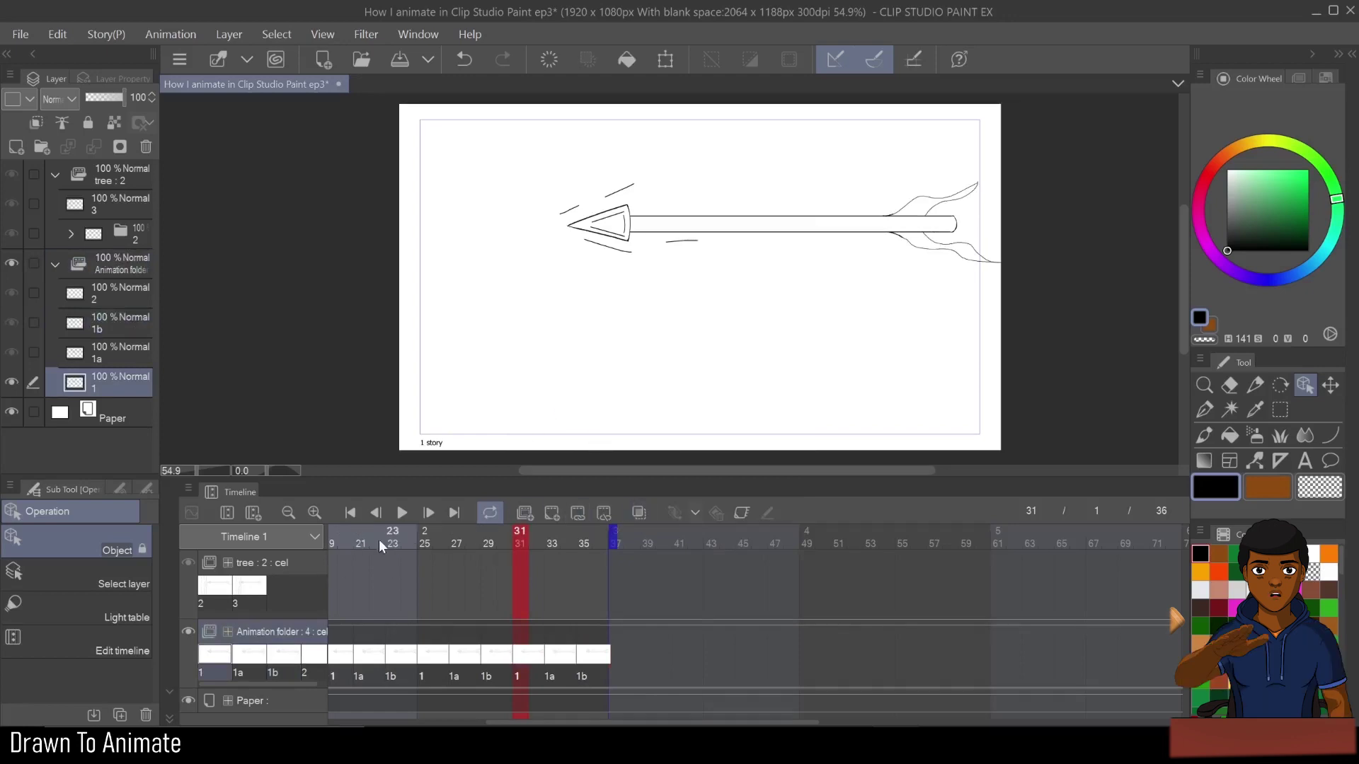
{"action": "mouse_move", "coordinate": [405, 541]}
{"action": "left_mouse_down"}
{"action": "mouse_move", "coordinate": [555, 536]}
{"action": "mouse_move", "coordinate": [419, 540]}
{"action": "left_mouse_up"}
- Show tree cel 2 from frame 31 on the tree's folder 2 track and enable its keyframes
{"action": "left_click", "coordinate": [120, 182]}
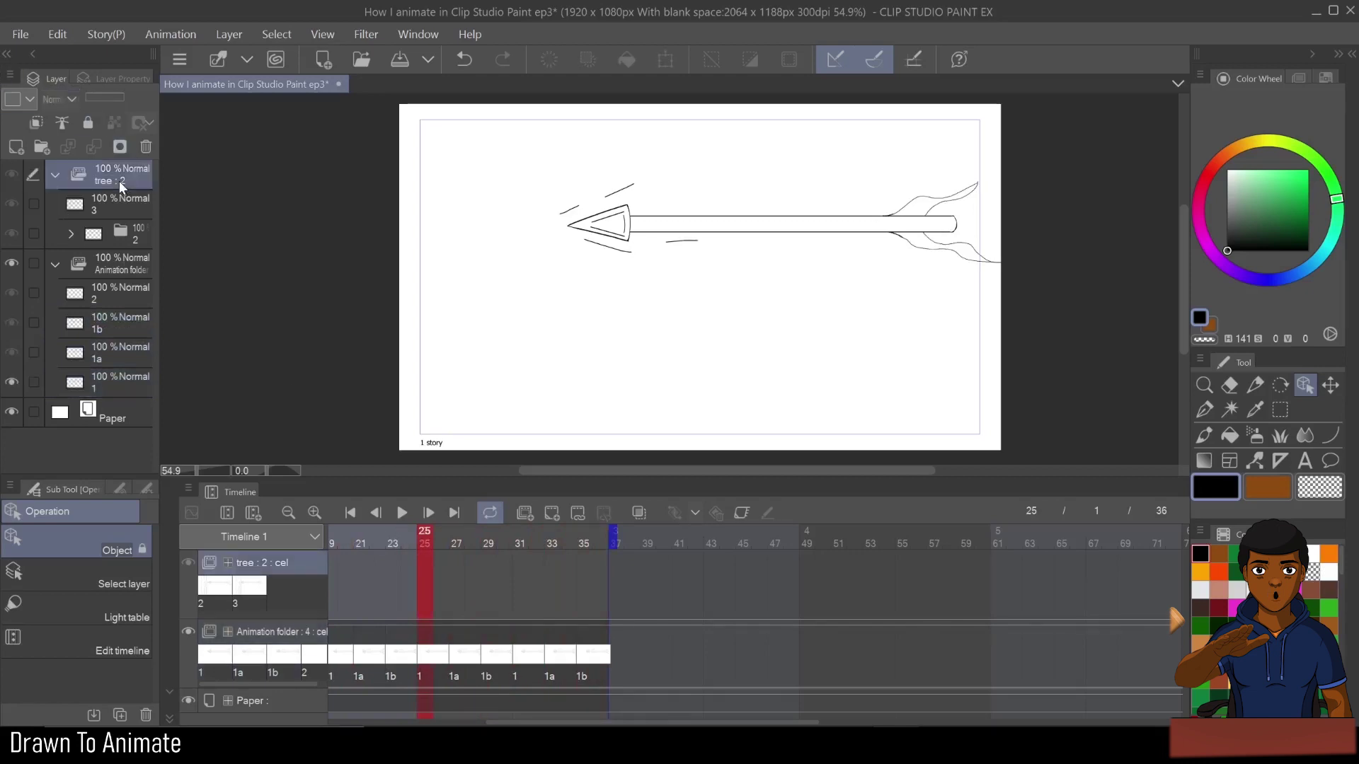
{"action": "left_click", "coordinate": [134, 239]}
{"action": "left_click", "coordinate": [70, 234]}
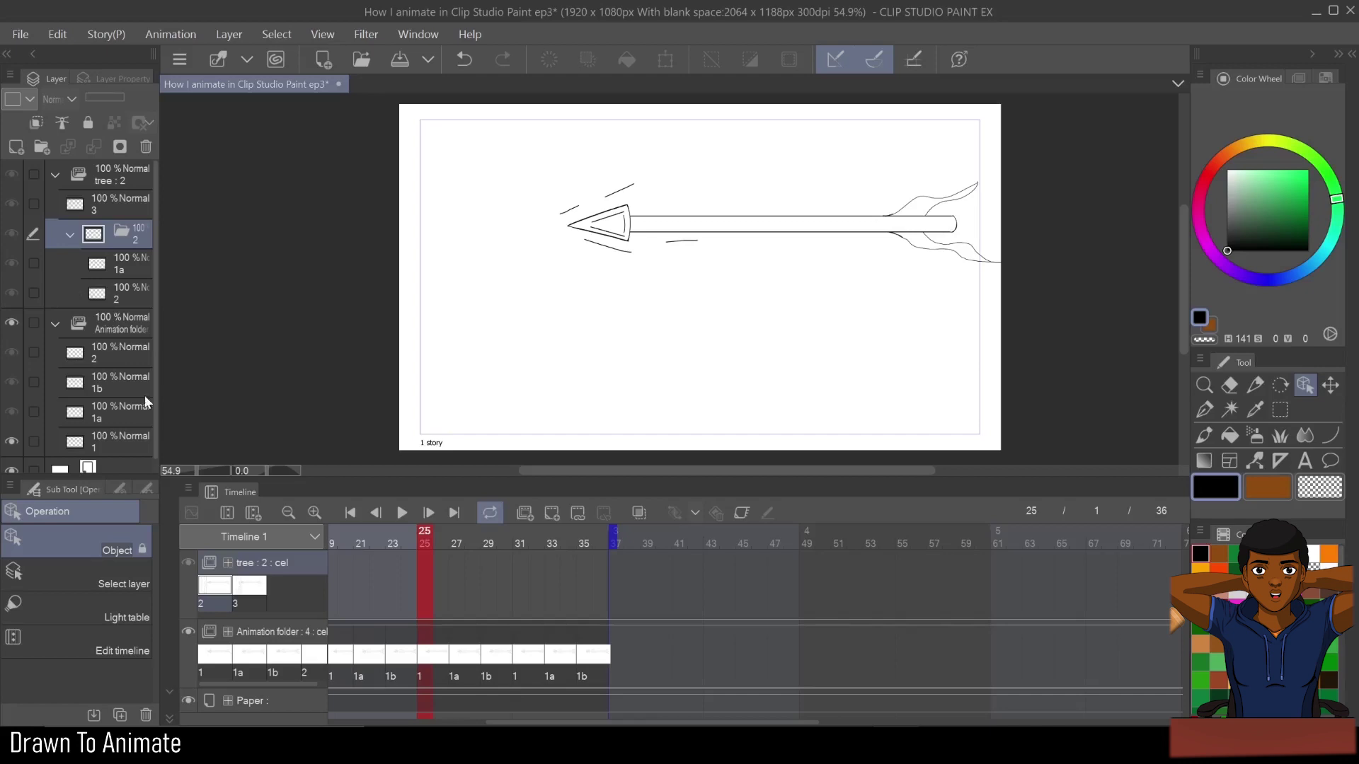
{"action": "left_click", "coordinate": [520, 592]}
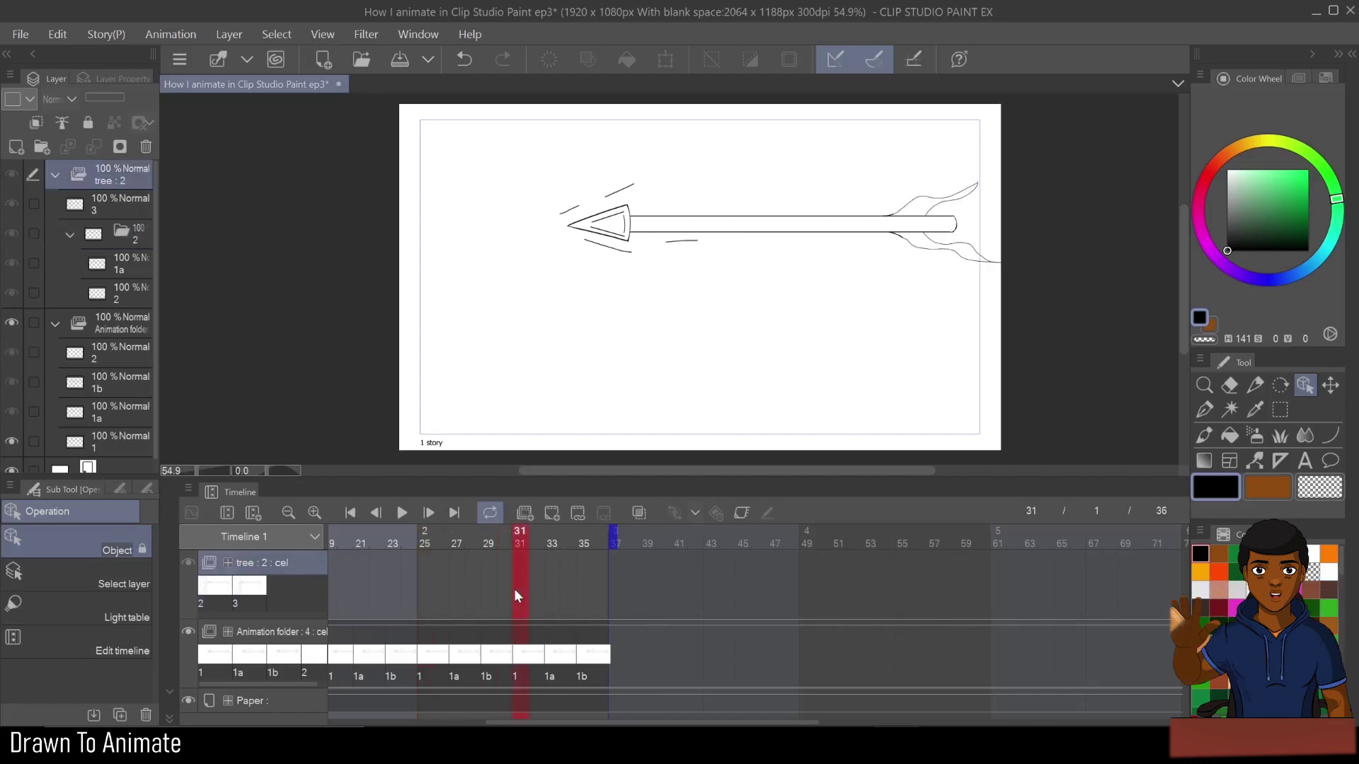
{"action": "right_click", "coordinate": [515, 590]}
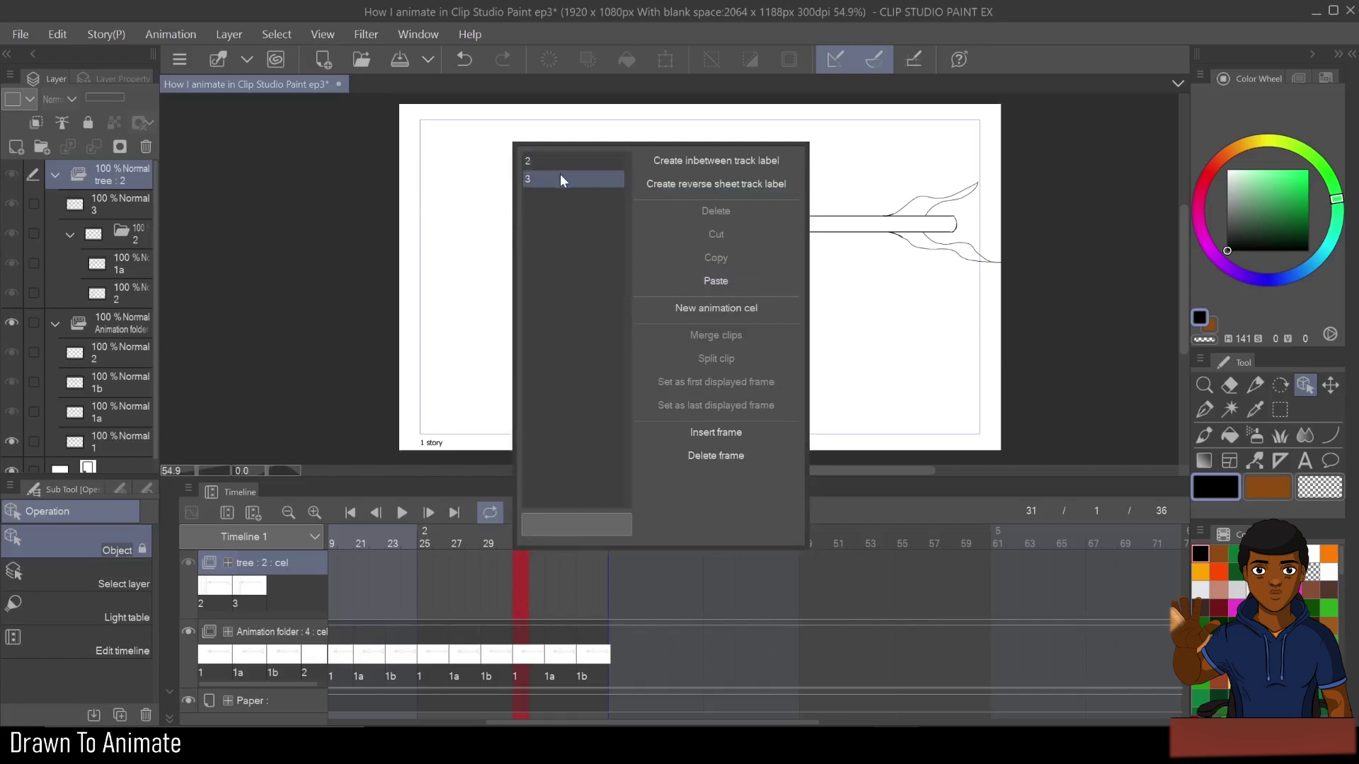
{"action": "left_click", "coordinate": [559, 162]}
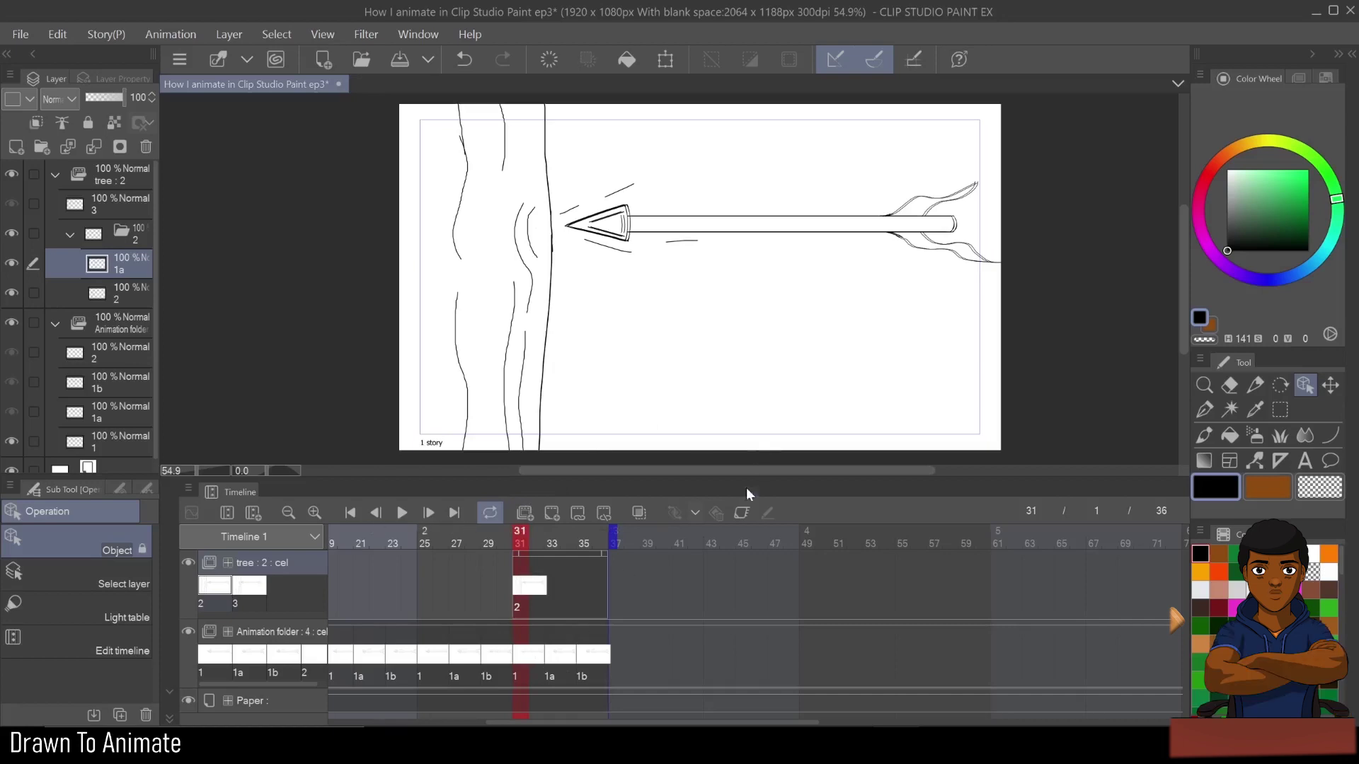
{"action": "left_click", "coordinate": [743, 512]}
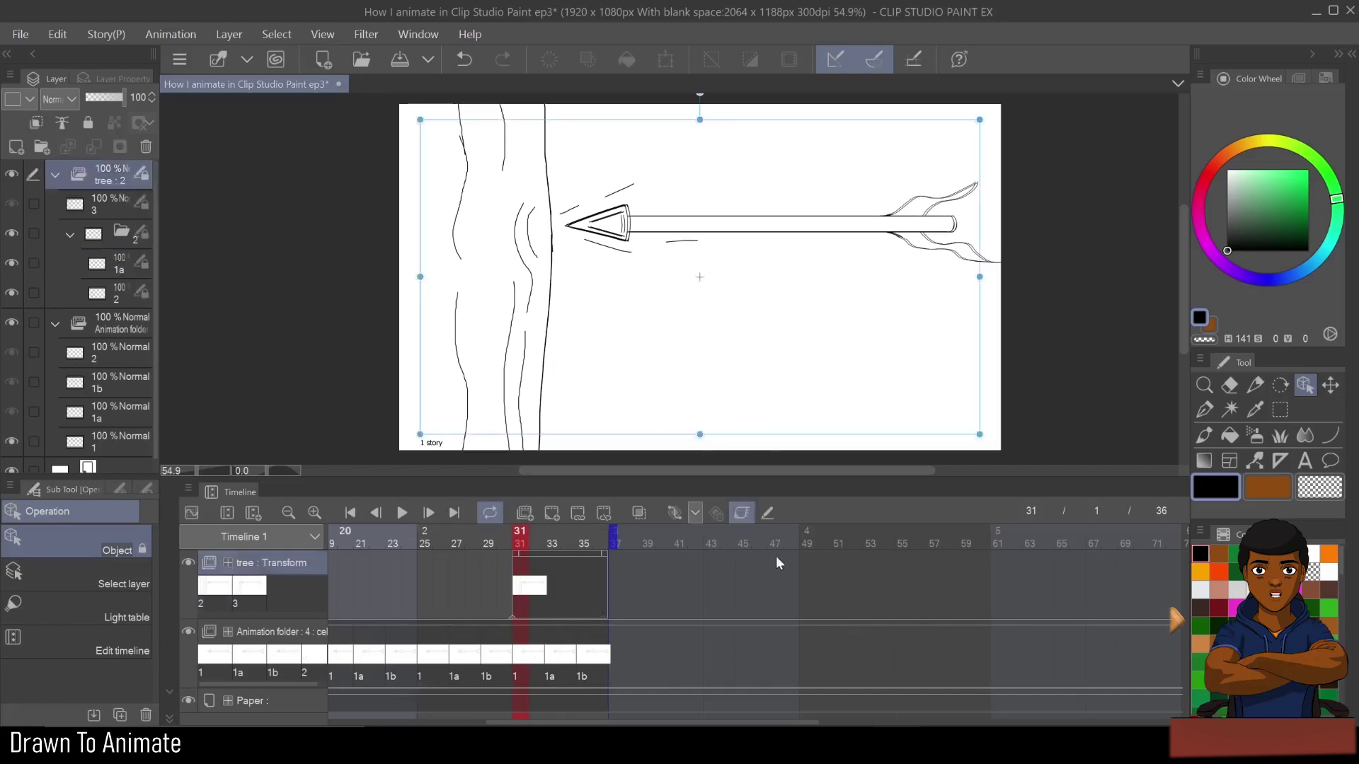
- Enable keyframes on the arrow's Animation folder and move its transform keyframe to frame 31
{"action": "left_click", "coordinate": [296, 639]}
{"action": "left_click", "coordinate": [741, 512]}
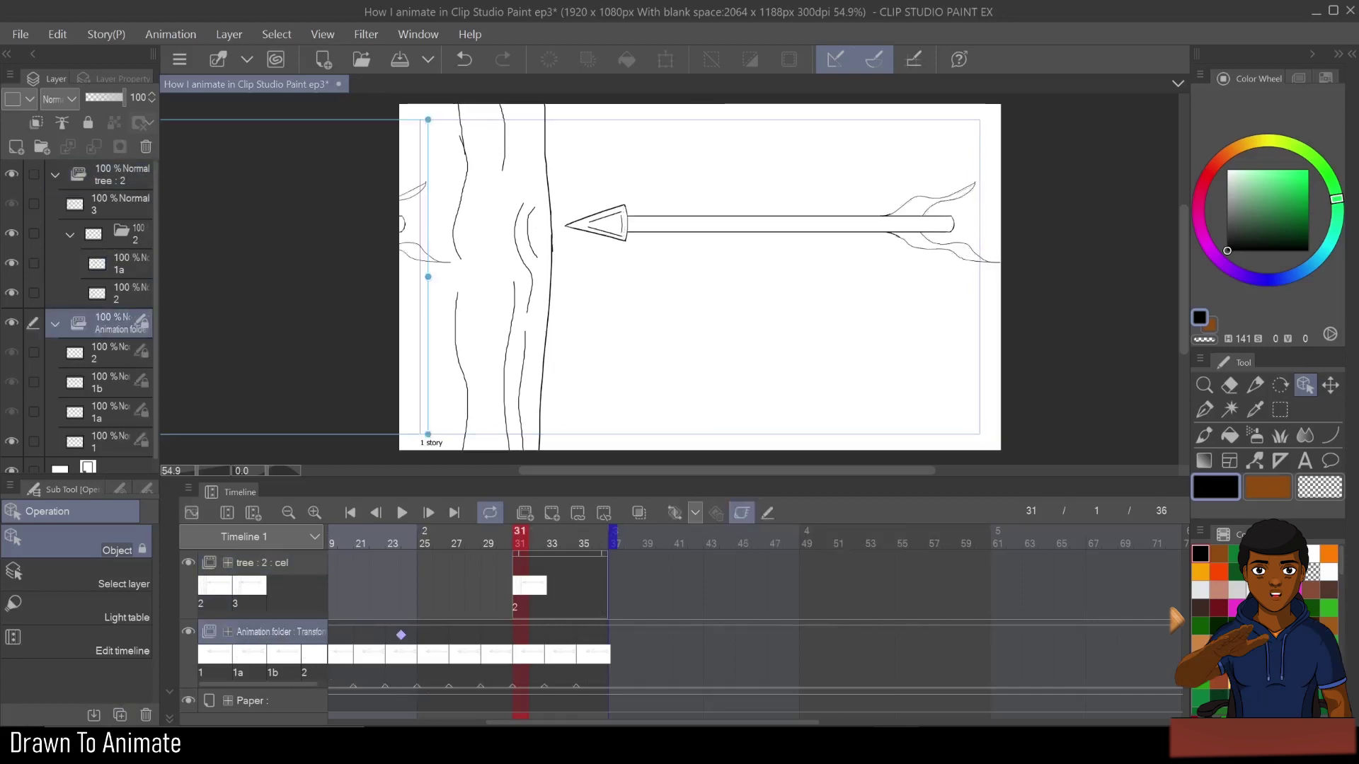
{"action": "left_click_drag", "start_coordinate": [402, 634], "coordinate": [512, 635]}
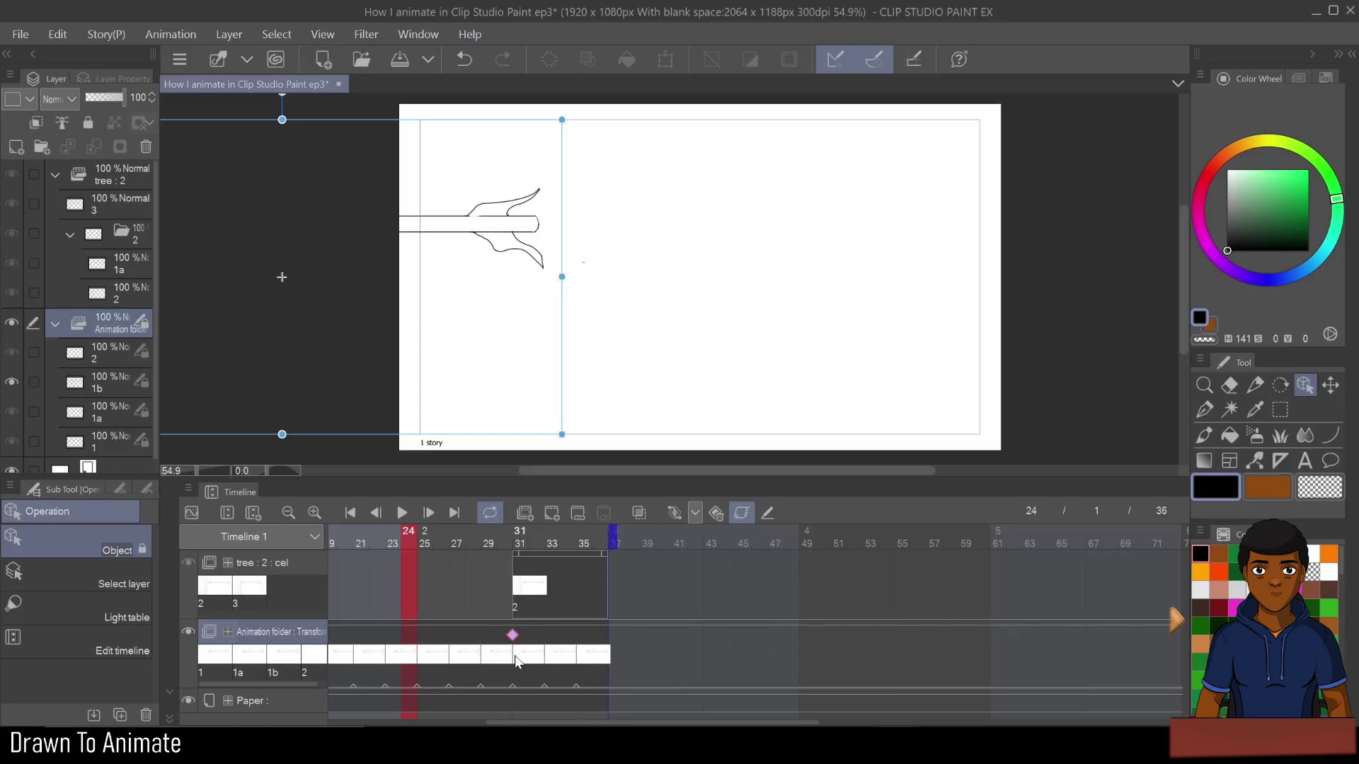
- Turn off keyframe editing and set the arrow at frame 31 to cel 2
{"action": "right_click", "coordinate": [515, 658]}
{"action": "left_click", "coordinate": [889, 502]}
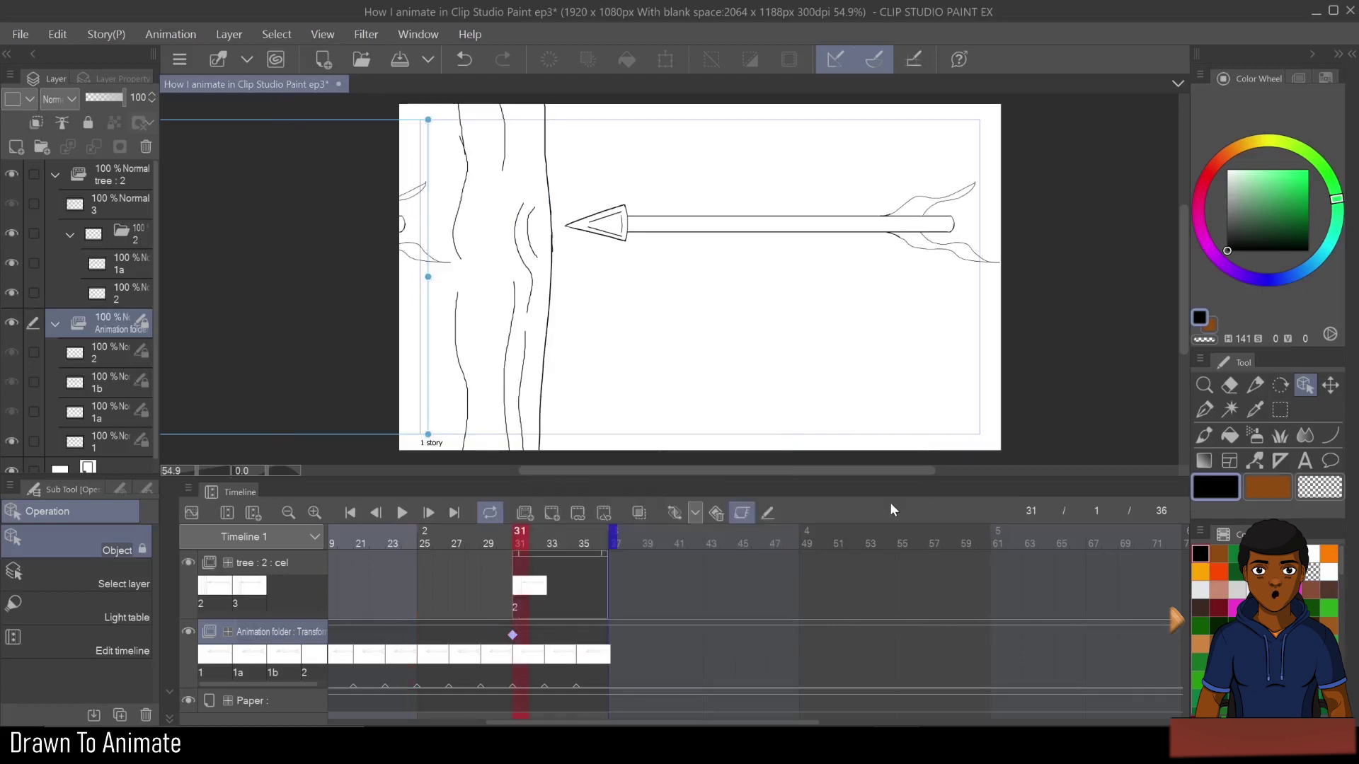
{"action": "left_click", "coordinate": [743, 512]}
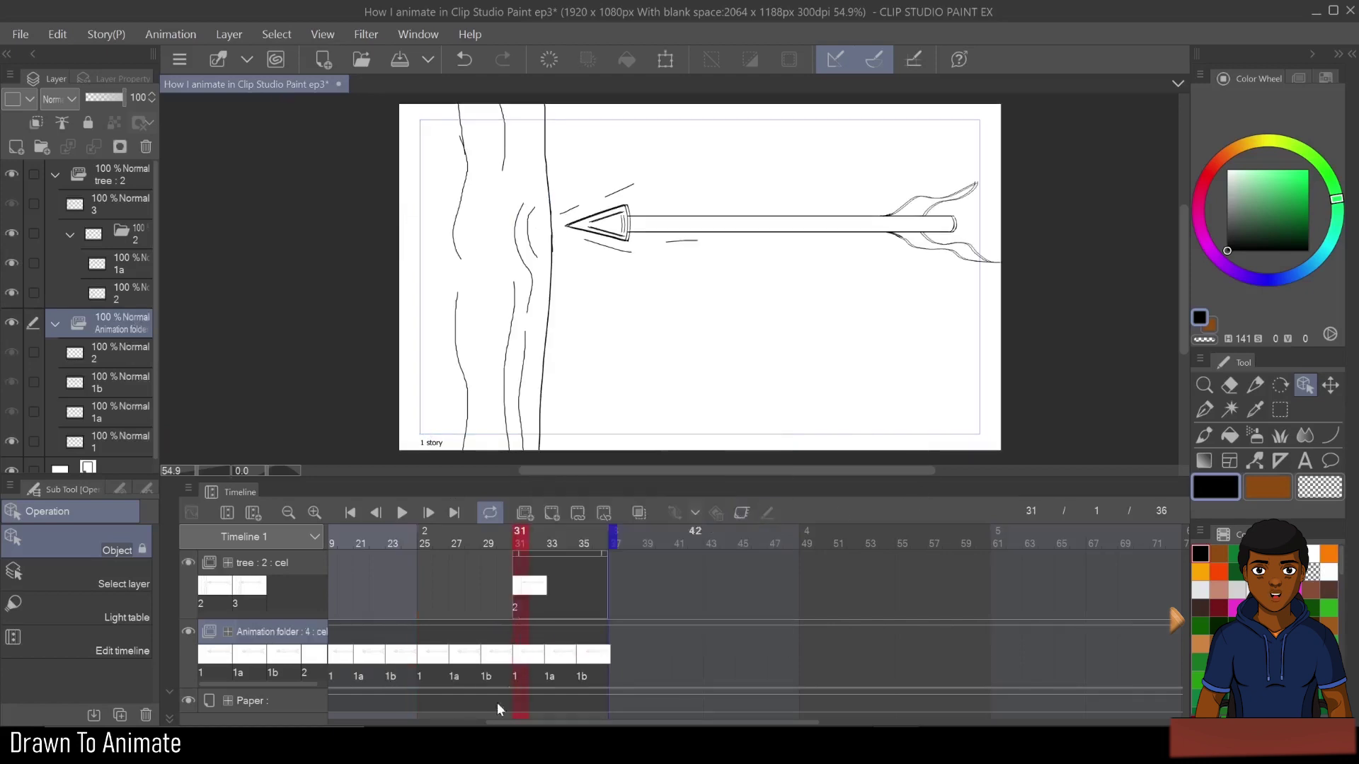
{"action": "right_click", "coordinate": [521, 660]}
{"action": "left_click", "coordinate": [544, 287]}
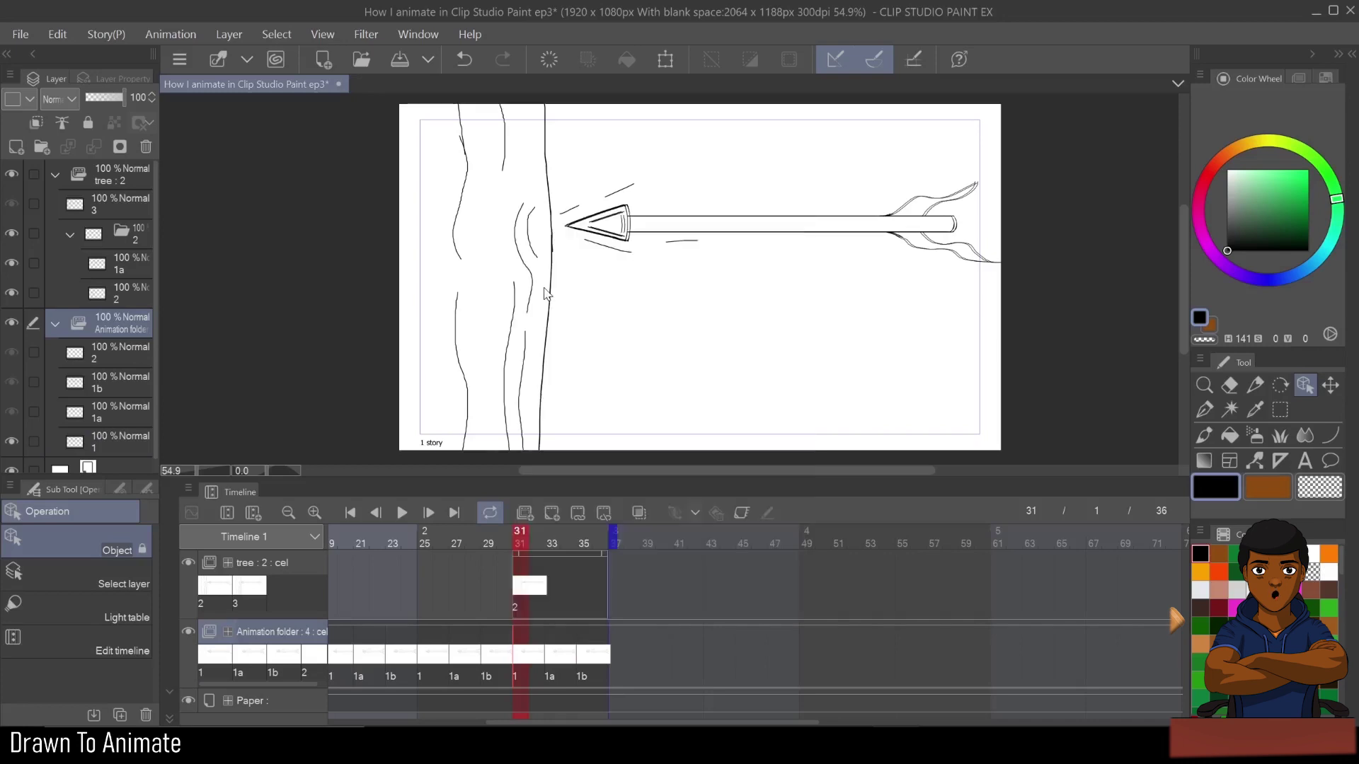
- Delete the arrow's 1a cel at frame 33 and 1b cel at frame 35
{"action": "right_click", "coordinate": [549, 662]}
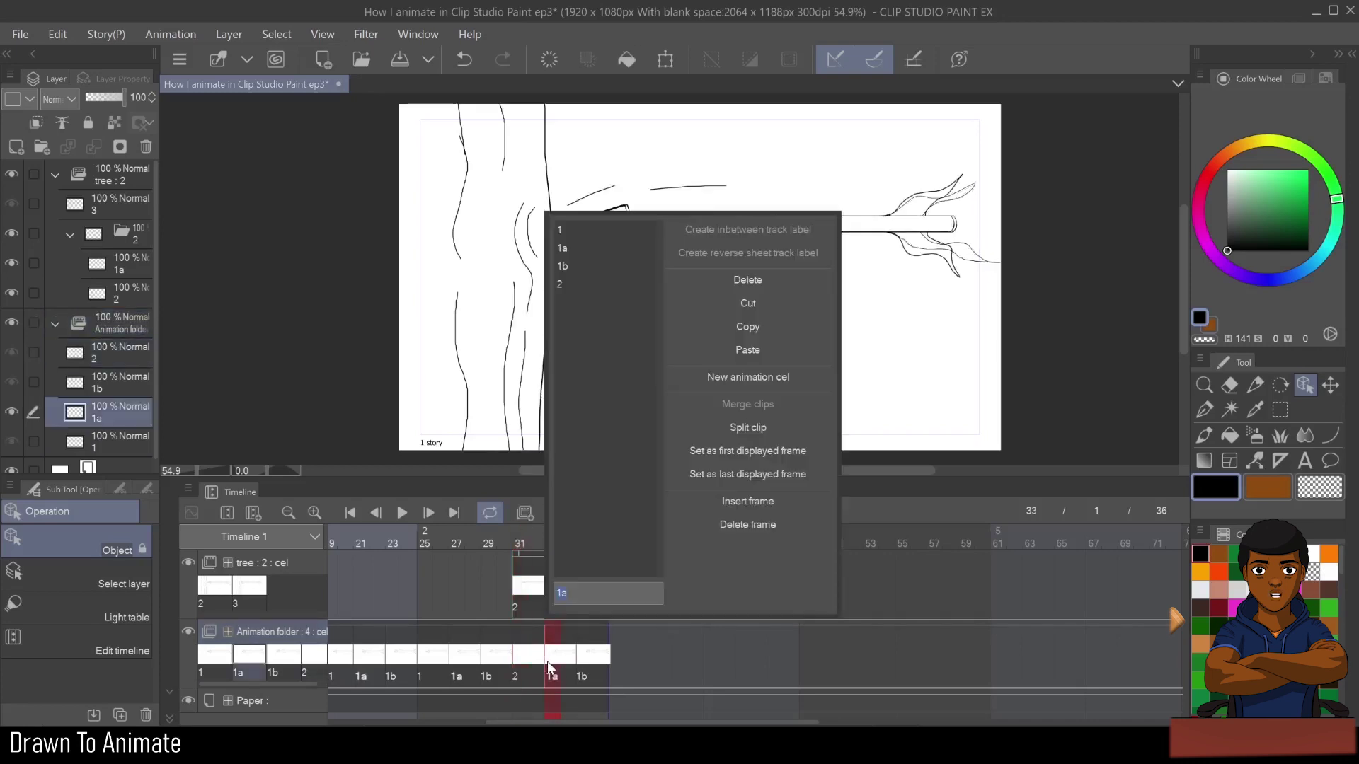
{"action": "left_click", "coordinate": [779, 283]}
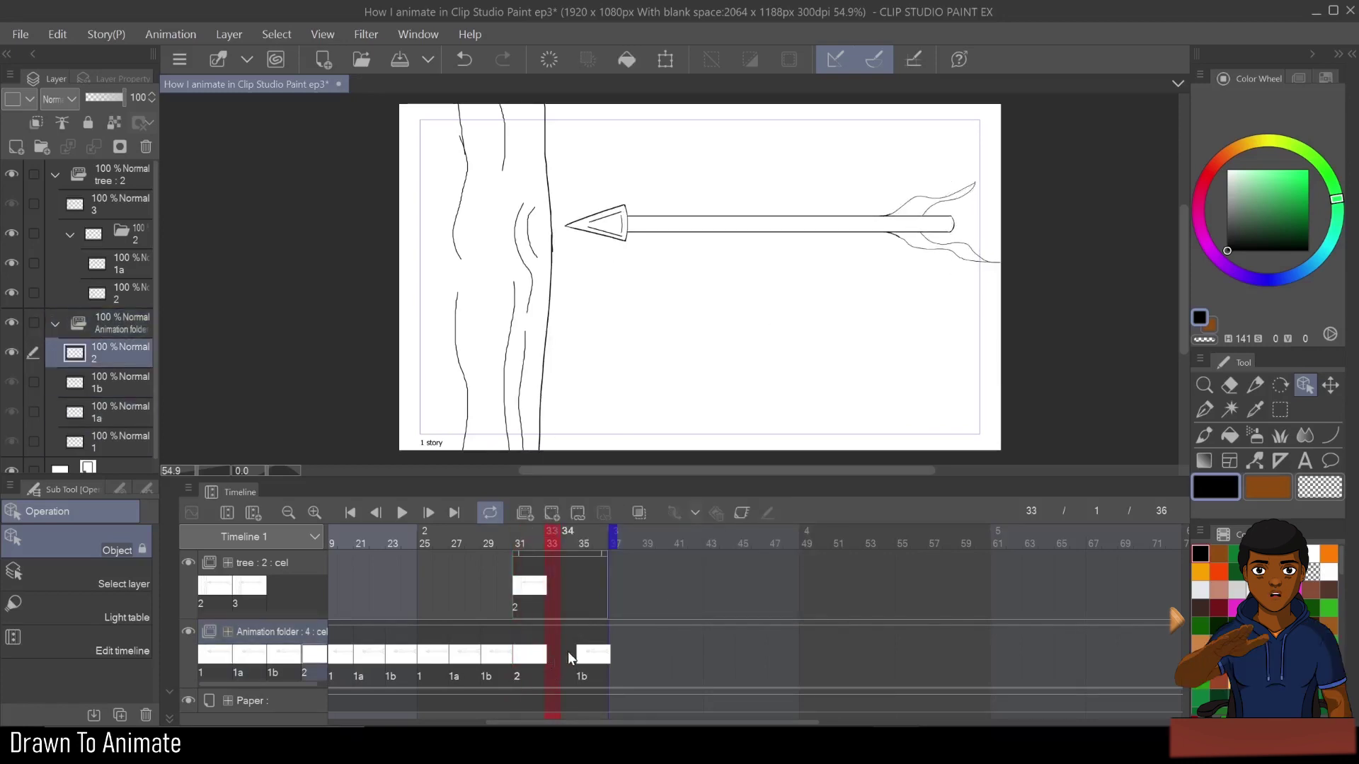
{"action": "right_click", "coordinate": [587, 659]}
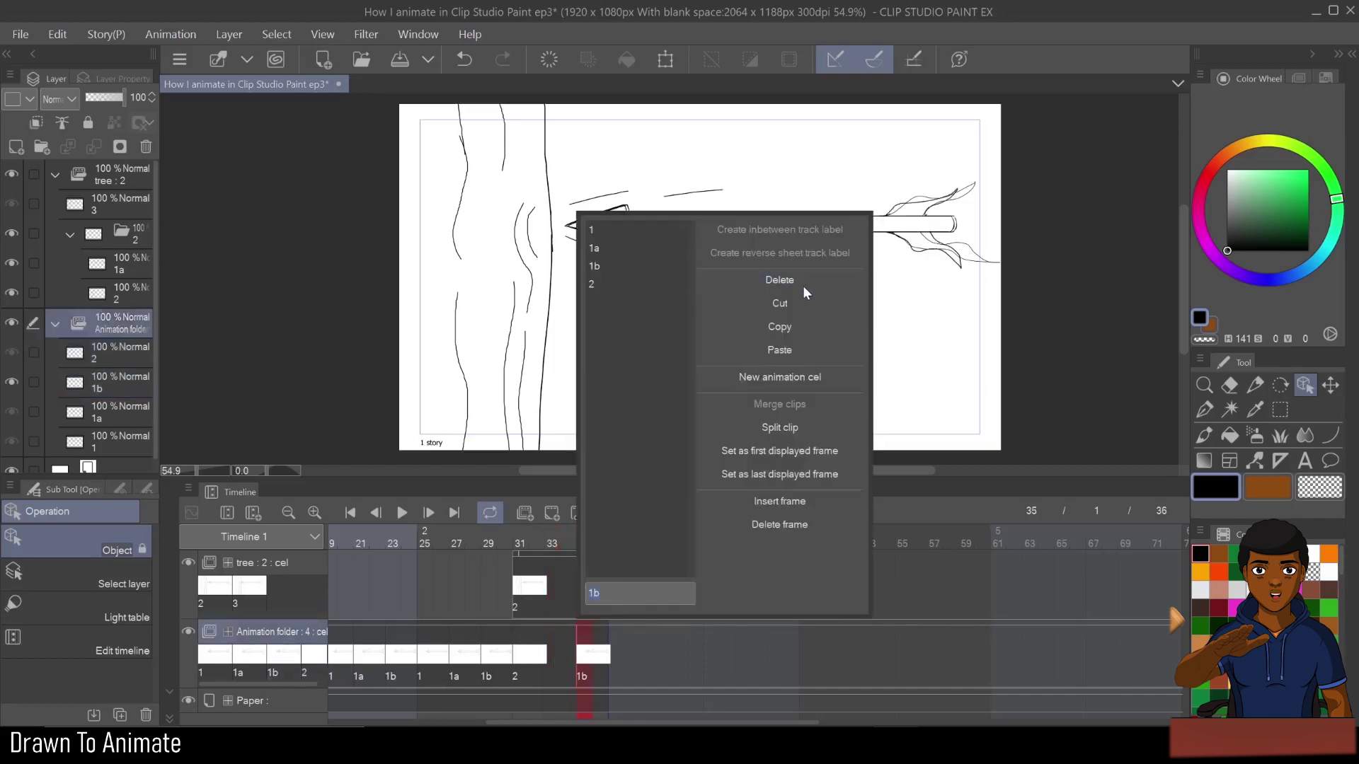
{"action": "left_click", "coordinate": [792, 280]}
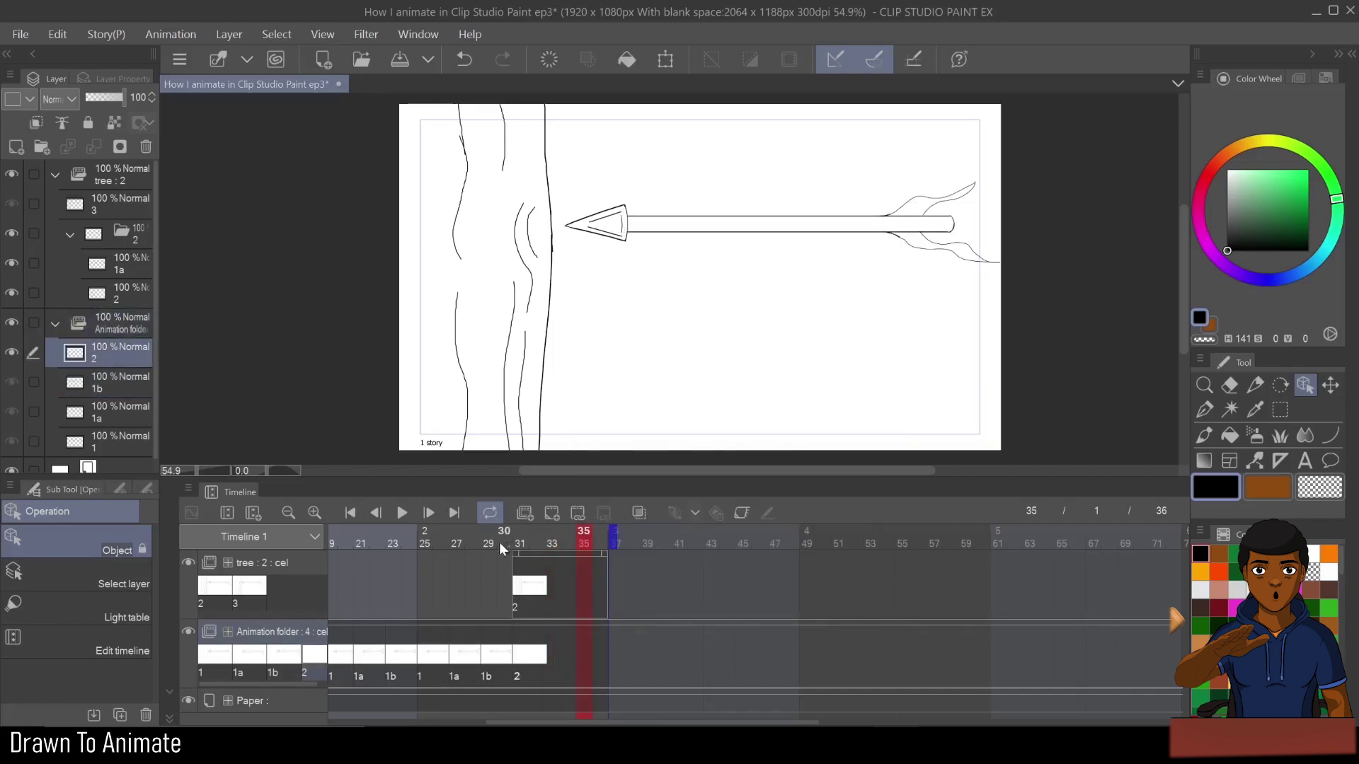
- Re-enable keyframes on the arrow folder, preview the approach to frame 31, and collapse tree folder 2
{"action": "mouse_move", "coordinate": [499, 542]}
{"action": "left_mouse_down"}
{"action": "mouse_move", "coordinate": [375, 546]}
{"action": "mouse_move", "coordinate": [517, 553]}
{"action": "left_mouse_up"}
{"action": "left_click", "coordinate": [742, 512]}
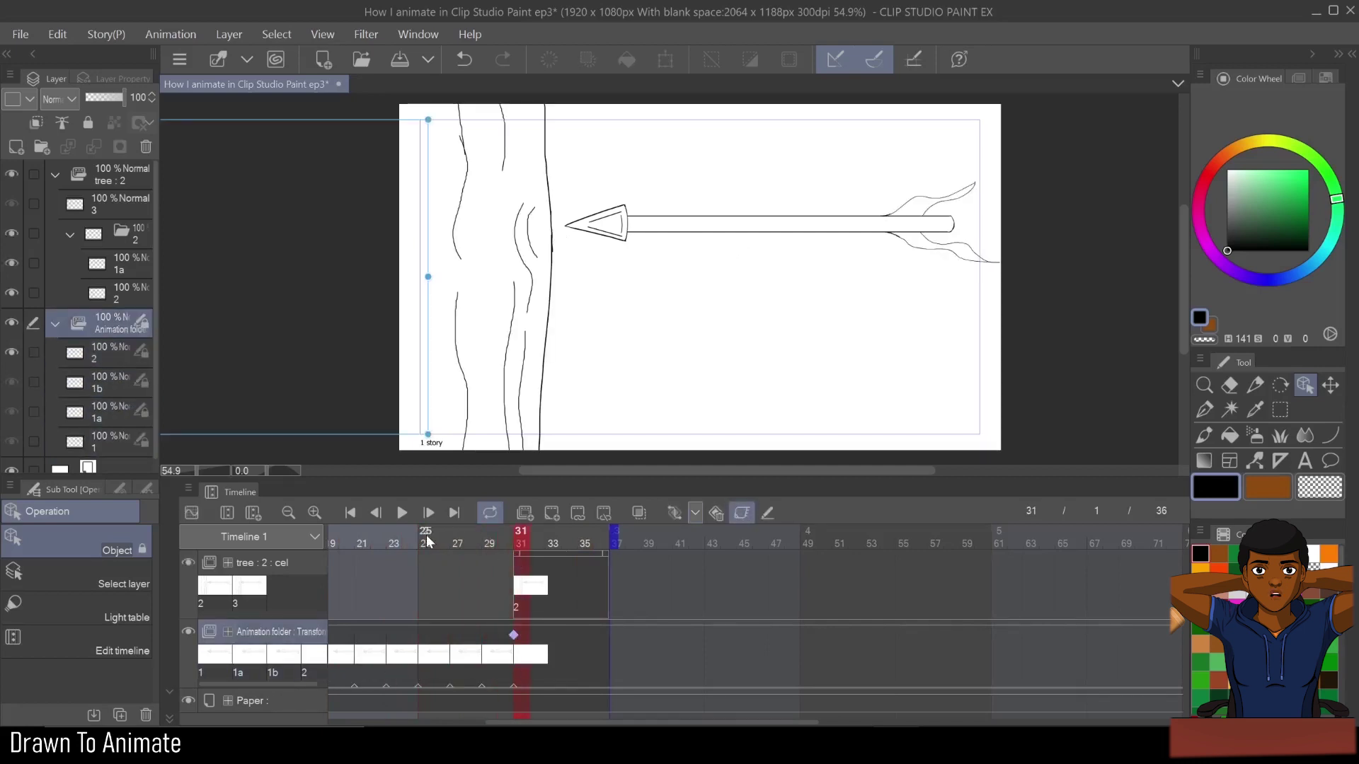
{"action": "left_click_drag", "start_coordinate": [427, 542], "coordinate": [519, 556]}
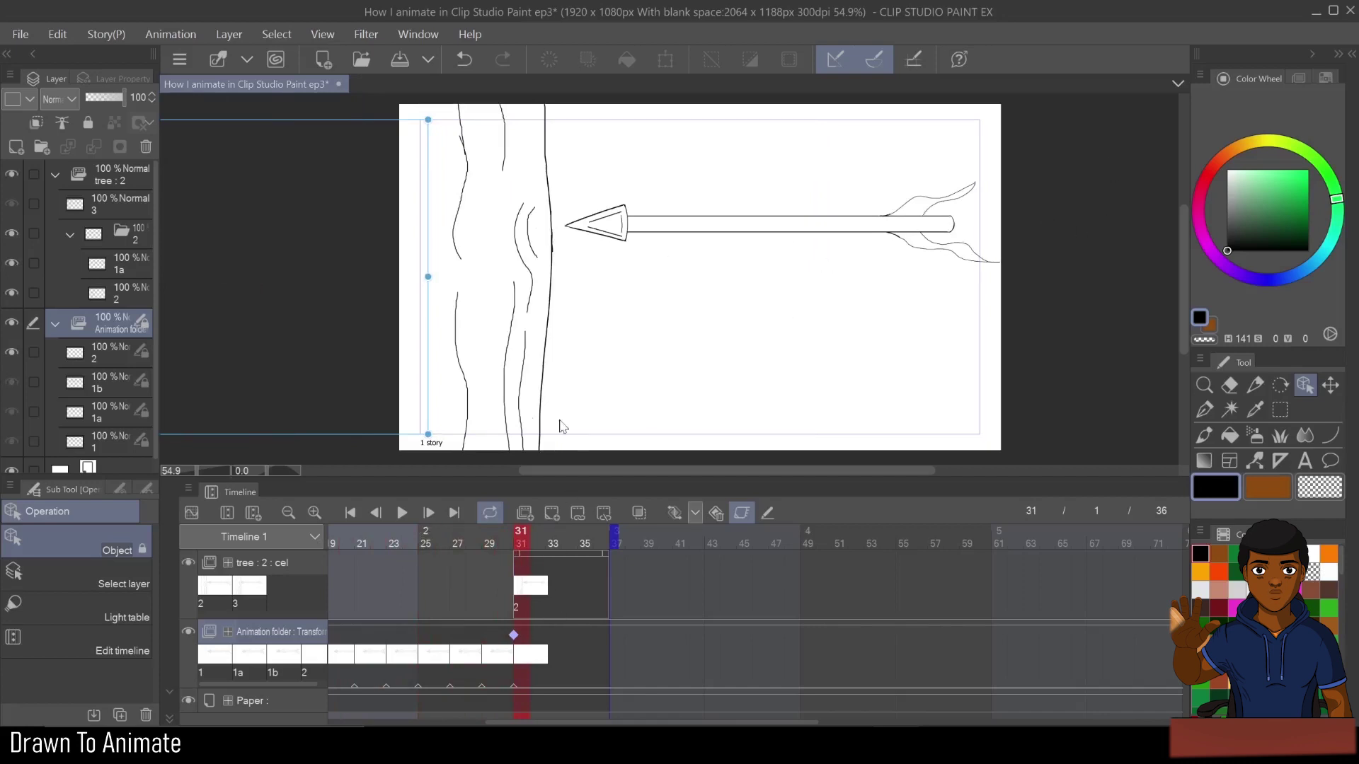
{"action": "left_click", "coordinate": [71, 235]}
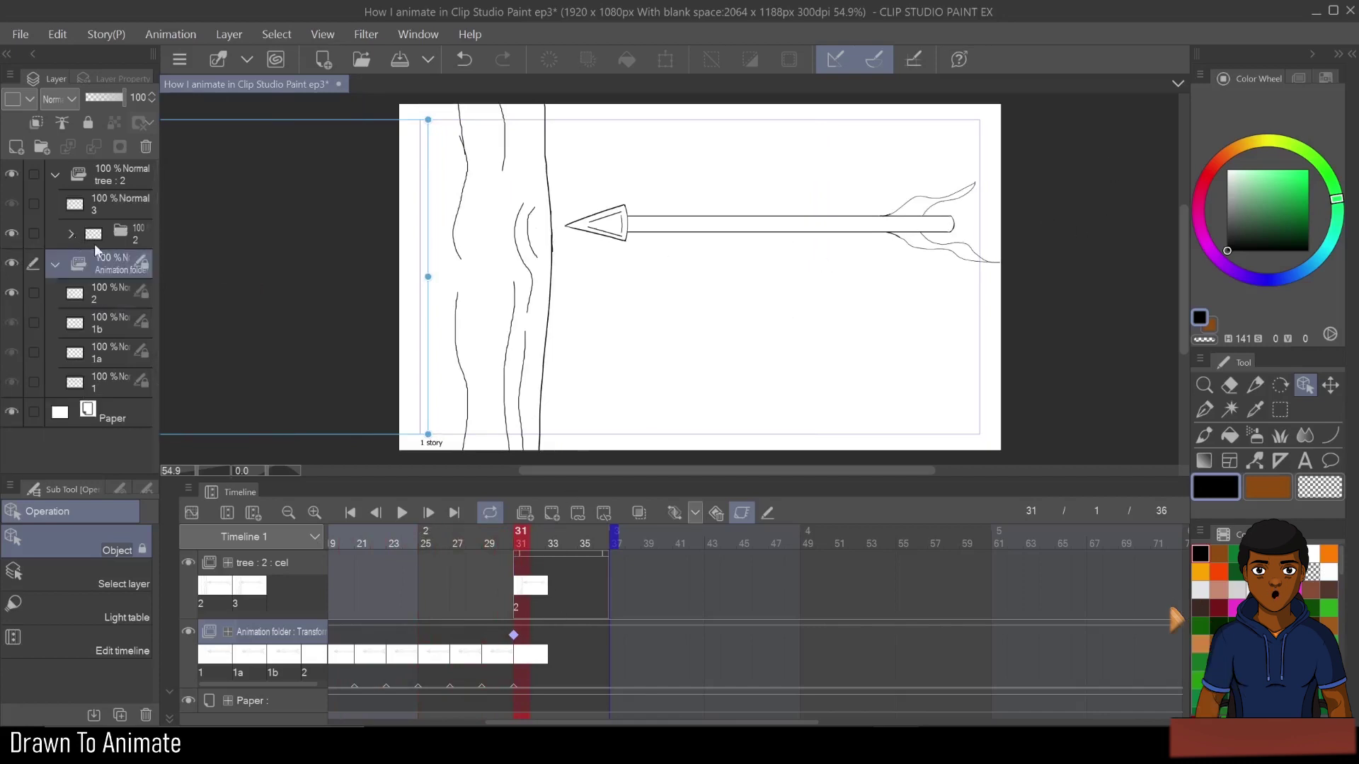
{"action": "left_click", "coordinate": [557, 581]}
- Switch the tree track to cel 3 at frame 33, then replay the animation from frame 1
{"action": "right_click", "coordinate": [551, 579]}
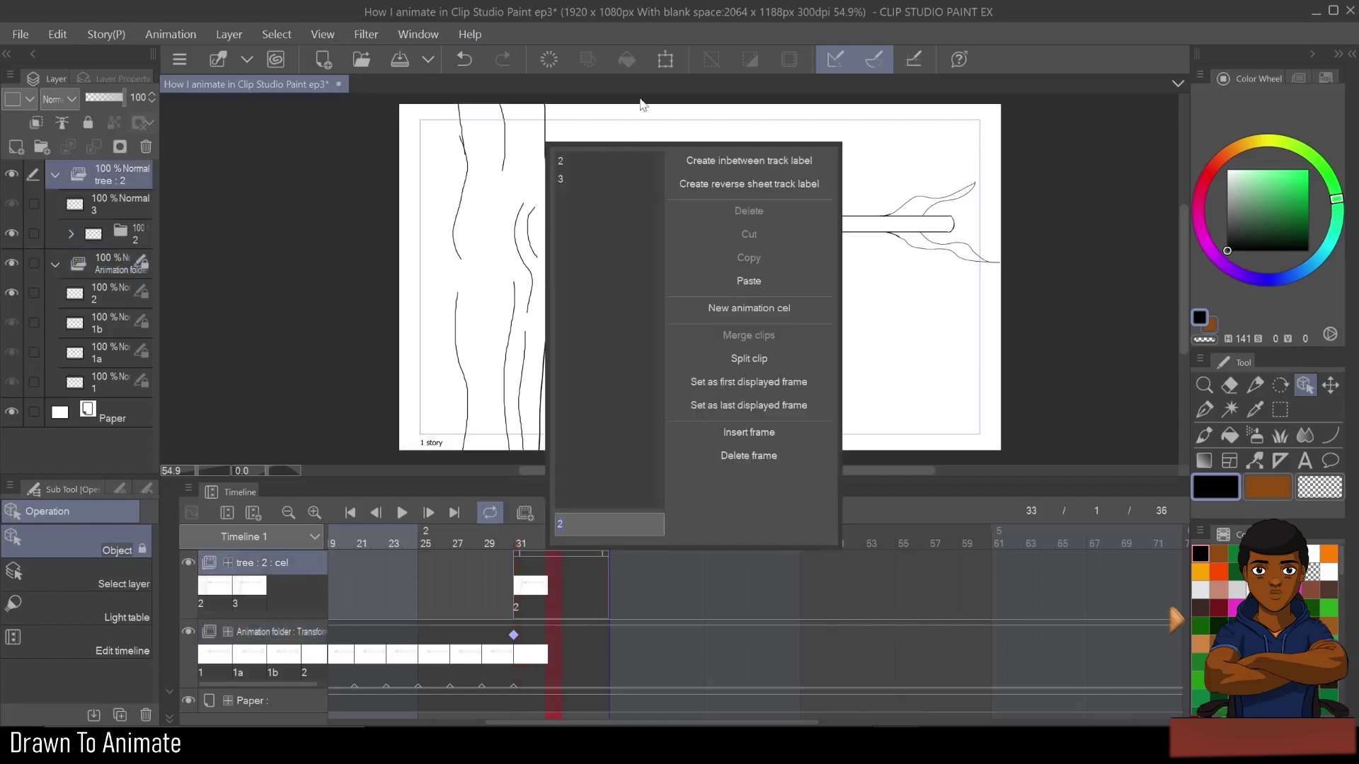
{"action": "left_click", "coordinate": [610, 179]}
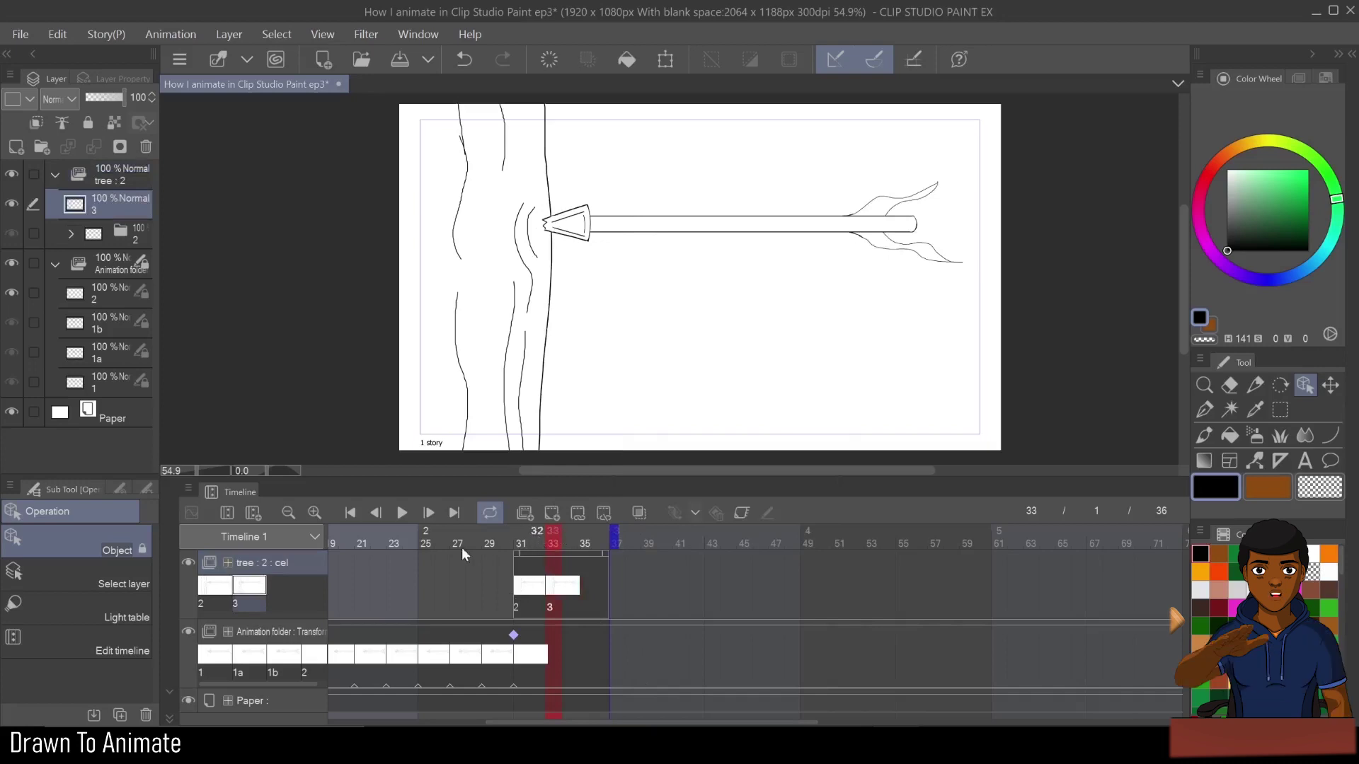
{"action": "left_click_drag", "start_coordinate": [461, 546], "coordinate": [337, 537]}
{"action": "left_click", "coordinate": [345, 513]}
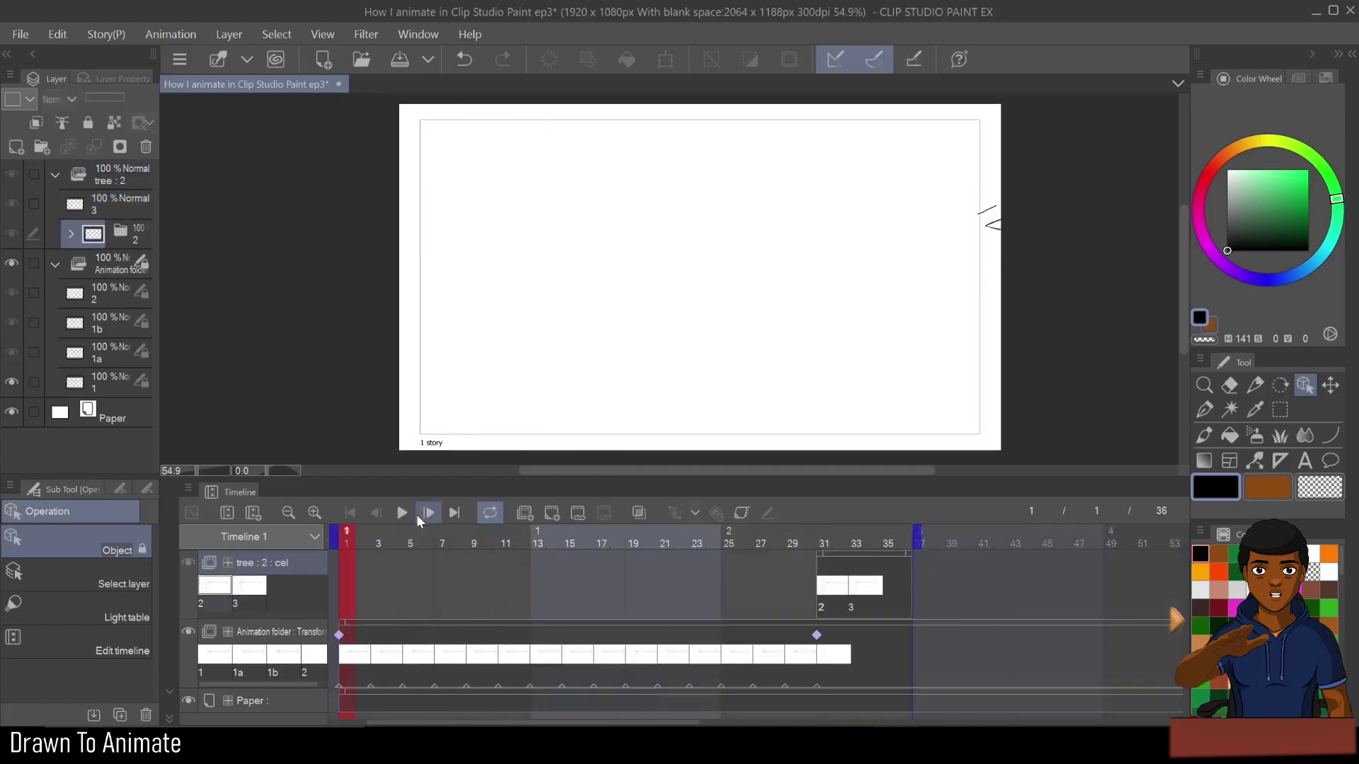
{"action": "left_click", "coordinate": [408, 511]}
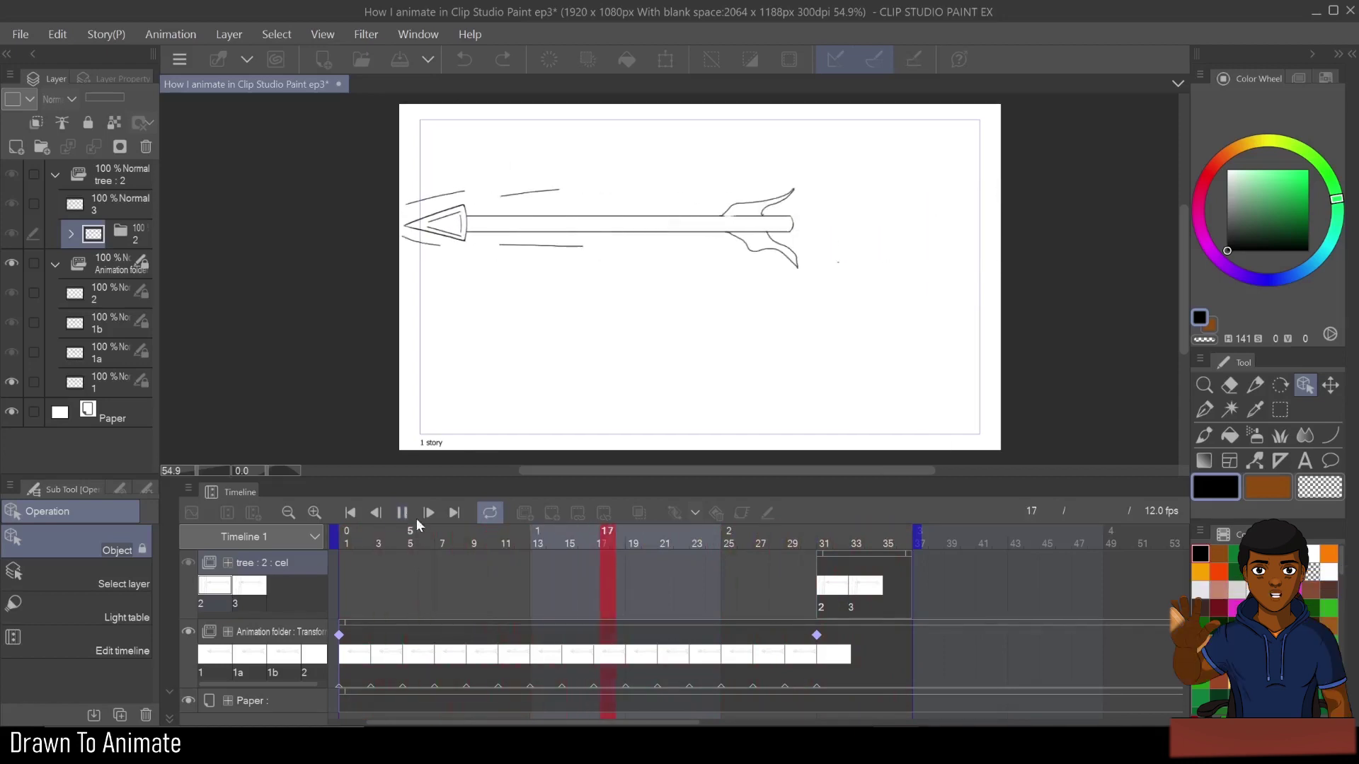
- Move the arrow's ending keyframe from frame 31 to frame 25 and play back to check timing
{"action": "key", "text": "space"}
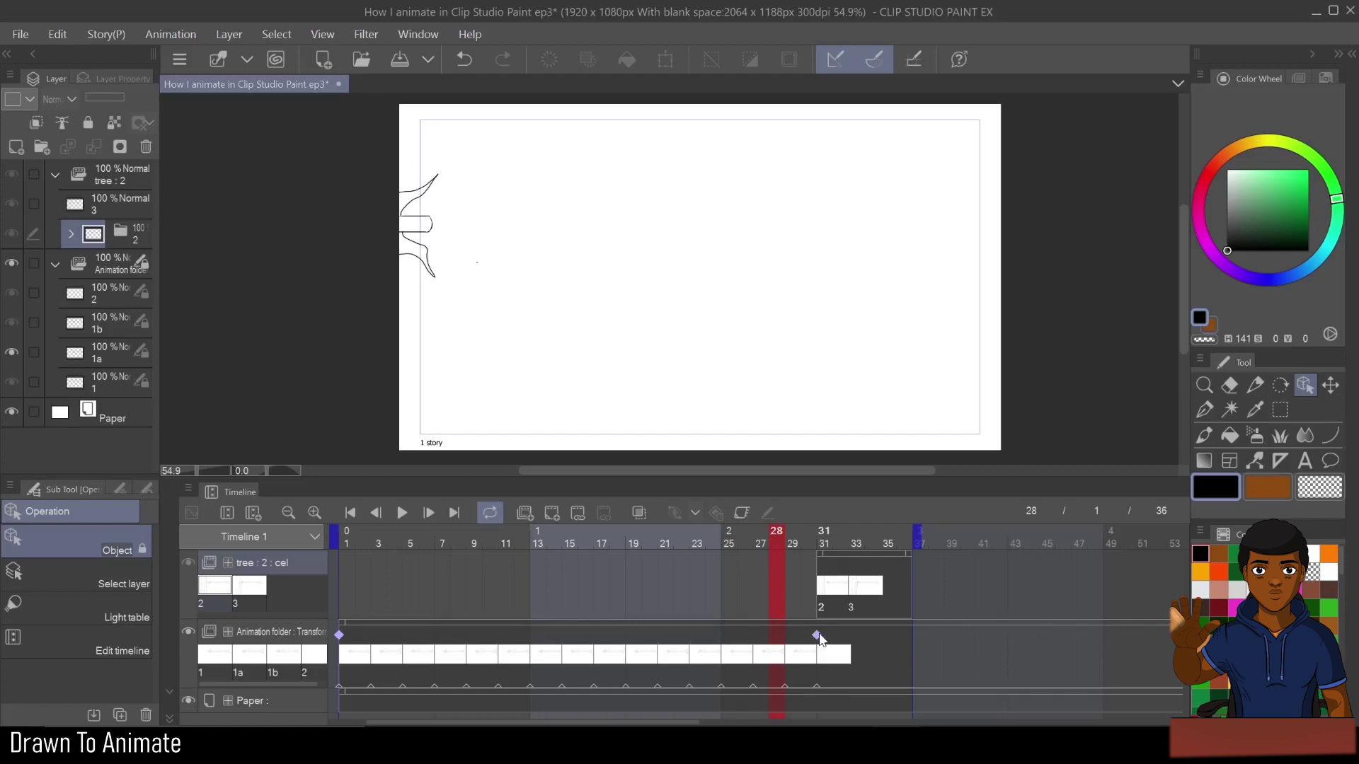
{"action": "left_click", "coordinate": [817, 635]}
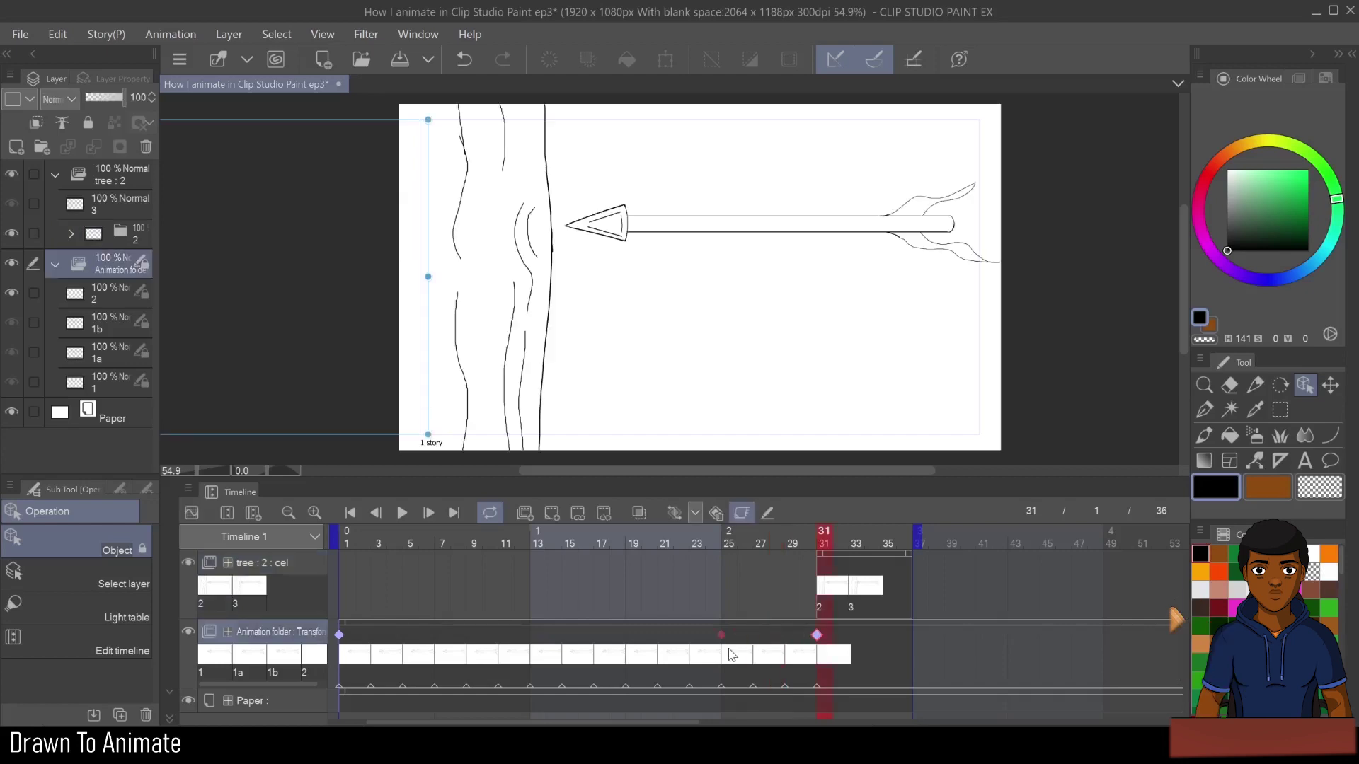
{"action": "left_click_drag", "start_coordinate": [733, 655], "coordinate": [725, 651]}
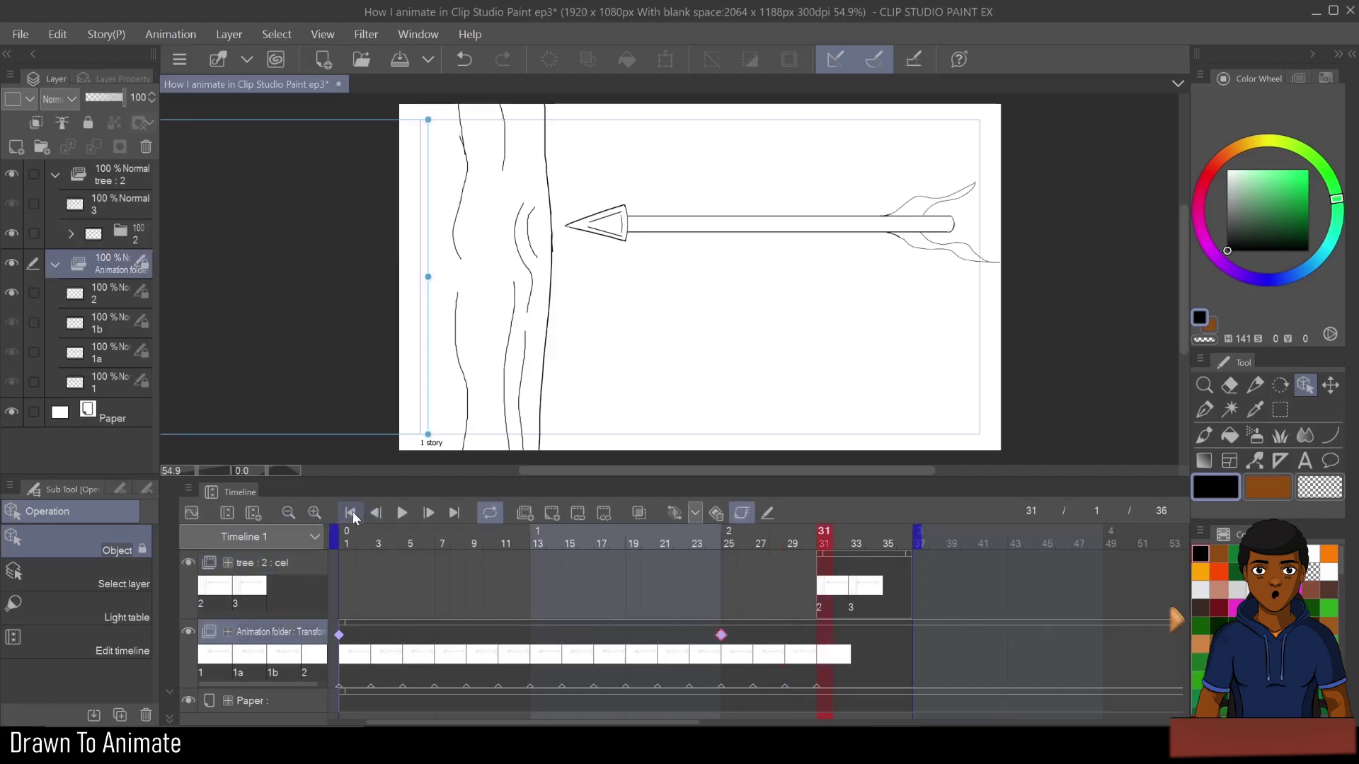
{"action": "left_click", "coordinate": [351, 514]}
{"action": "left_click", "coordinate": [404, 515]}
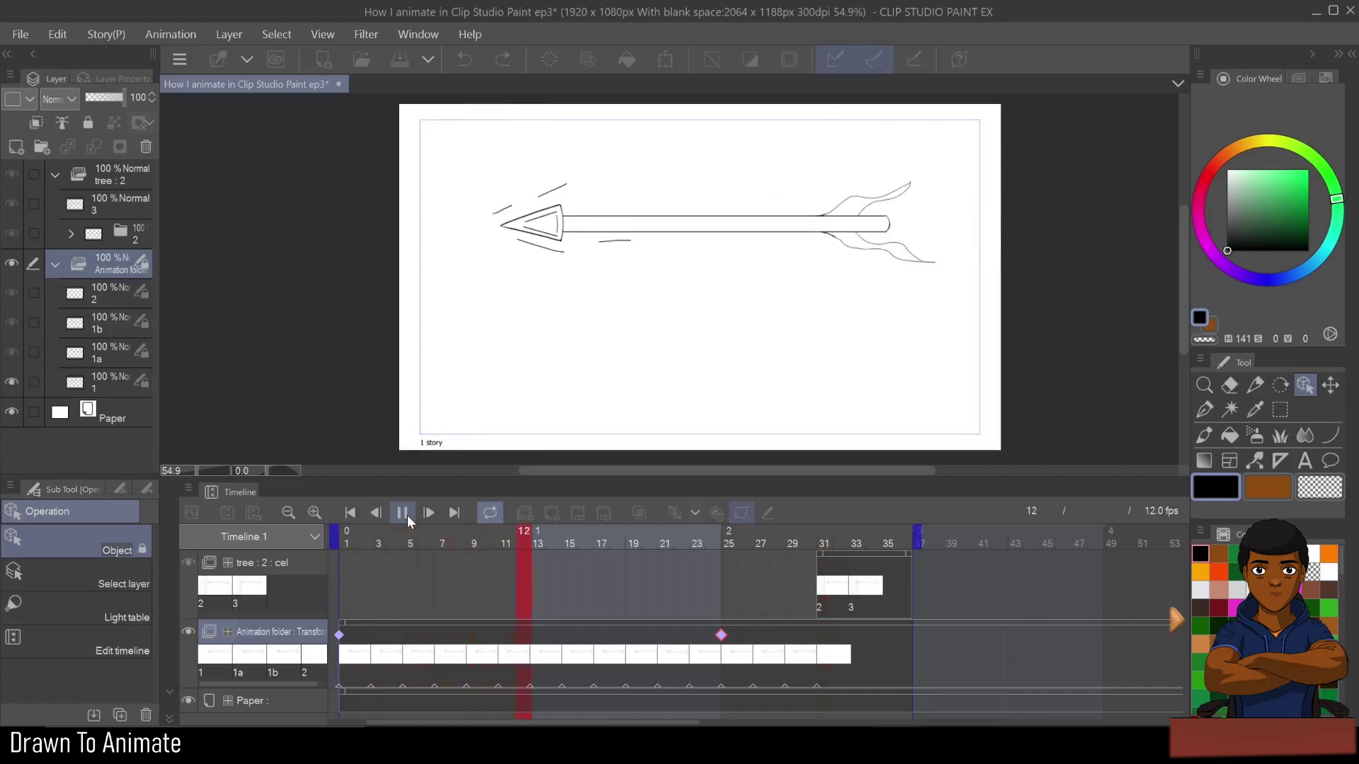
{"action": "left_click", "coordinate": [406, 515]}
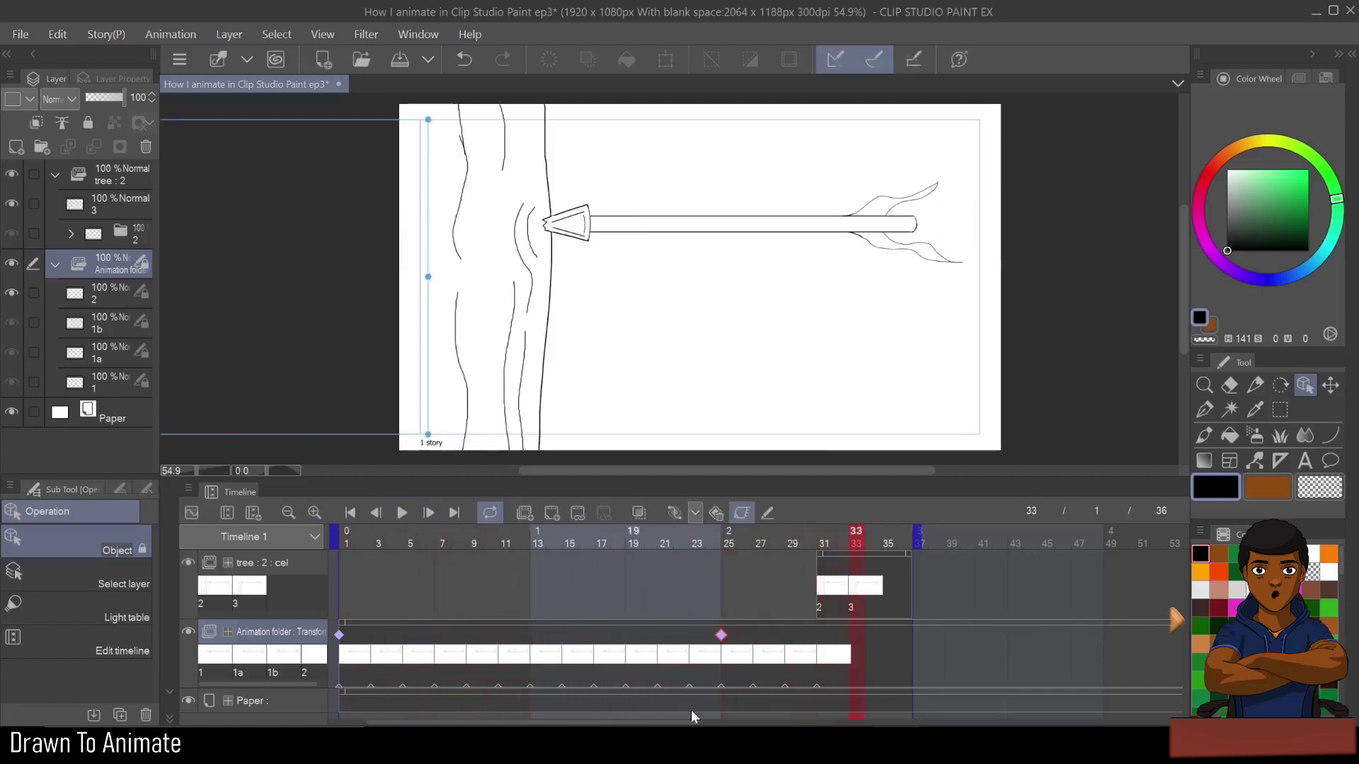
{"action": "left_click", "coordinate": [339, 636]}
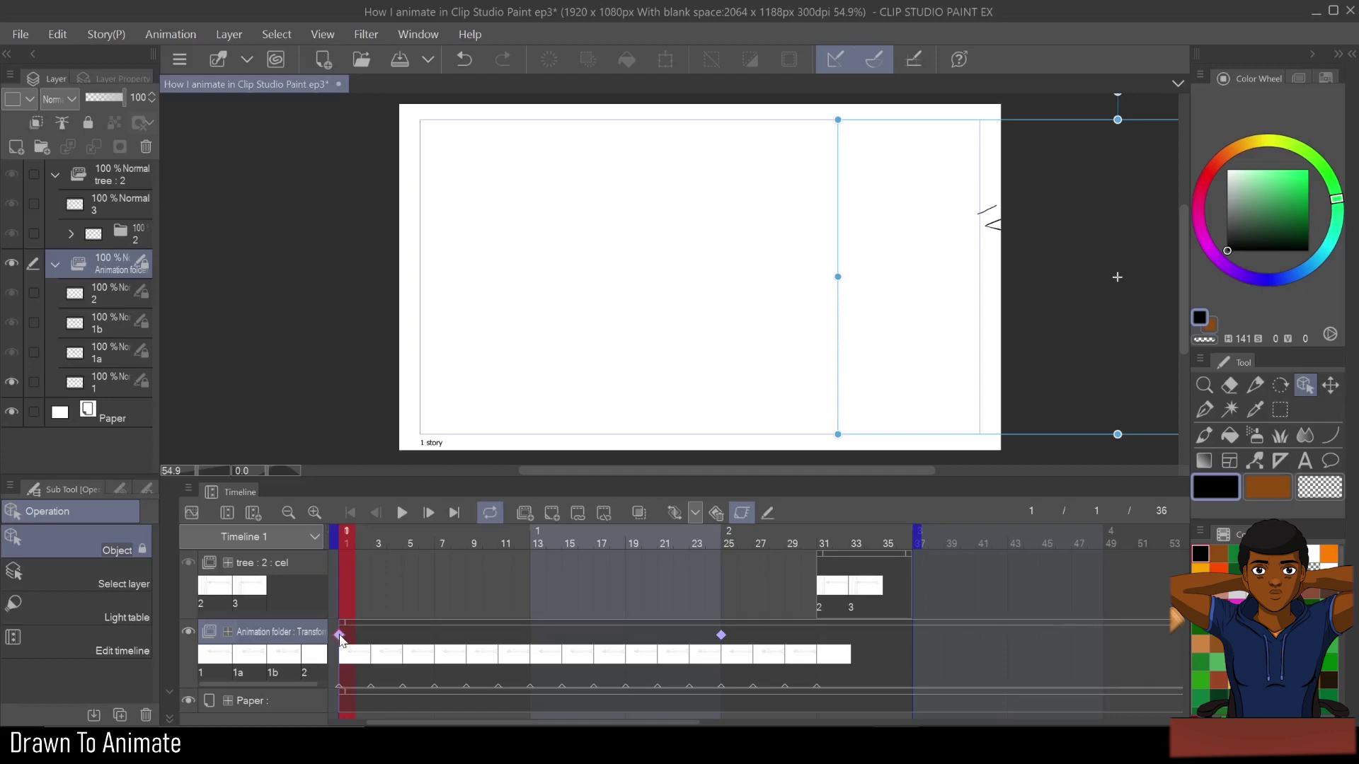
- Copy the frame-1 keyframe to frame 26, then check the motion through to frame 31
{"action": "right_click", "coordinate": [340, 636]}
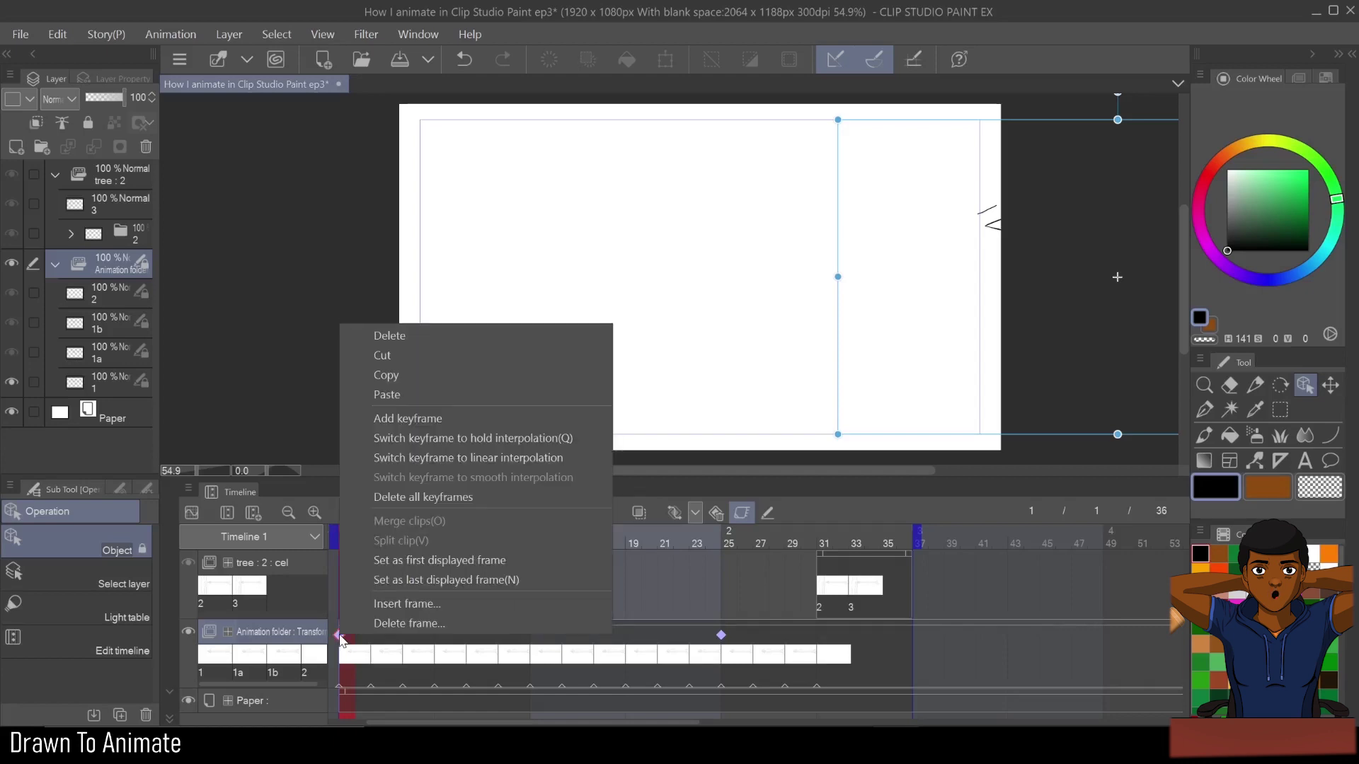
{"action": "left_click", "coordinate": [434, 380]}
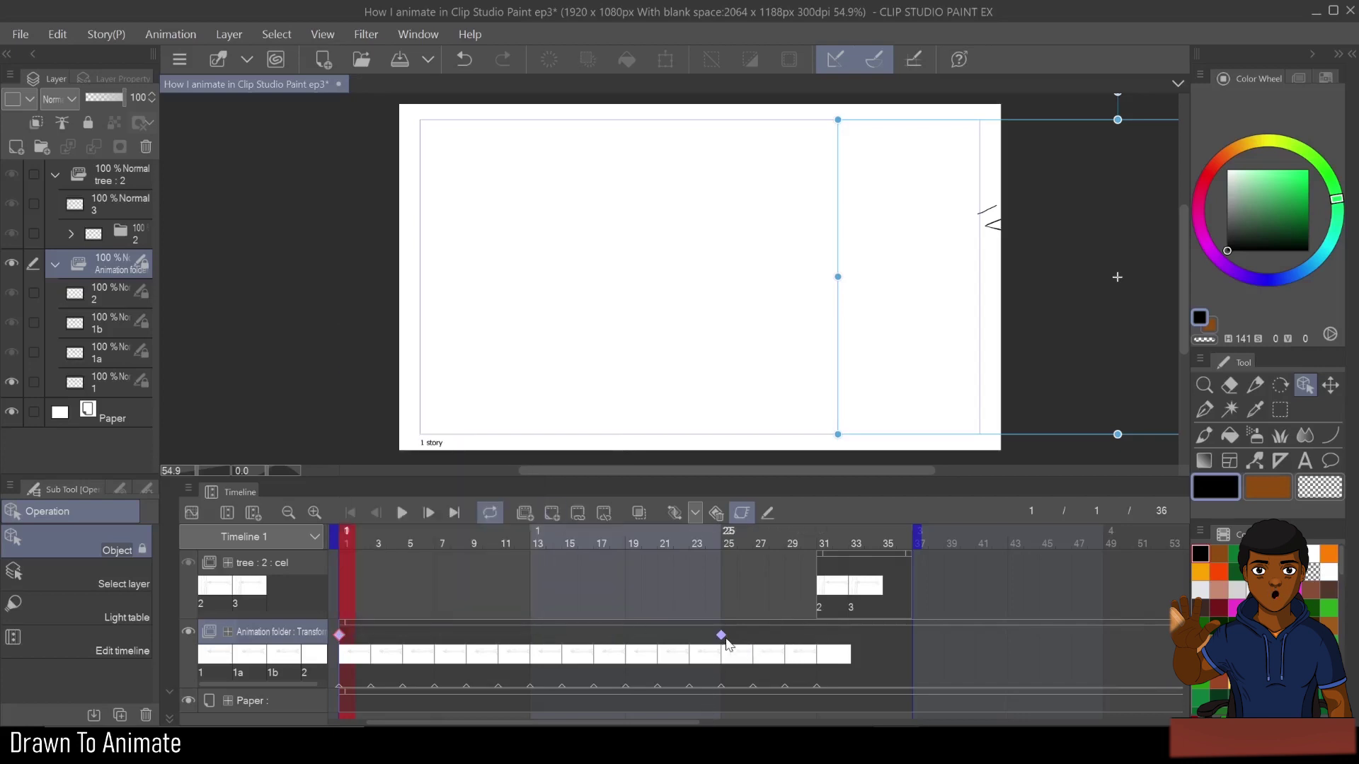
{"action": "left_click", "coordinate": [729, 641]}
{"action": "left_click", "coordinate": [744, 639]}
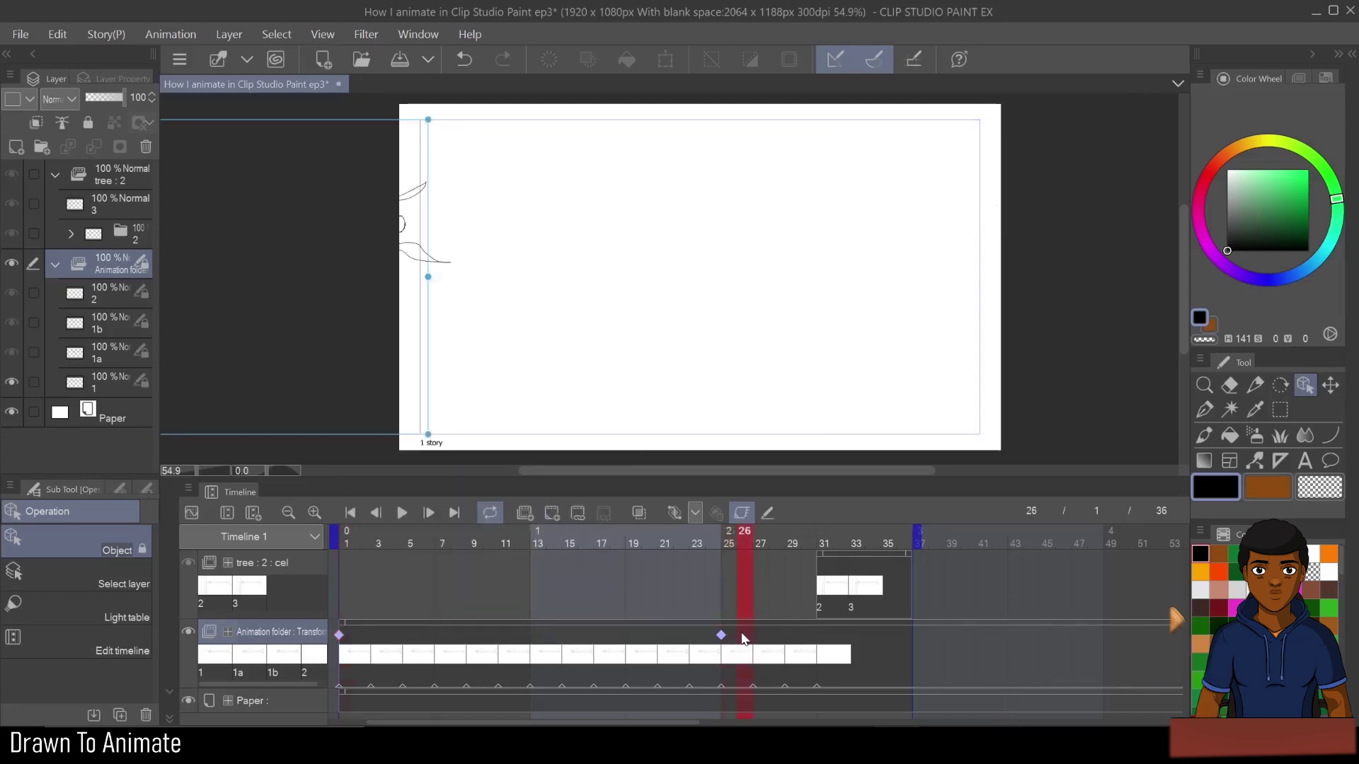
{"action": "right_click", "coordinate": [744, 639]}
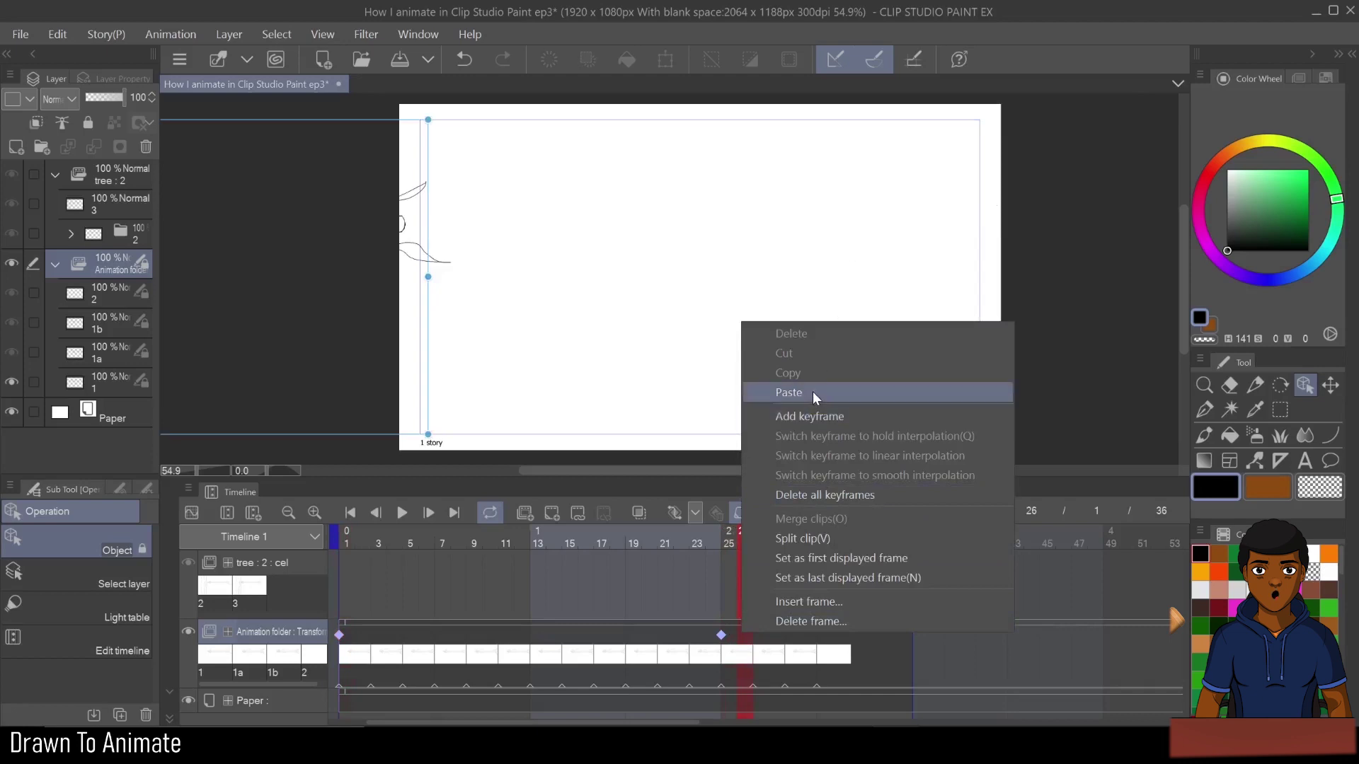
{"action": "left_click", "coordinate": [789, 392]}
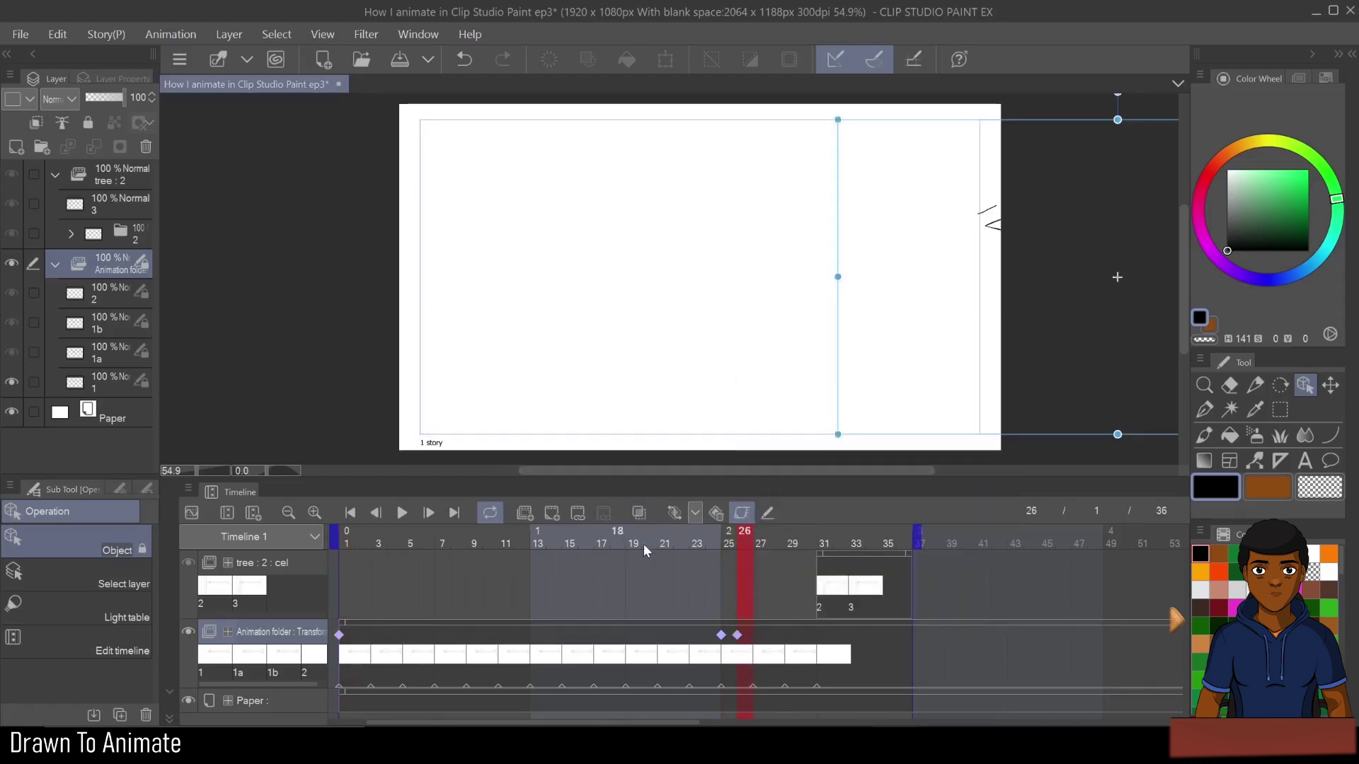
{"action": "left_click_drag", "start_coordinate": [643, 544], "coordinate": [808, 545]}
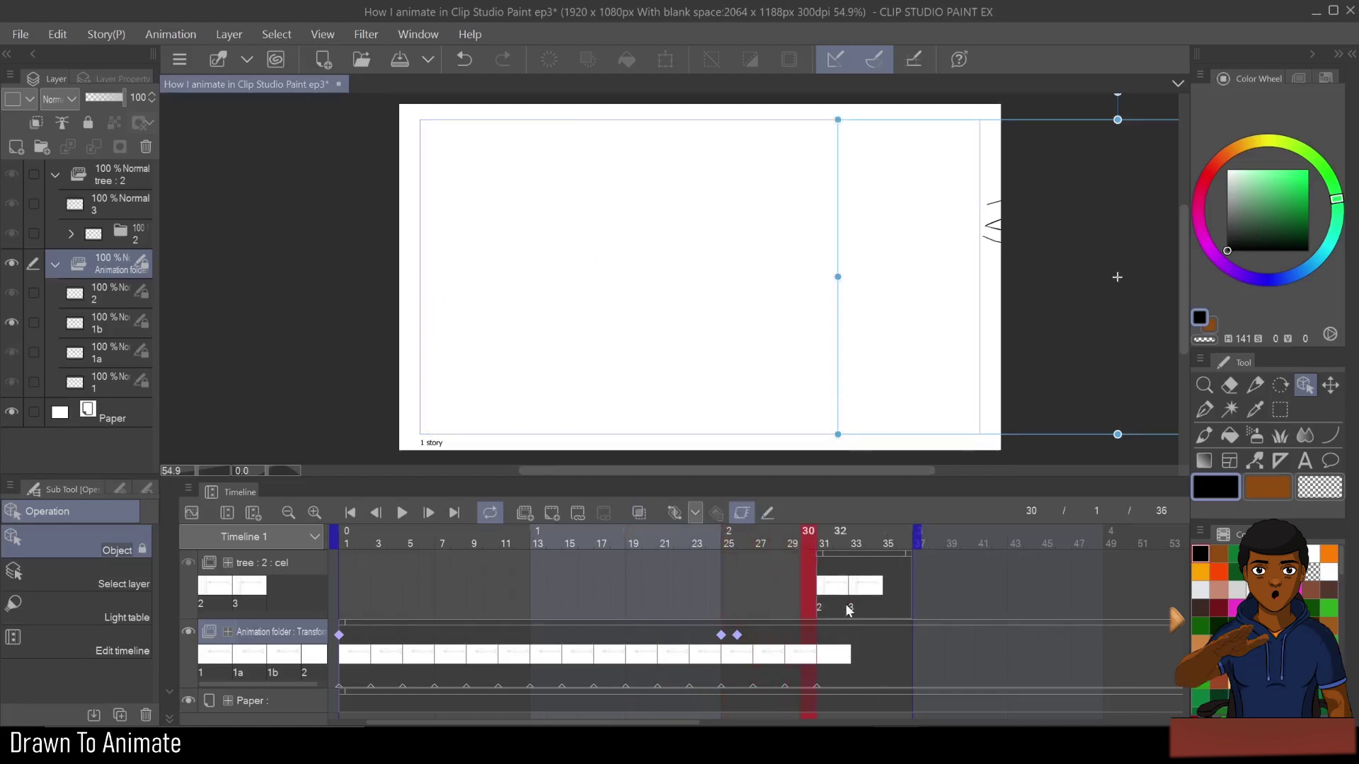
{"action": "left_click", "coordinate": [823, 542]}
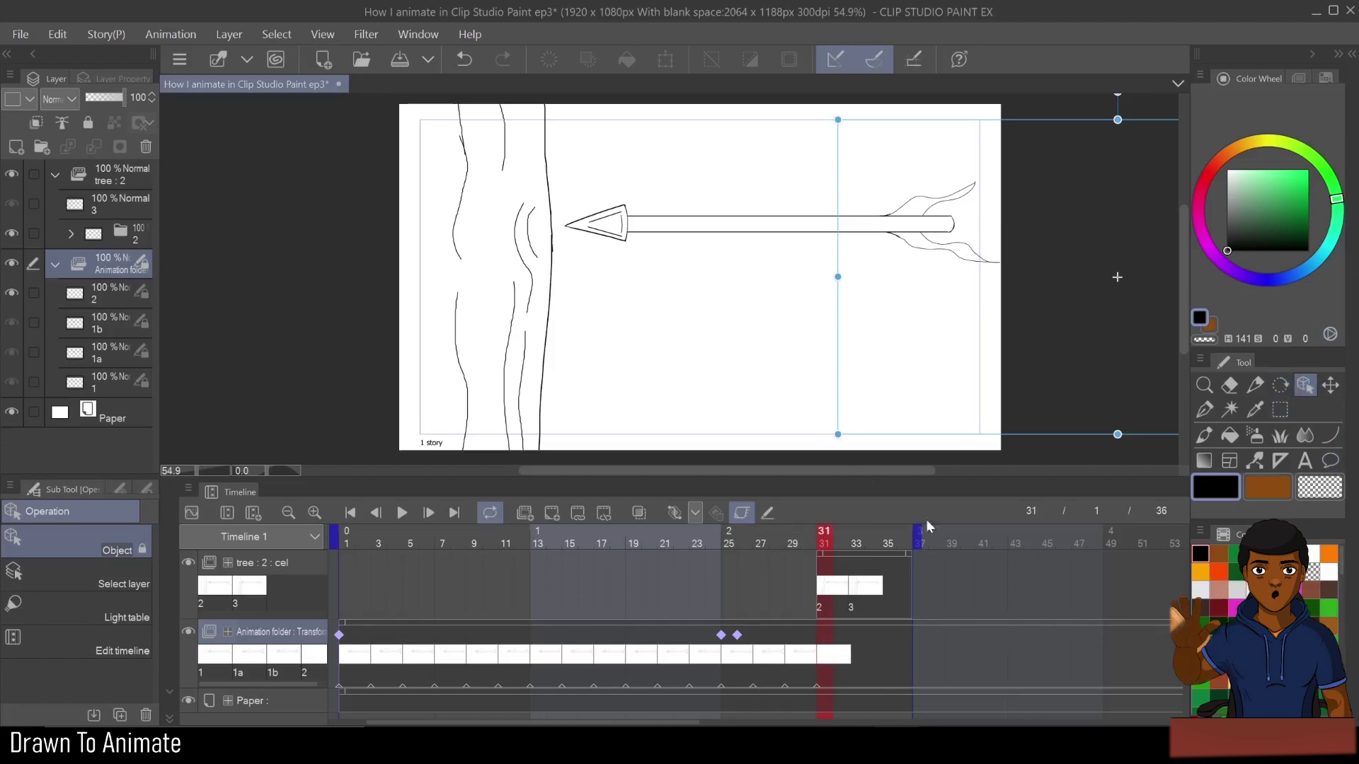
- Set frame 31 to arrow cel 1 and keyframe the arrow further left so its tip meets the tree
{"action": "left_click", "coordinate": [741, 512]}
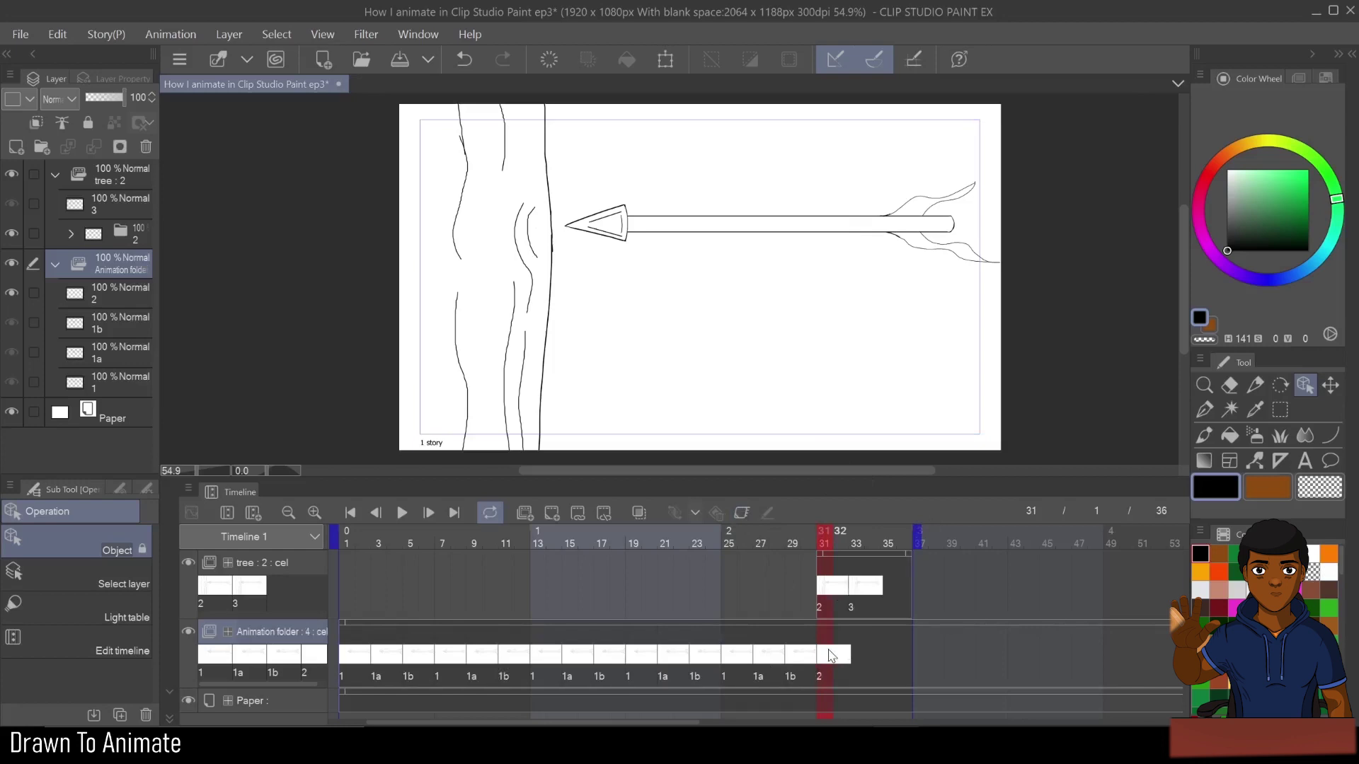
{"action": "left_click", "coordinate": [824, 661]}
{"action": "right_click", "coordinate": [825, 662]}
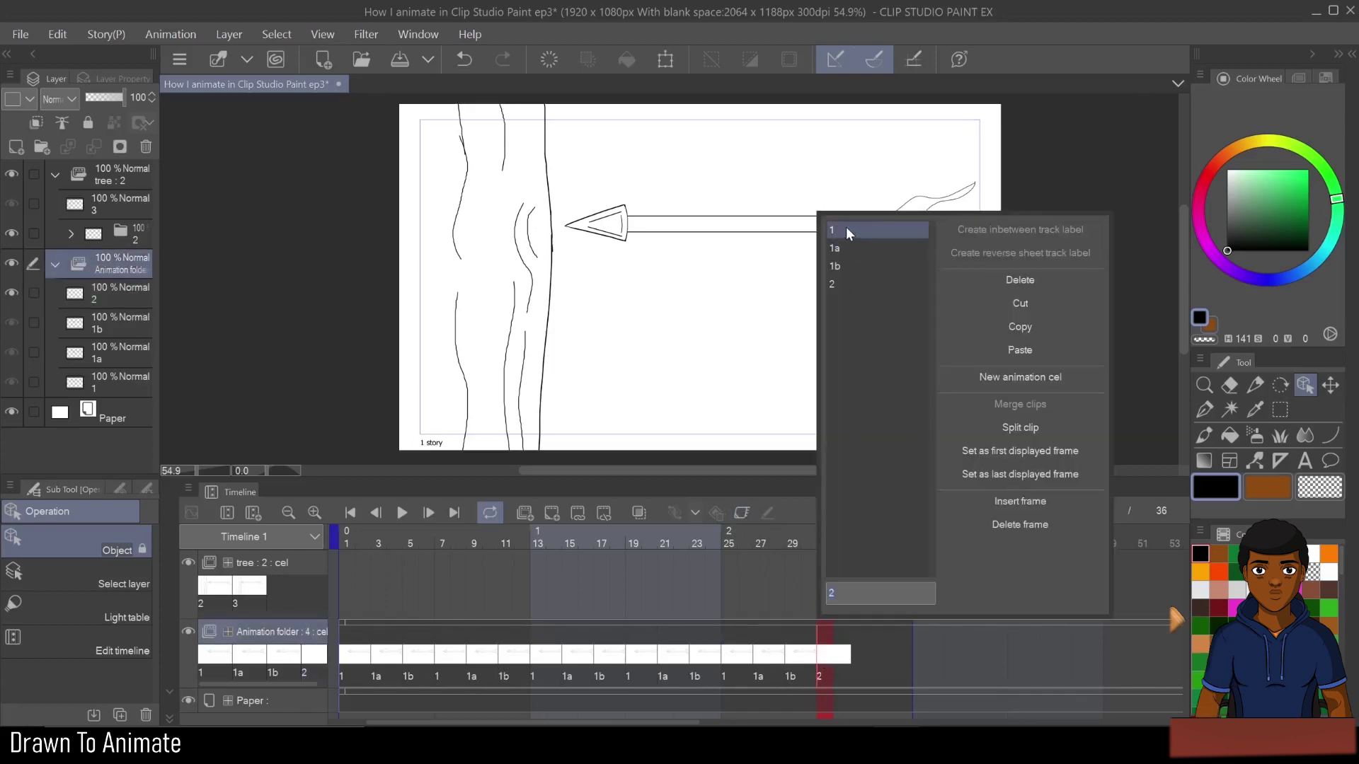
{"action": "left_click", "coordinate": [844, 233]}
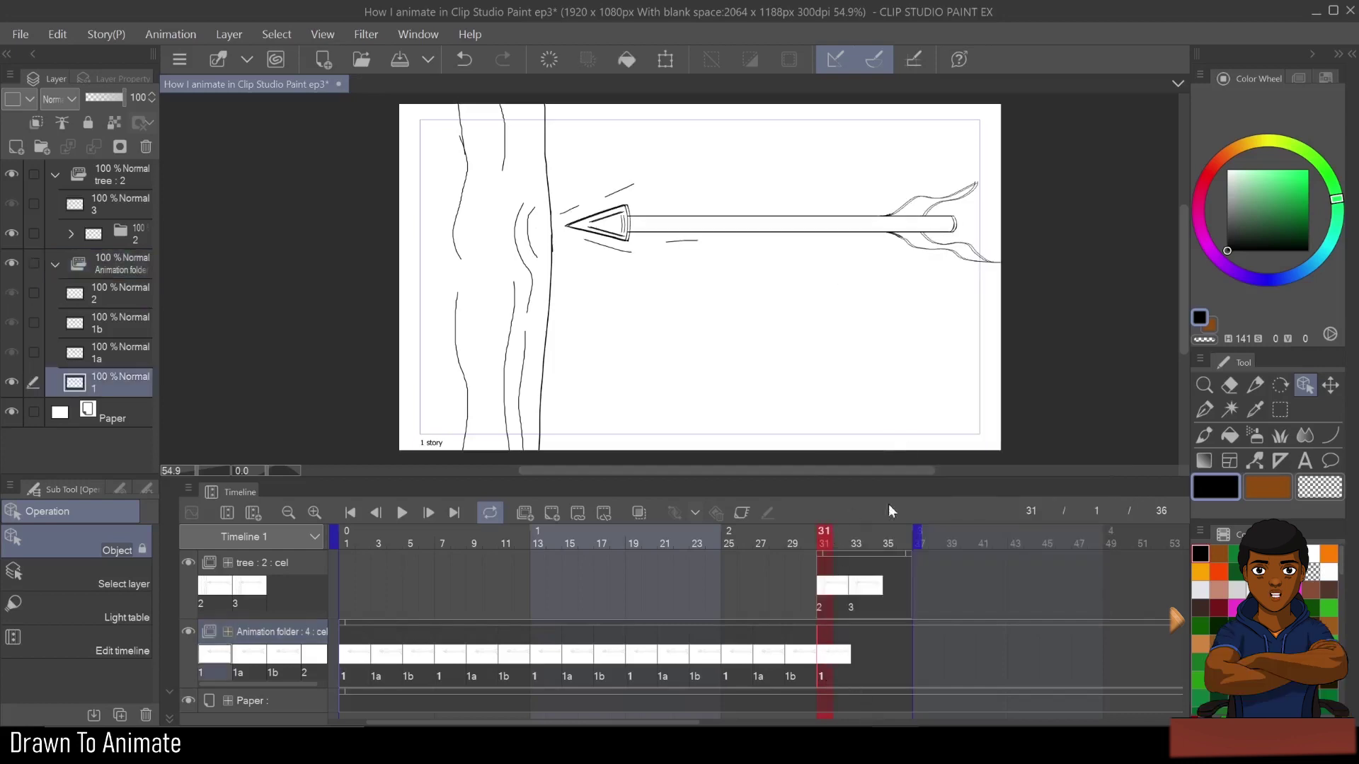
{"action": "left_click", "coordinate": [738, 511]}
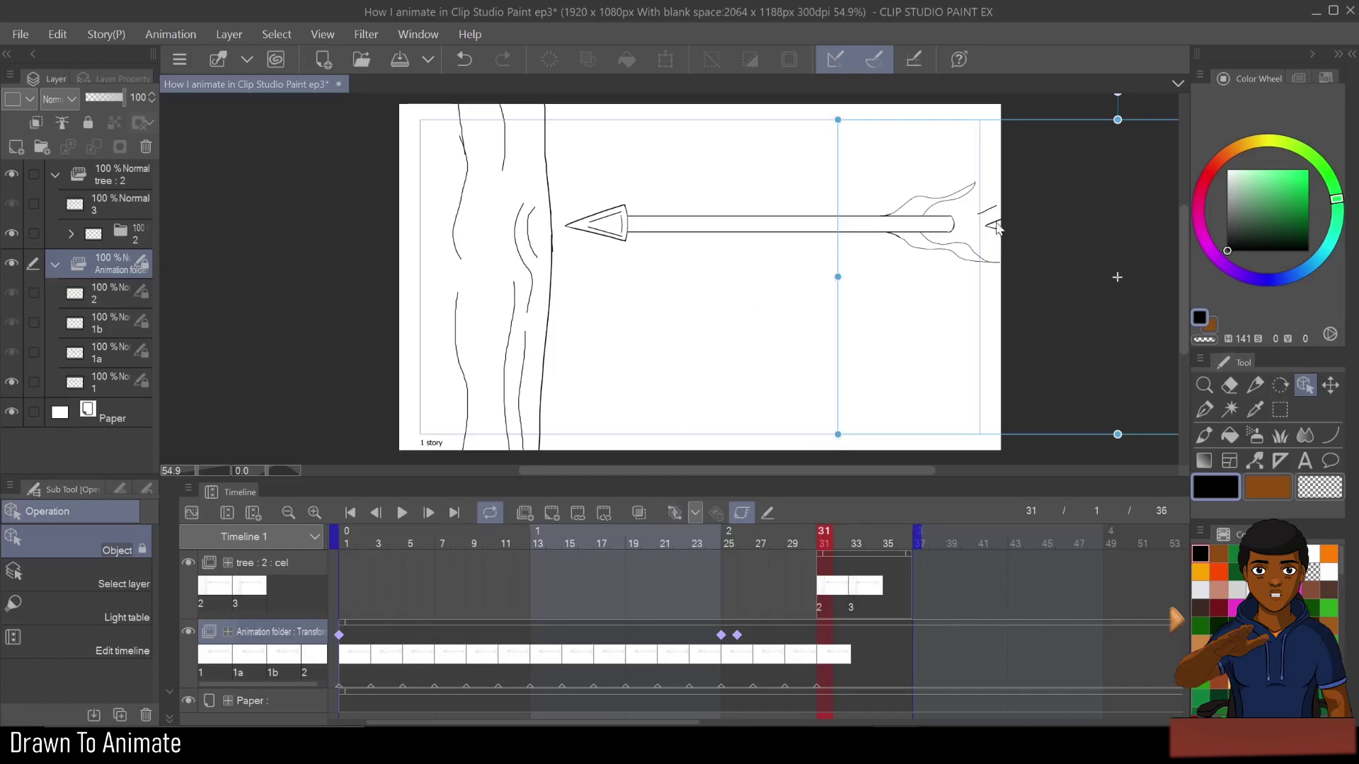
{"action": "left_click_drag", "start_coordinate": [979, 237], "coordinate": [580, 236]}
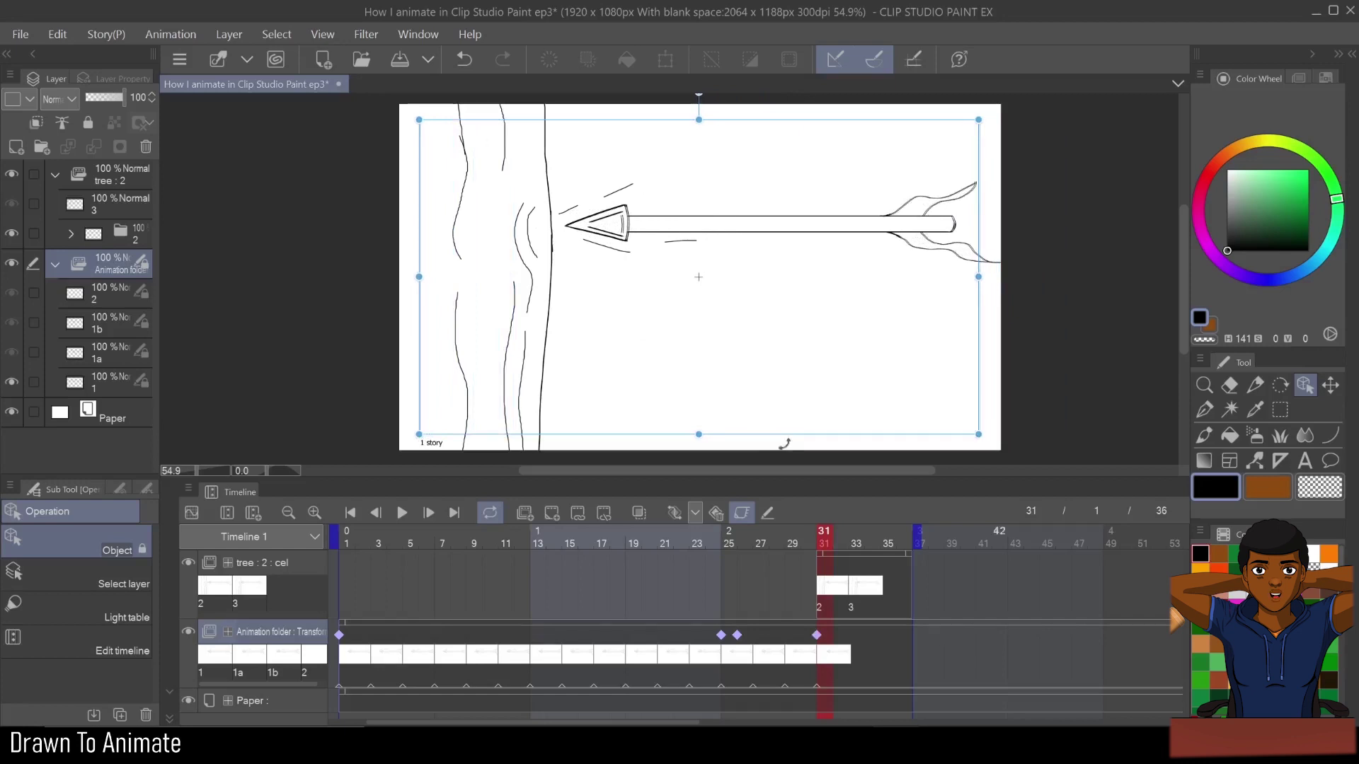
- Switch frame 31 back to arrow cel 2, then select the Animation folder layer at frame 4
{"action": "left_click", "coordinate": [742, 512]}
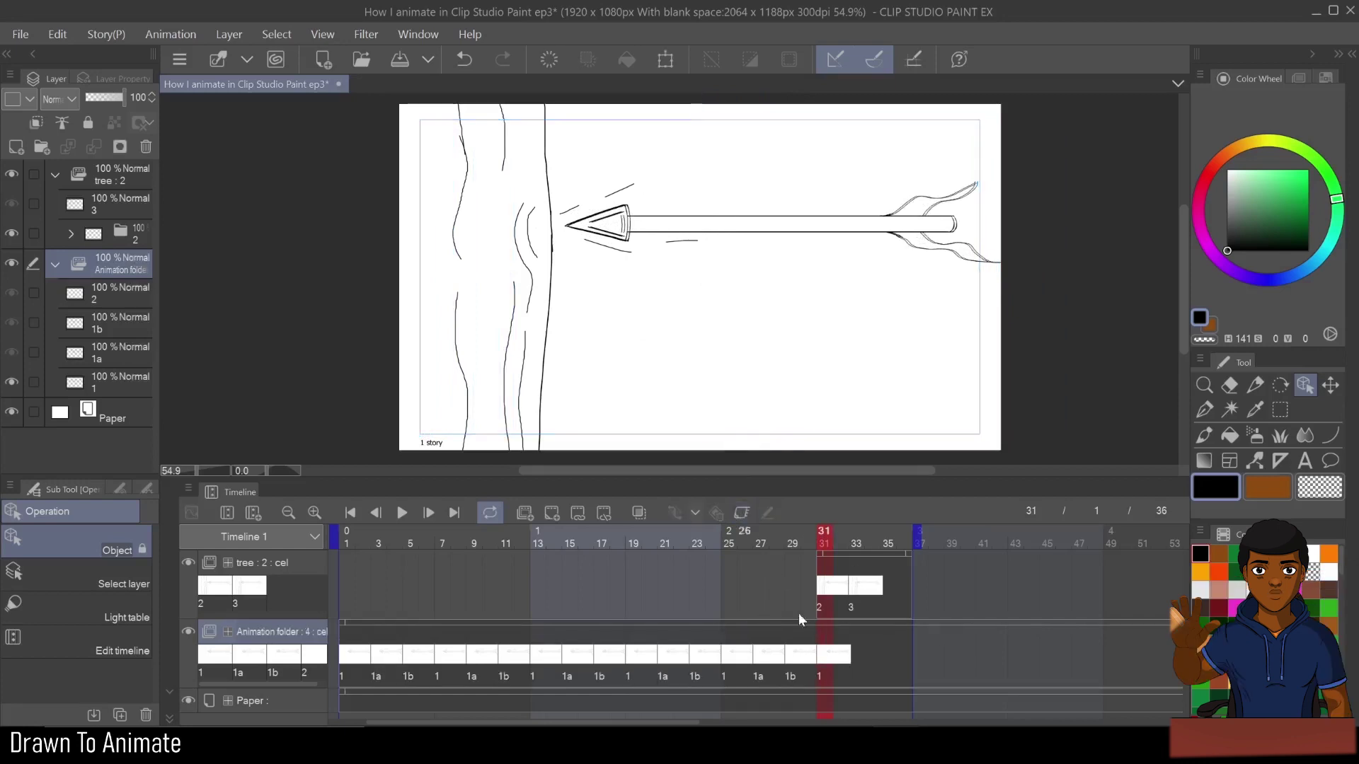
{"action": "right_click", "coordinate": [824, 660]}
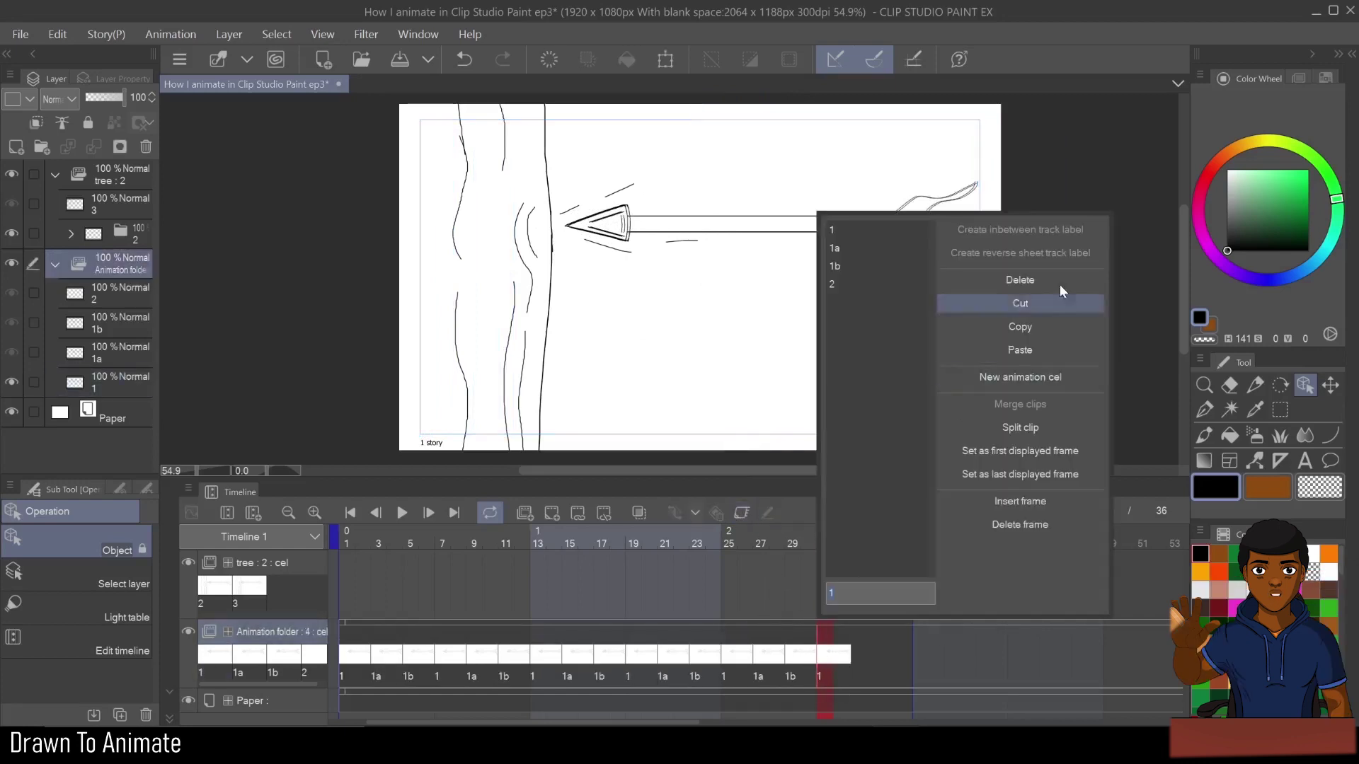
{"action": "left_click", "coordinate": [859, 284]}
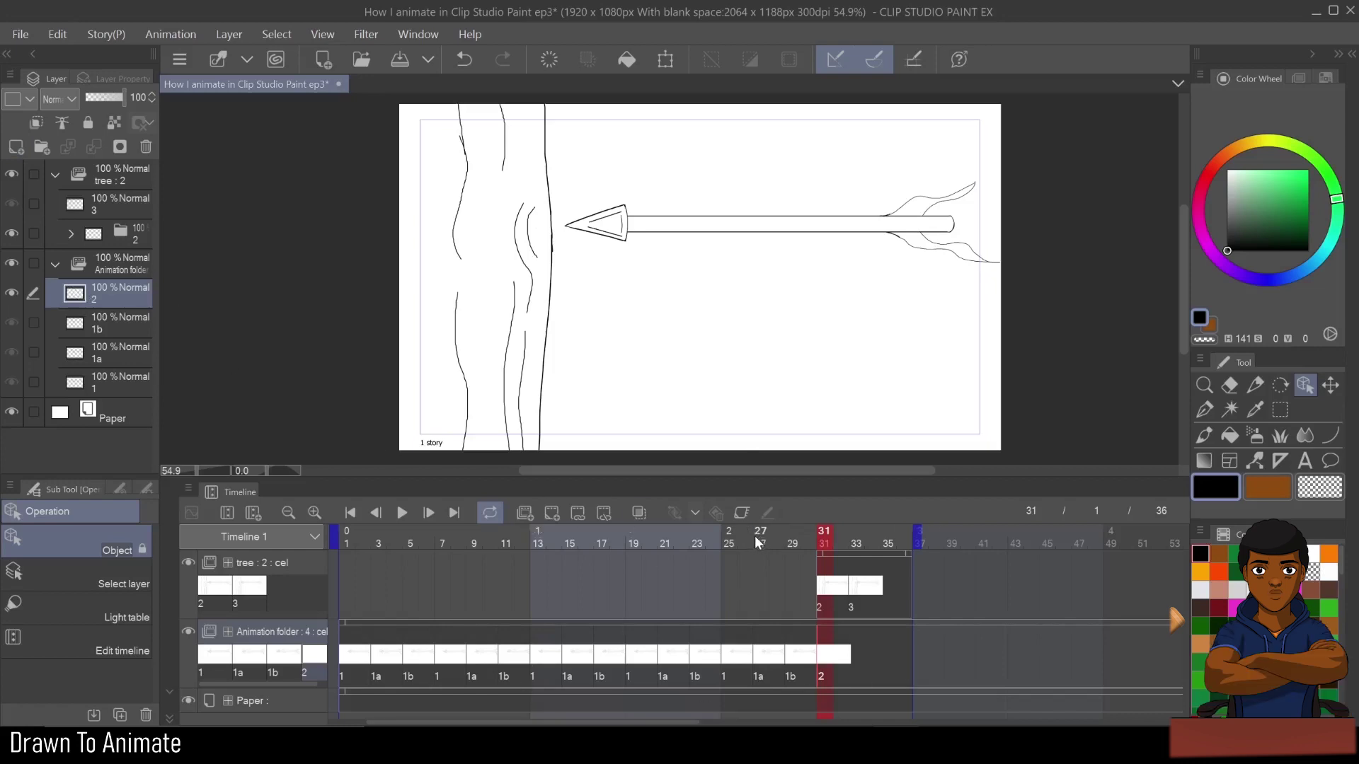
{"action": "left_click", "coordinate": [388, 545]}
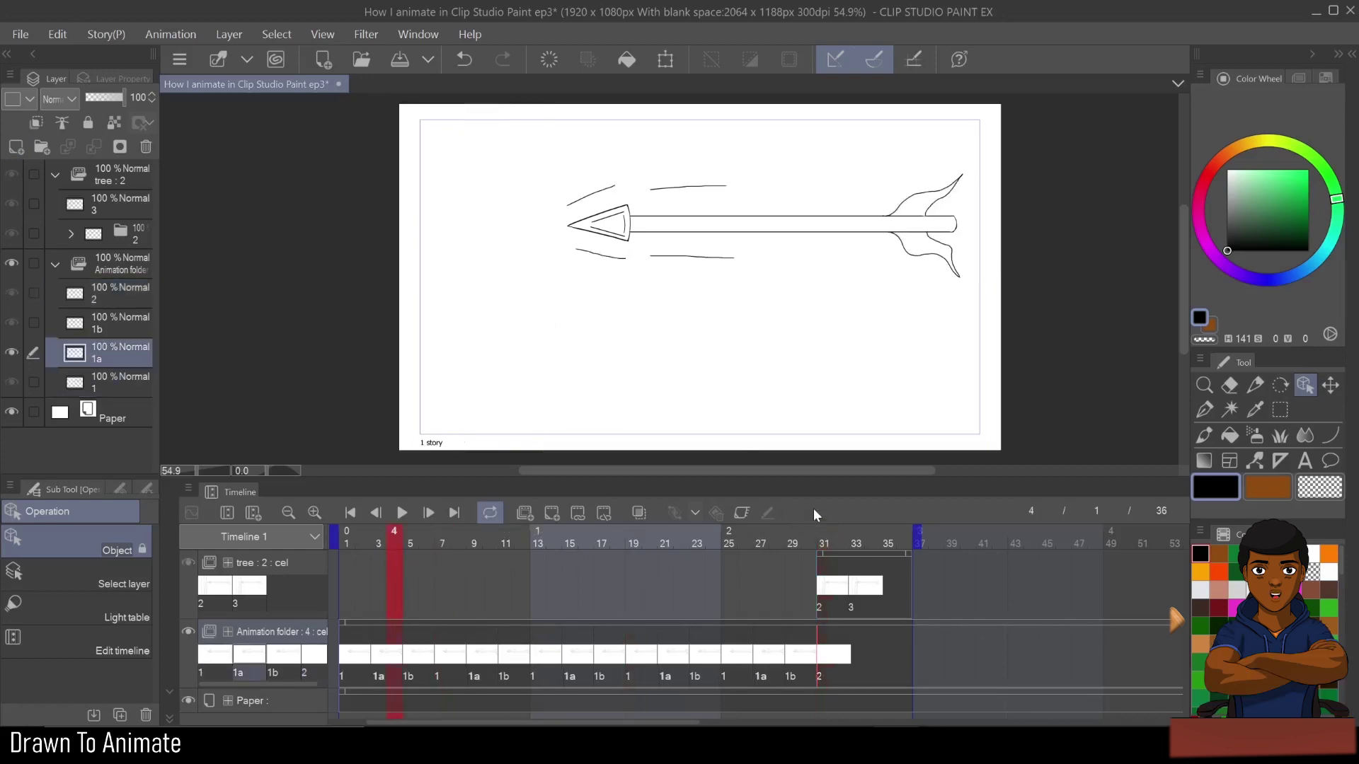
{"action": "left_click", "coordinate": [279, 629]}
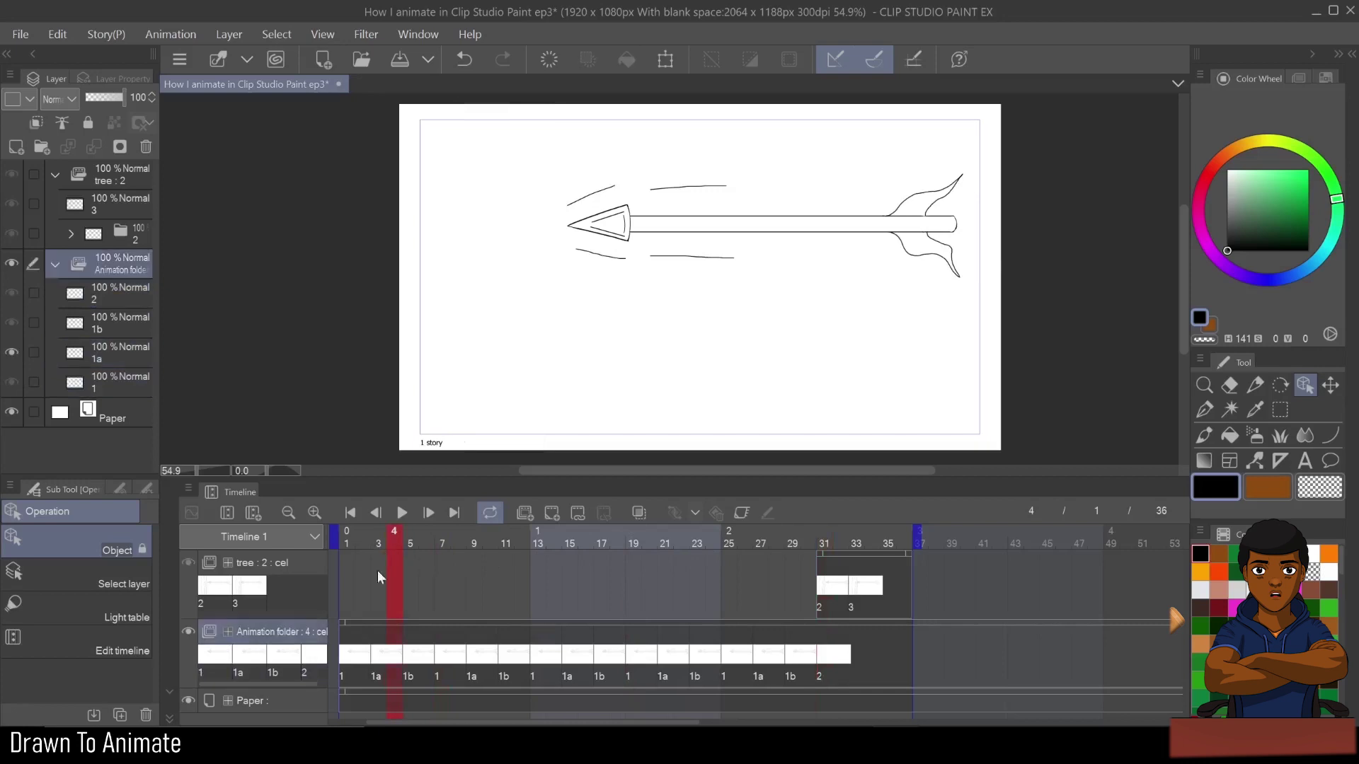
{"action": "left_click", "coordinate": [740, 513]}
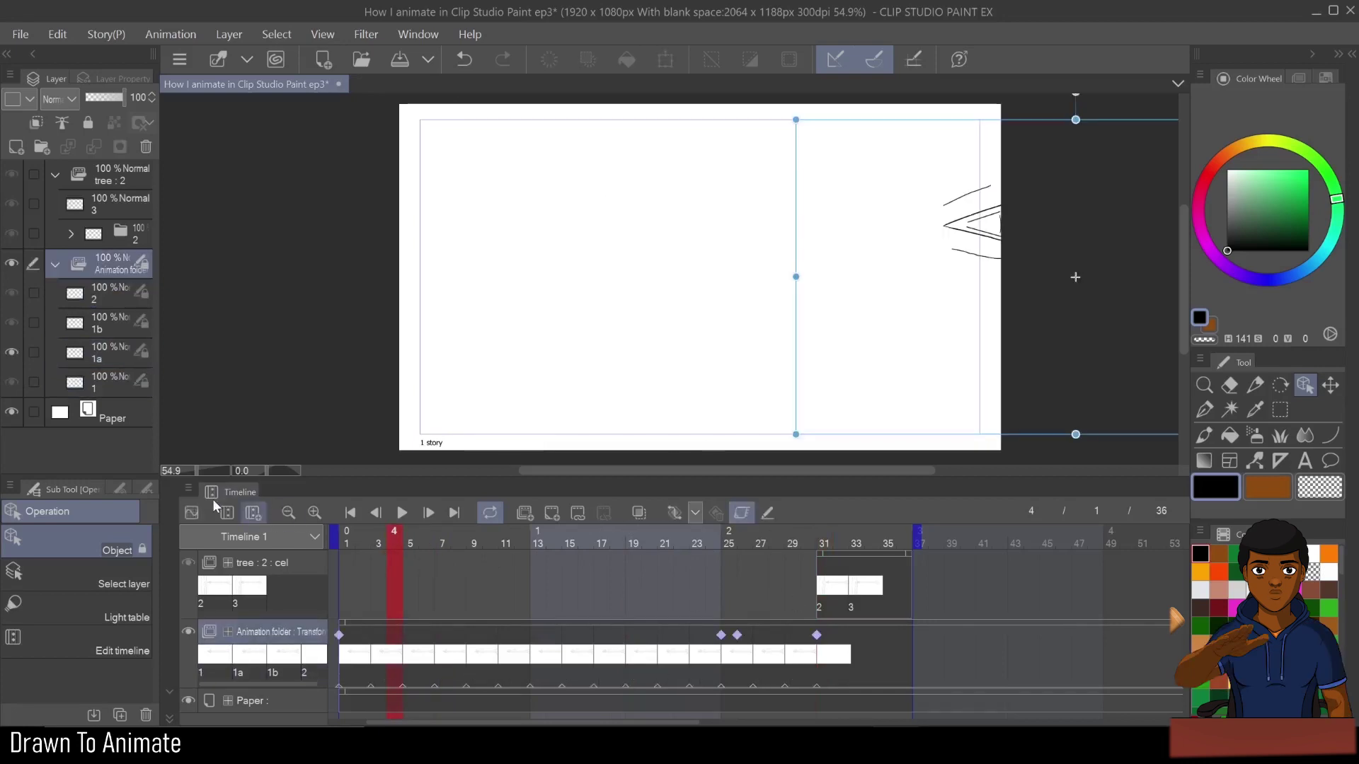
{"action": "left_click", "coordinate": [358, 515]}
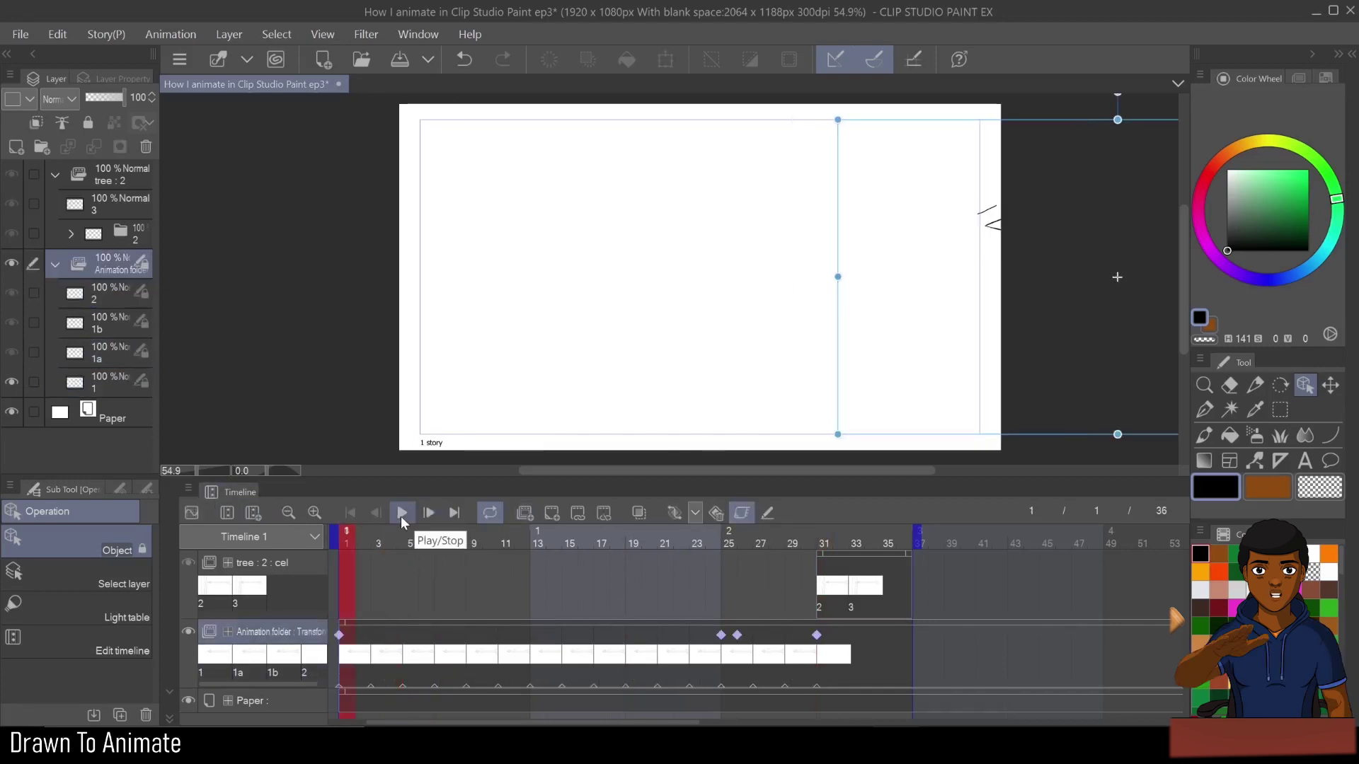
{"action": "left_click", "coordinate": [402, 513]}
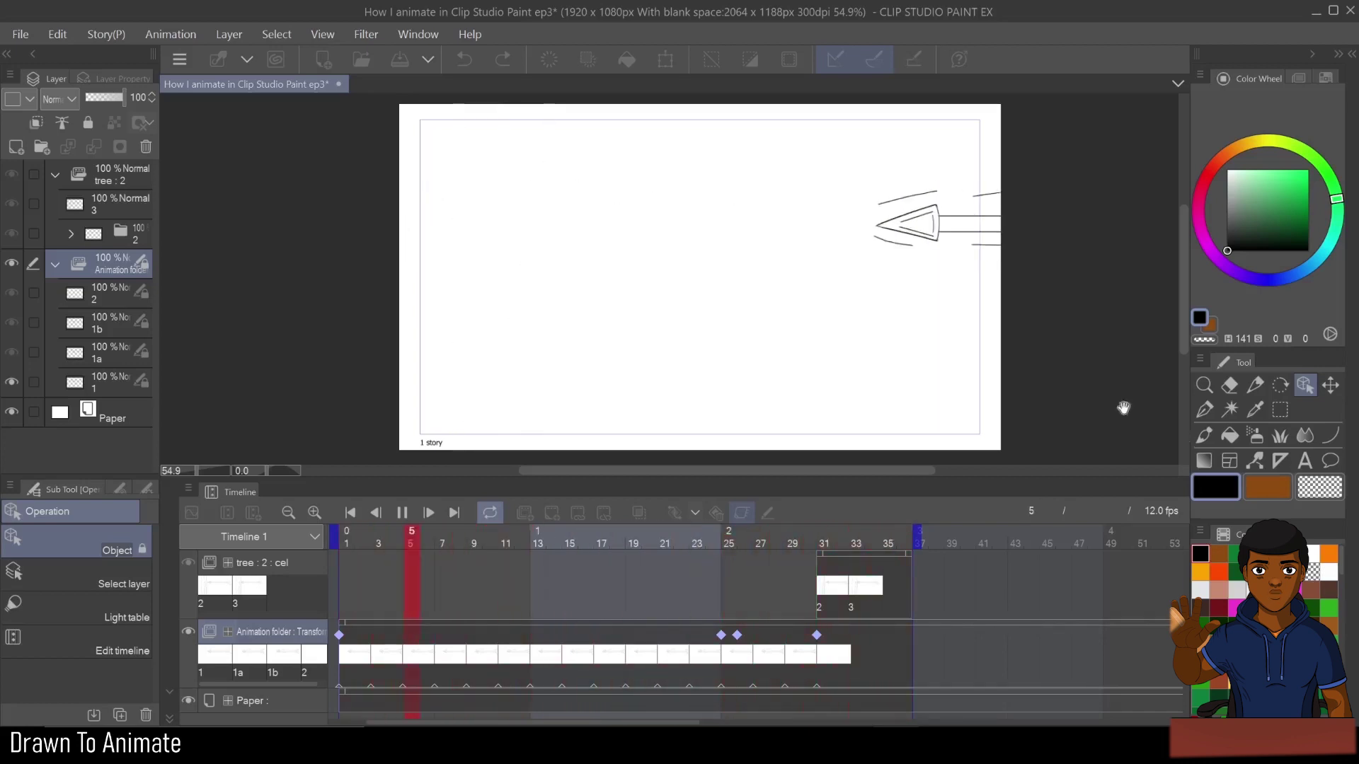
{"action": "left_click", "coordinate": [401, 513]}
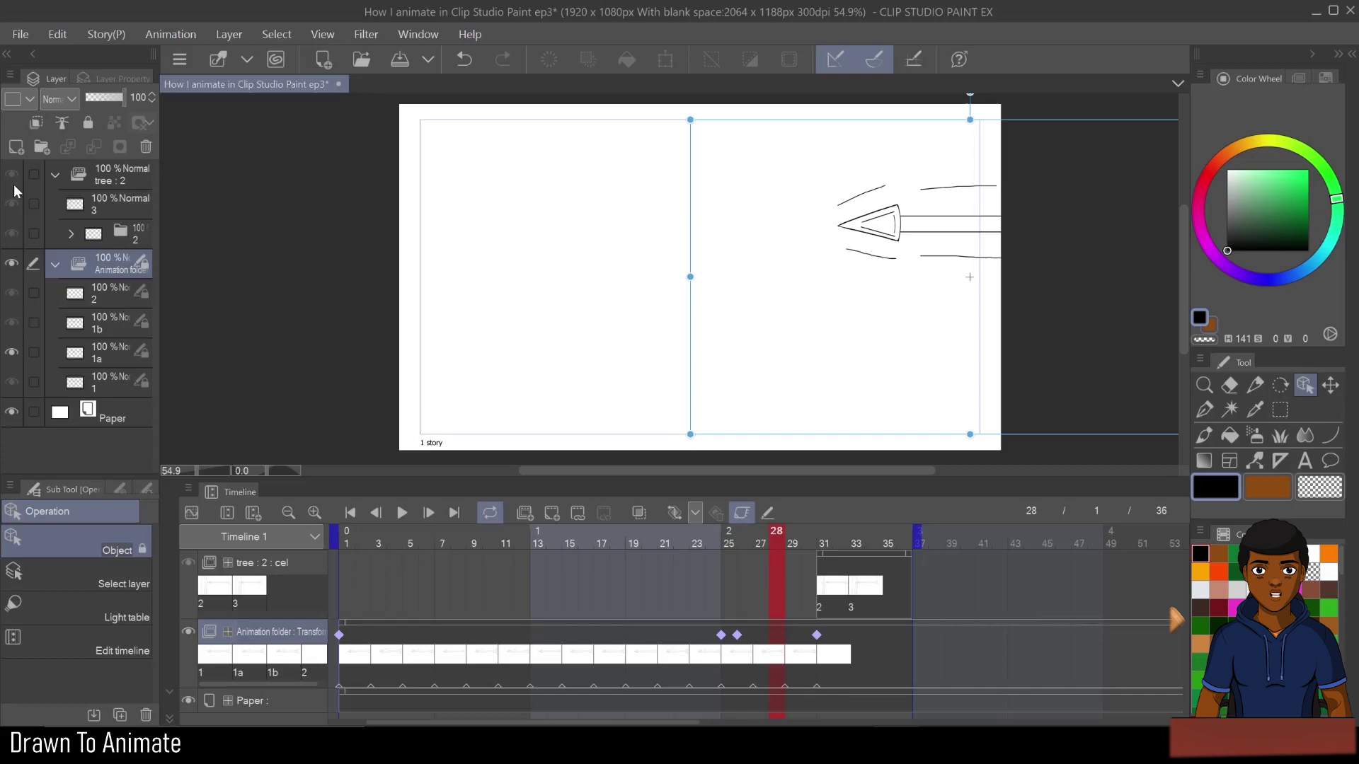
- Play the 24-frame arrow animation and restart it from frame 1
{"action": "left_click", "coordinate": [401, 512]}
{"action": "left_click", "coordinate": [351, 513]}
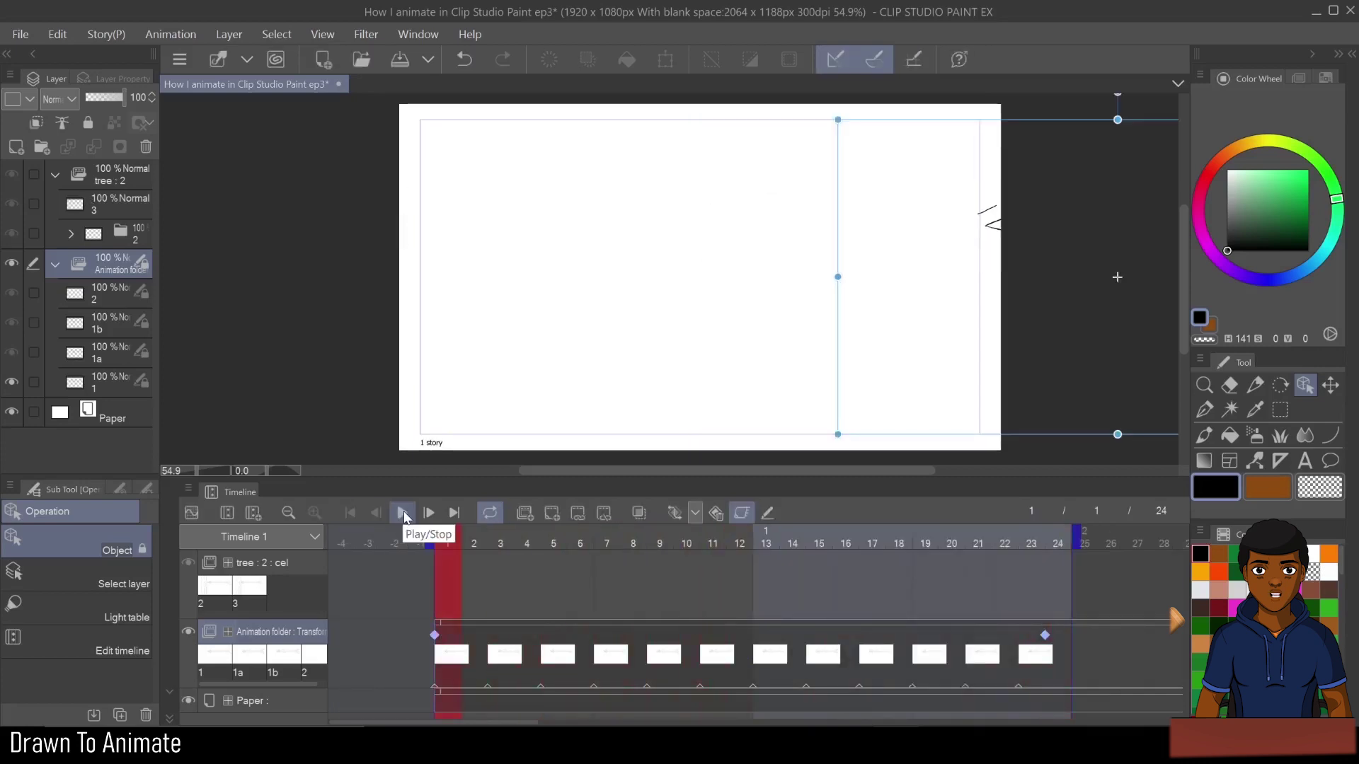